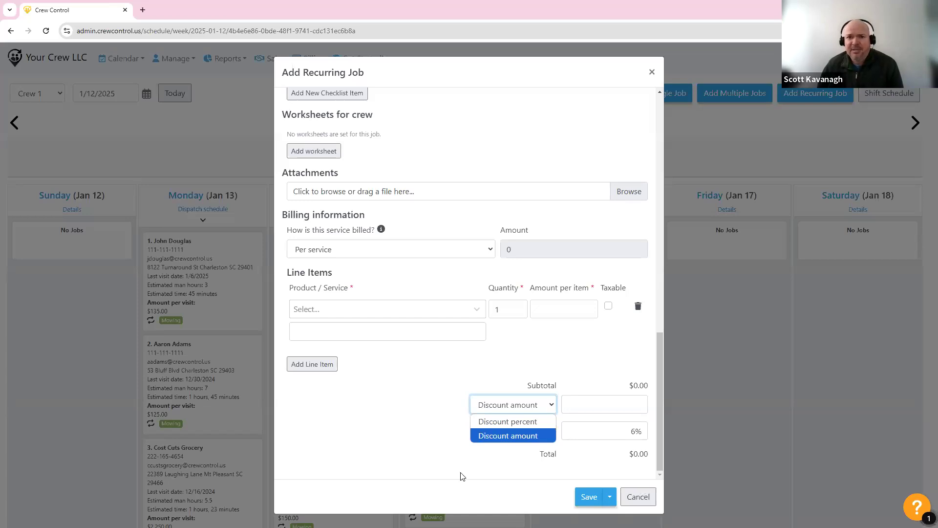
Discard the unsaved recurring job form and return to the weekly schedule
{"action": "left_click", "coordinate": [638, 497]}
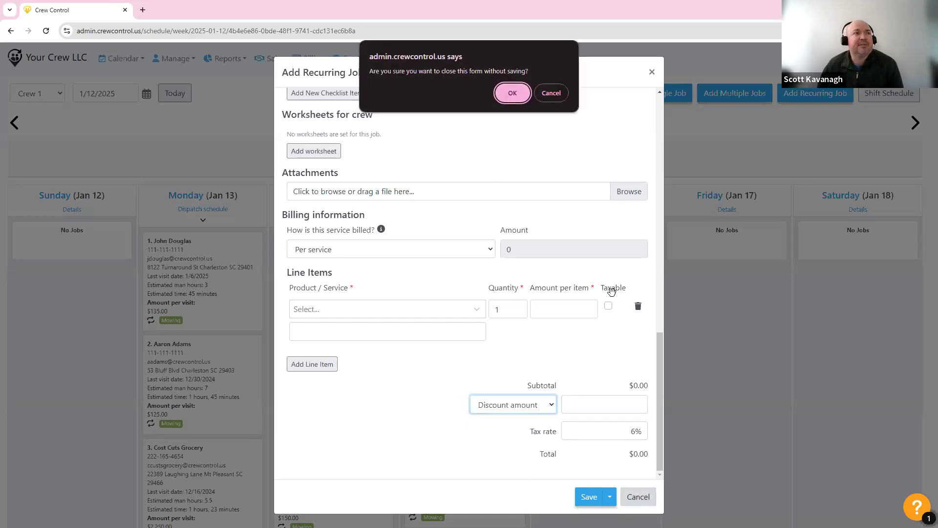
{"action": "left_click", "coordinate": [510, 95]}
{"action": "scroll", "coordinate": [492, 407], "scroll_direction": "down", "scroll_amount": 2}
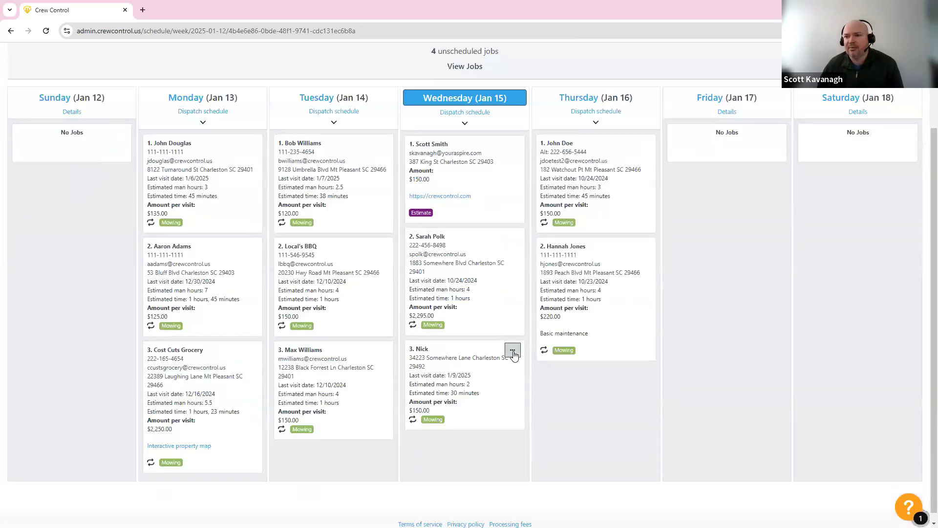
Add the Spring Cleanup service category to the visit details of Wednesday's second job
{"action": "mouse_move", "coordinate": [514, 244]}
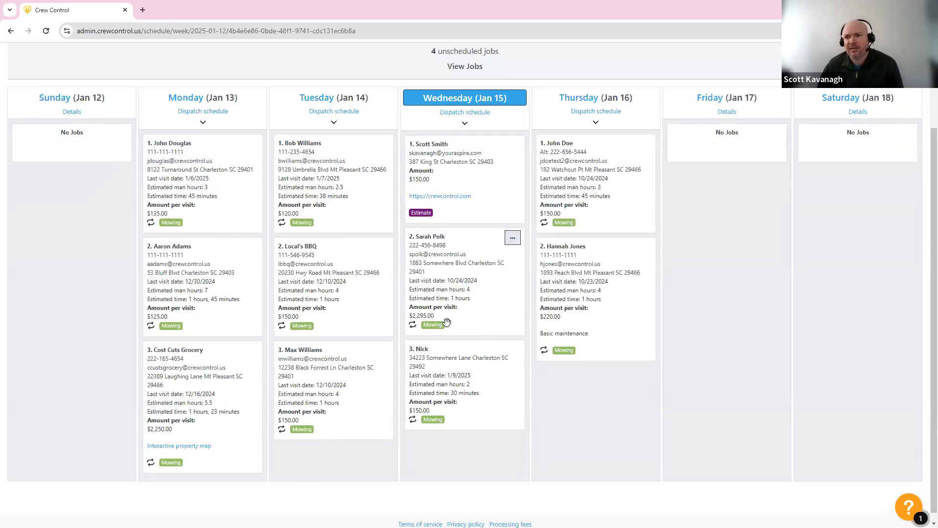
{"action": "left_click", "coordinate": [512, 237]}
{"action": "mouse_move", "coordinate": [503, 253]}
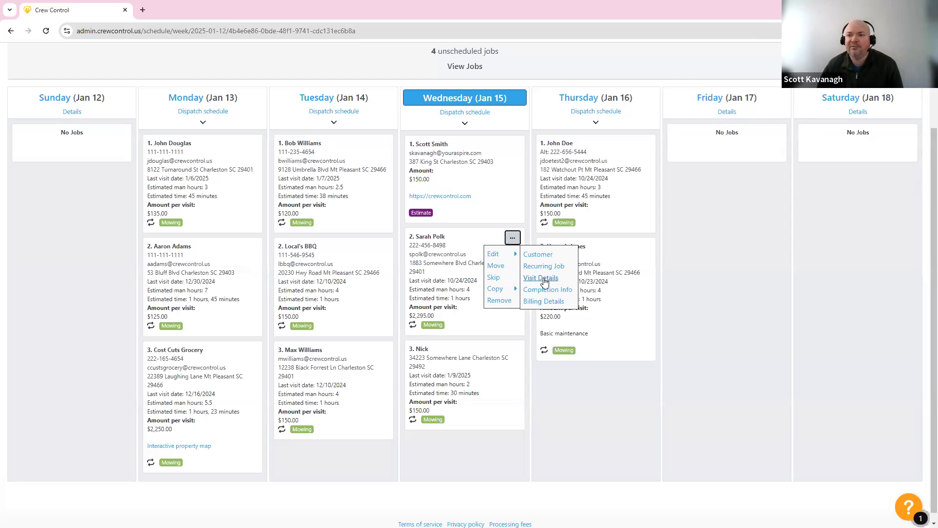
{"action": "left_click", "coordinate": [541, 278]}
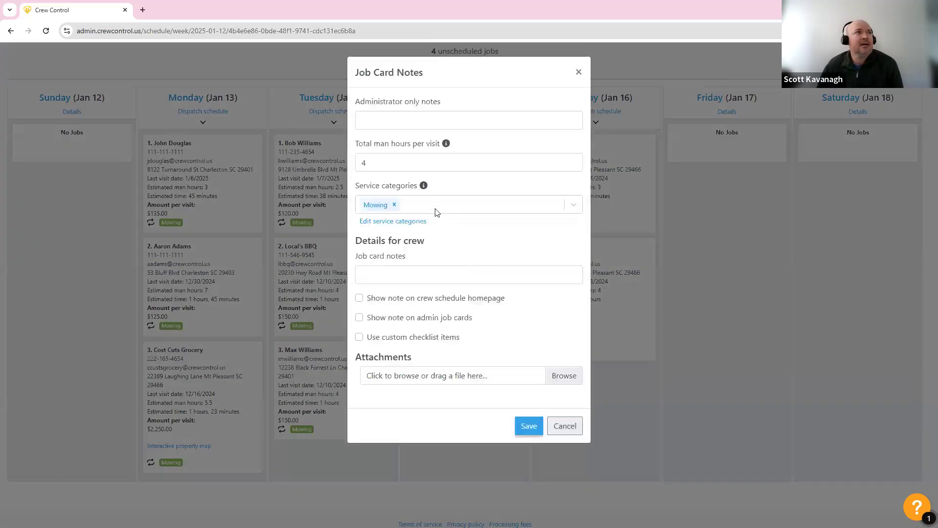
{"action": "left_click", "coordinate": [437, 208]}
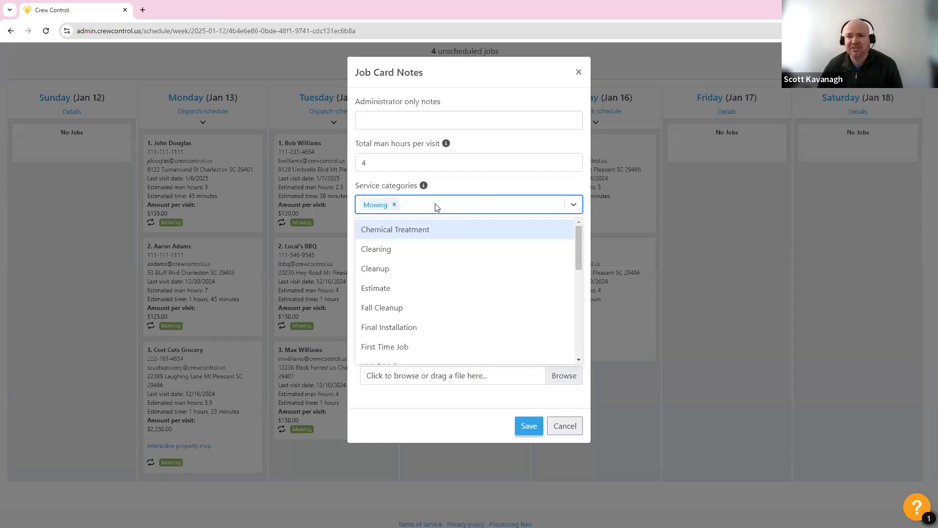
{"action": "type", "text": "Sp"}
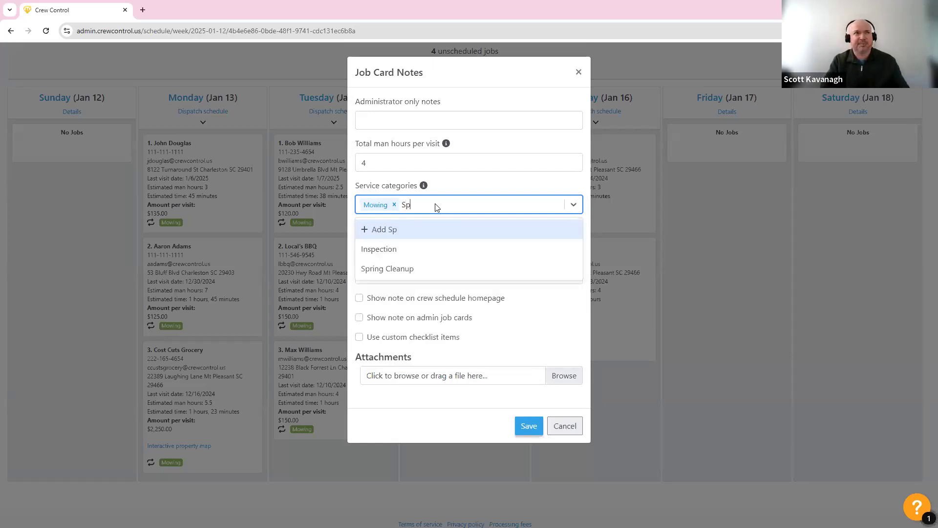
{"action": "left_click", "coordinate": [432, 266]}
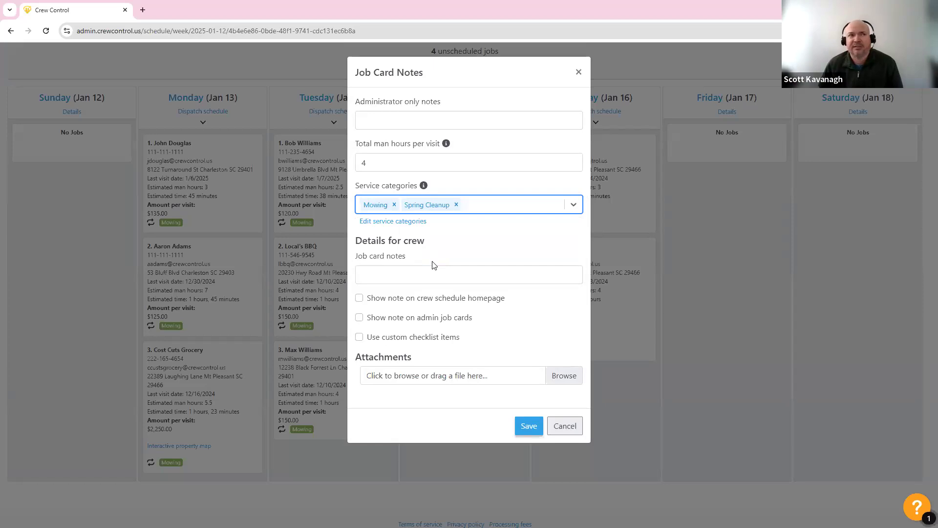
Set the visit's total man hours to 6 and save the job card notes
{"action": "left_click", "coordinate": [413, 166]}
{"action": "key", "text": "BackSpace"}
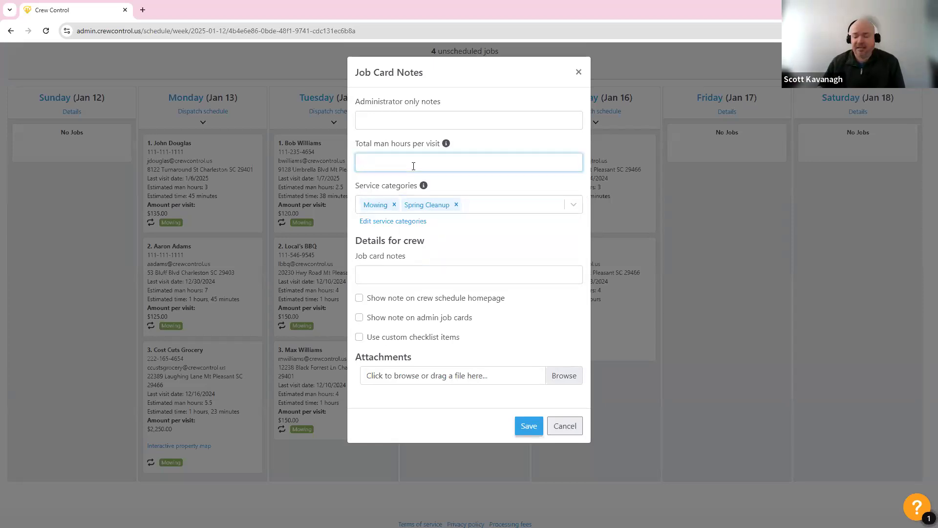
{"action": "type", "text": "6"}
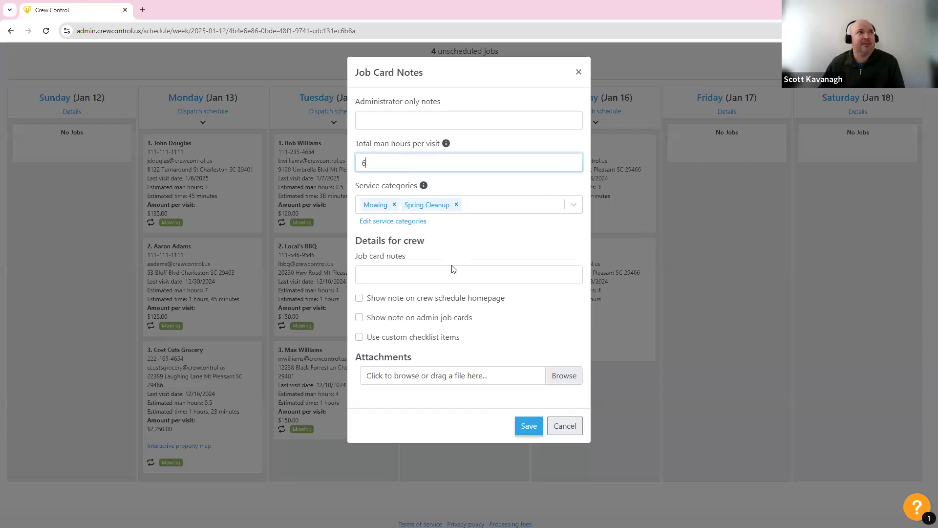
{"action": "left_click", "coordinate": [525, 429]}
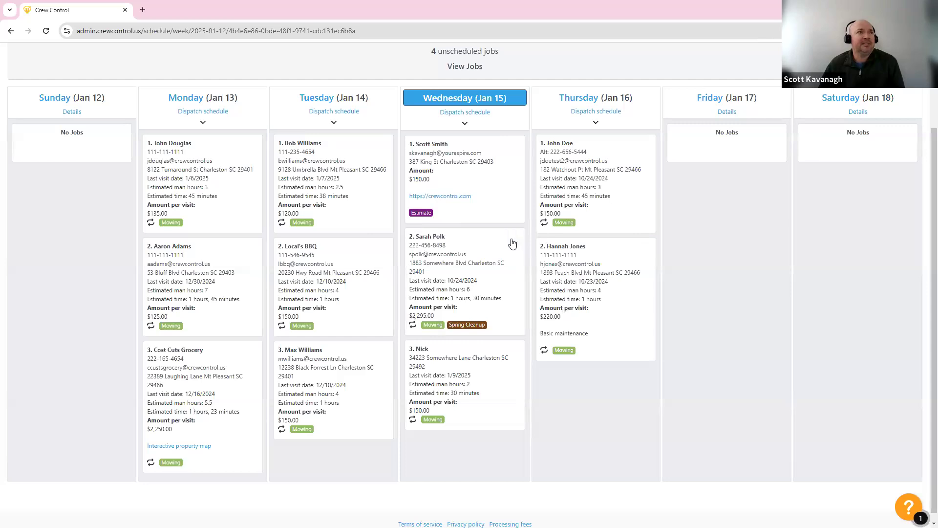
Review the recurring job settings of Wednesday's second job, including man hours and service categories, and close them without changes
{"action": "left_click", "coordinate": [512, 238]}
{"action": "left_click", "coordinate": [539, 266]}
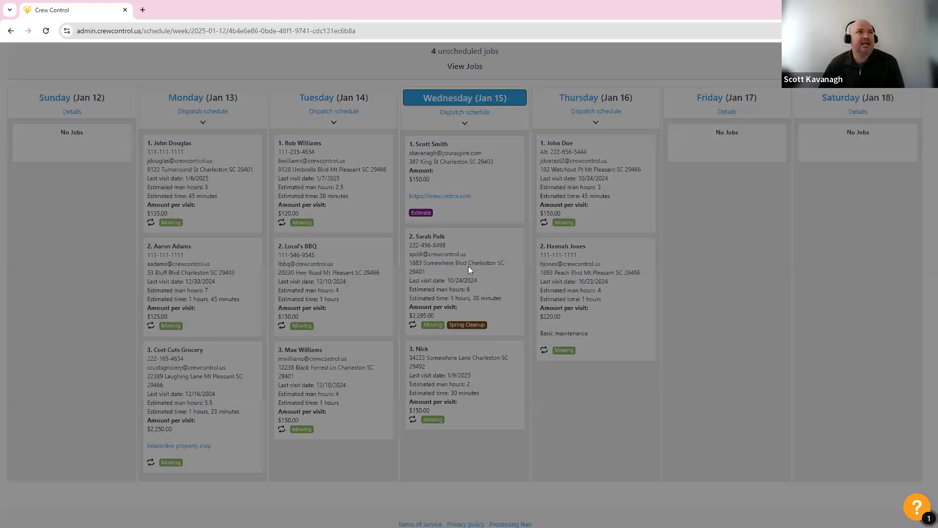
{"action": "scroll", "coordinate": [328, 440], "scroll_direction": "down", "scroll_amount": 3}
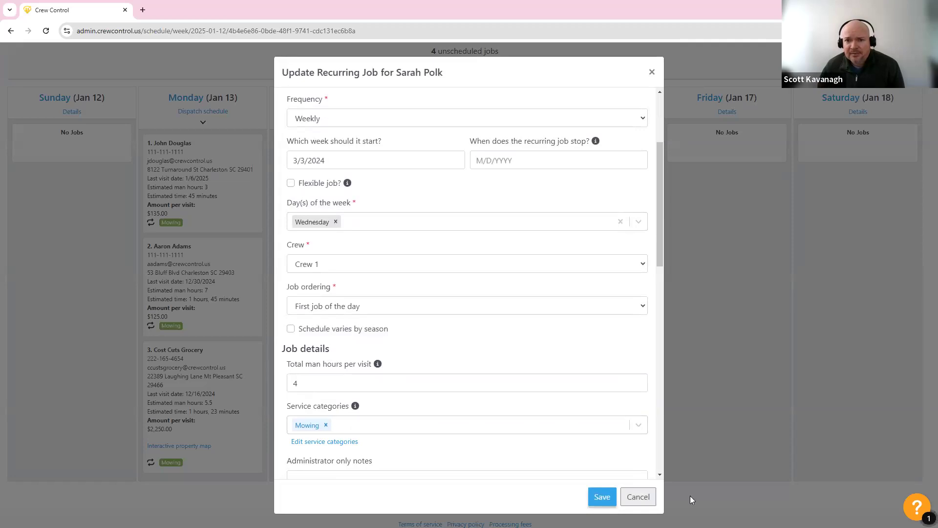
{"action": "left_click", "coordinate": [638, 496]}
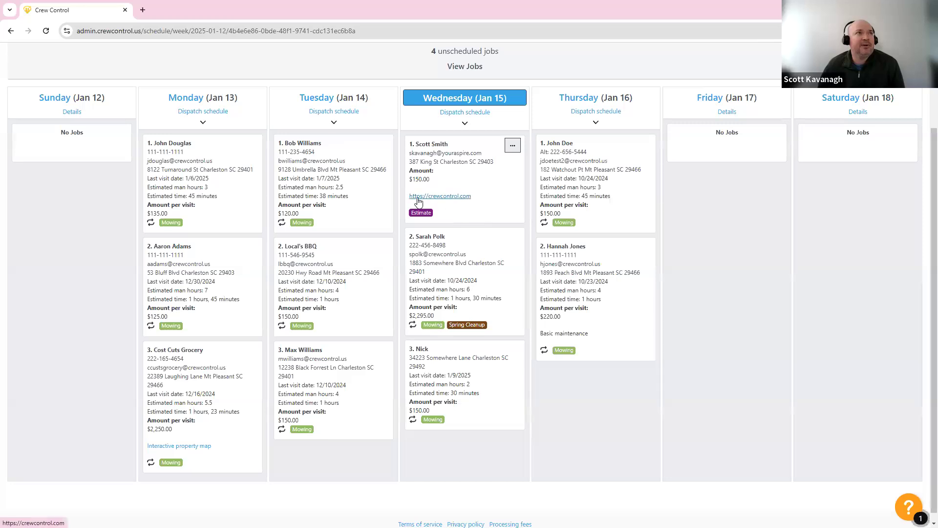
Check the administrator only notes in the details of Wednesday's first job and close the form with the notes unedited
{"action": "left_click", "coordinate": [515, 146]}
{"action": "mouse_move", "coordinate": [507, 162]}
{"action": "left_click", "coordinate": [528, 173]}
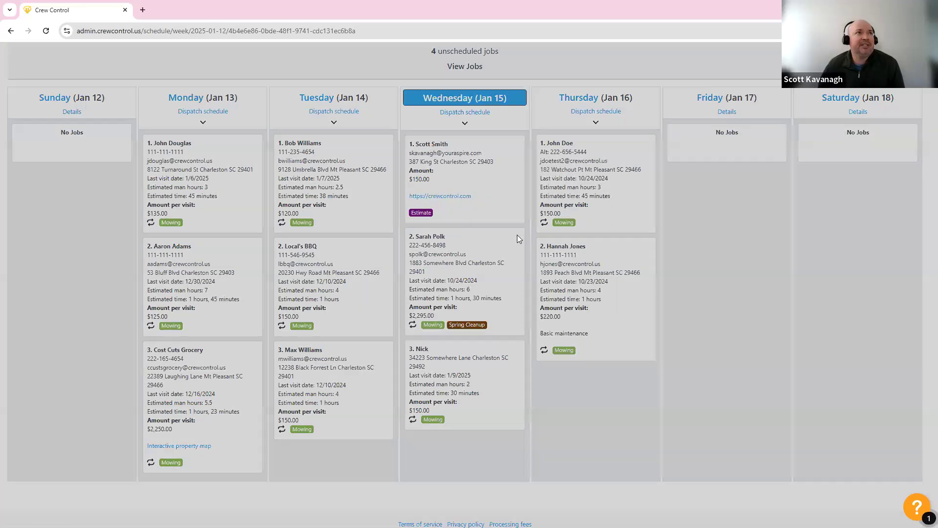
{"action": "scroll", "coordinate": [435, 342], "scroll_direction": "down", "scroll_amount": 4}
{"action": "scroll", "coordinate": [428, 358], "scroll_direction": "down", "scroll_amount": 1}
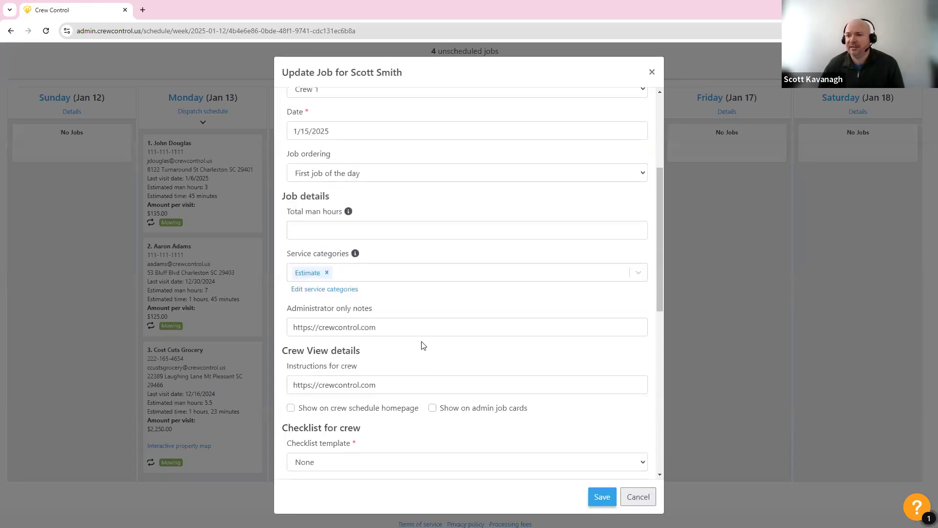
{"action": "left_click", "coordinate": [400, 327]}
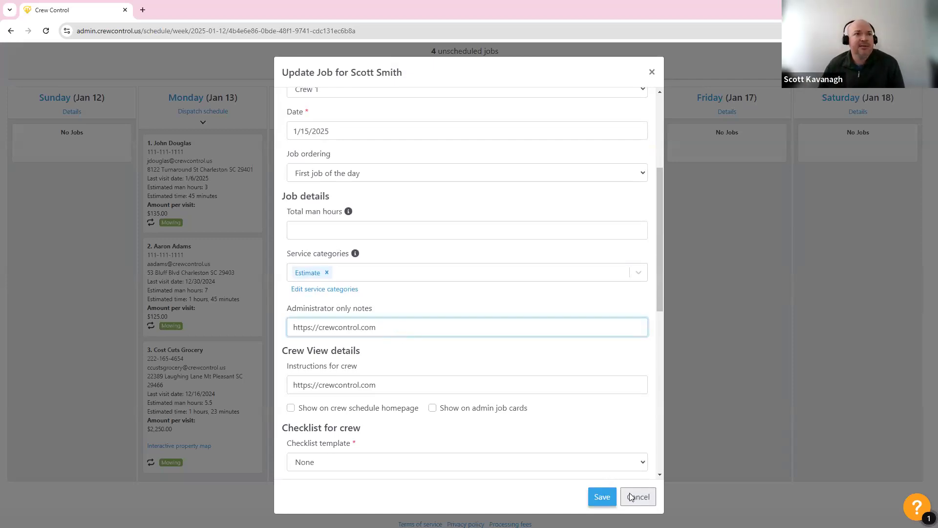
{"action": "left_click", "coordinate": [602, 496]}
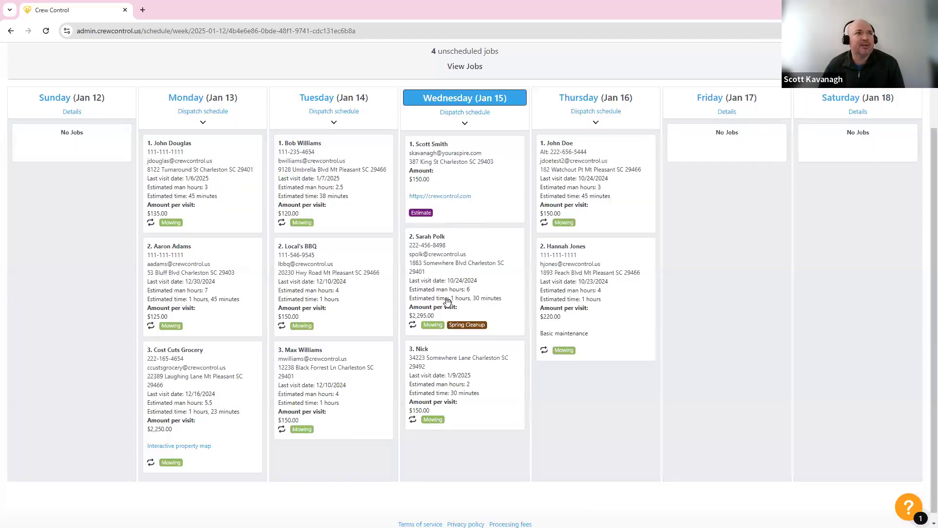
Reopen Wednesday's first job to examine its instructions for the crew, and close it without saving
{"action": "left_click", "coordinate": [512, 145]}
{"action": "mouse_move", "coordinate": [508, 163]}
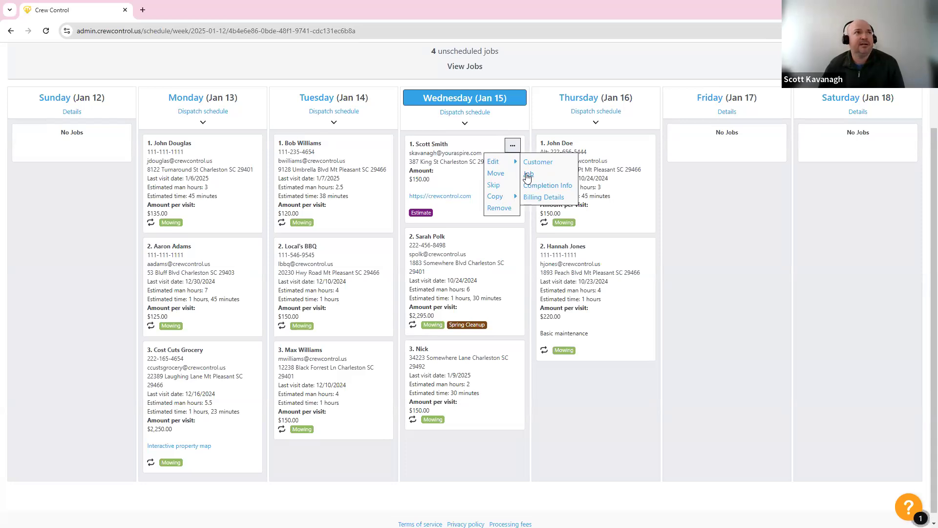
{"action": "left_click", "coordinate": [527, 177]}
{"action": "scroll", "coordinate": [407, 374], "scroll_direction": "down", "scroll_amount": 3}
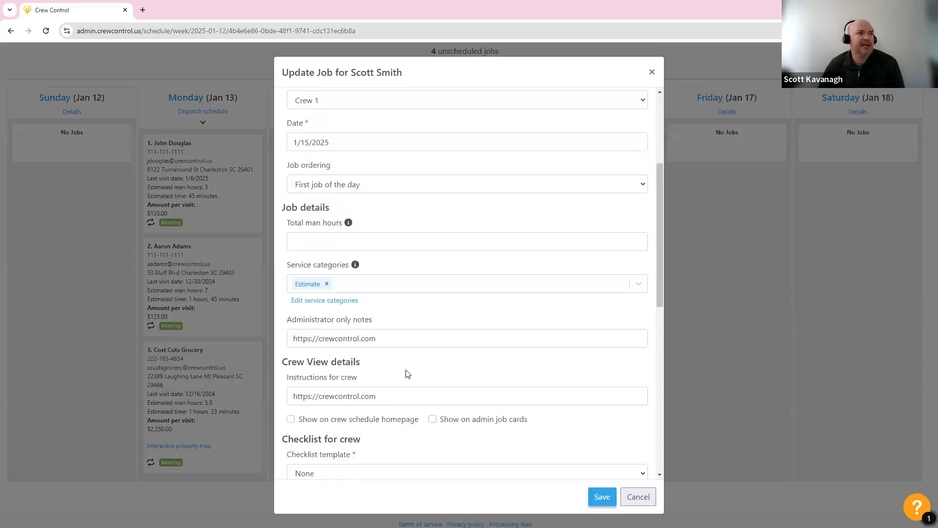
{"action": "scroll", "coordinate": [407, 374], "scroll_direction": "down", "scroll_amount": 1}
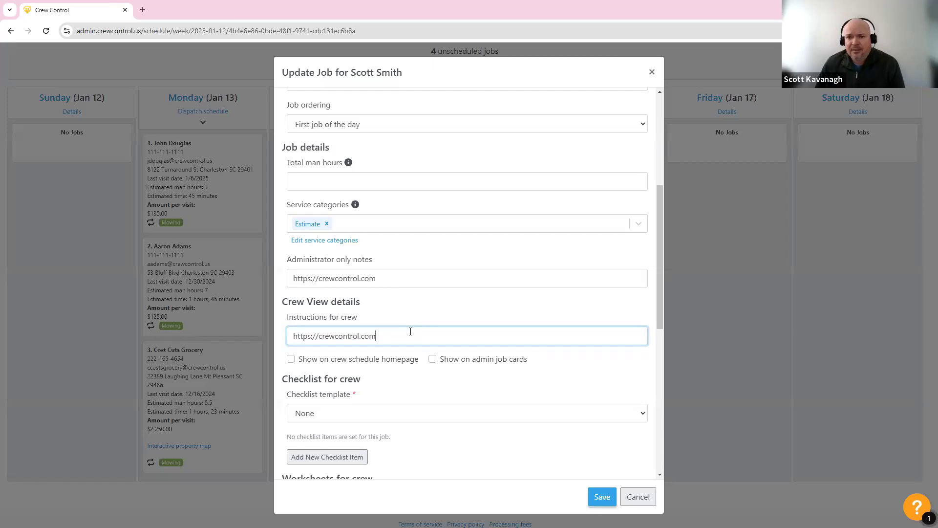
{"action": "left_click", "coordinate": [638, 496]}
Go to the Sales board and start a proposal for the opportunity in the To Do column
{"action": "scroll", "coordinate": [486, 127], "scroll_direction": "up", "scroll_amount": 2}
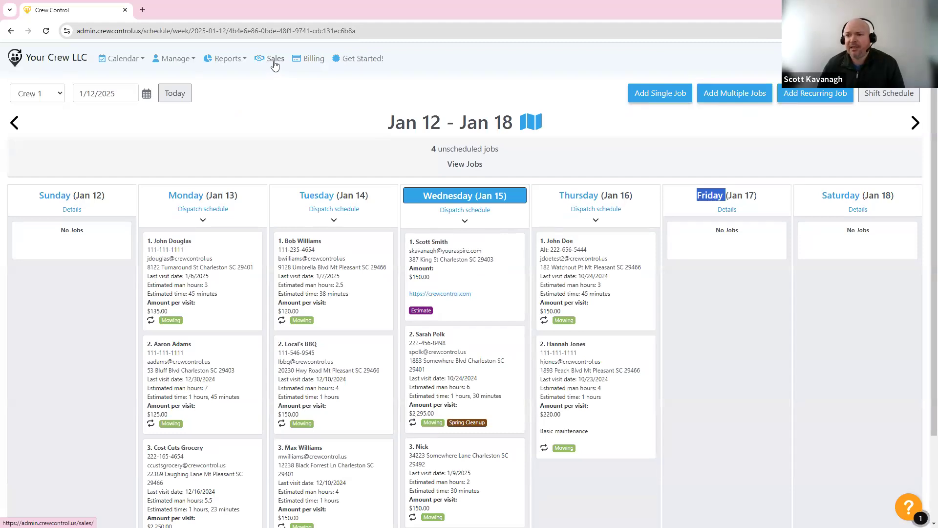
{"action": "left_click", "coordinate": [275, 65]}
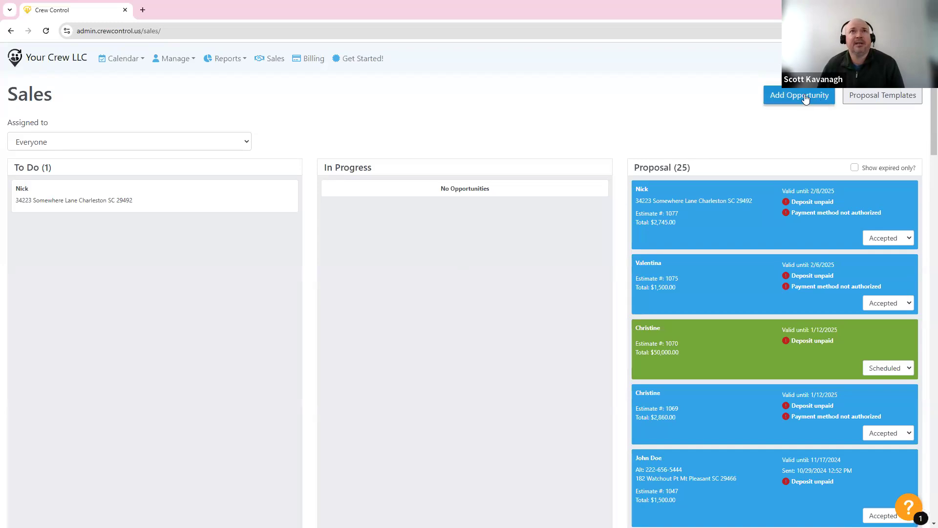
{"action": "left_click", "coordinate": [287, 190]}
{"action": "left_click", "coordinate": [279, 220]}
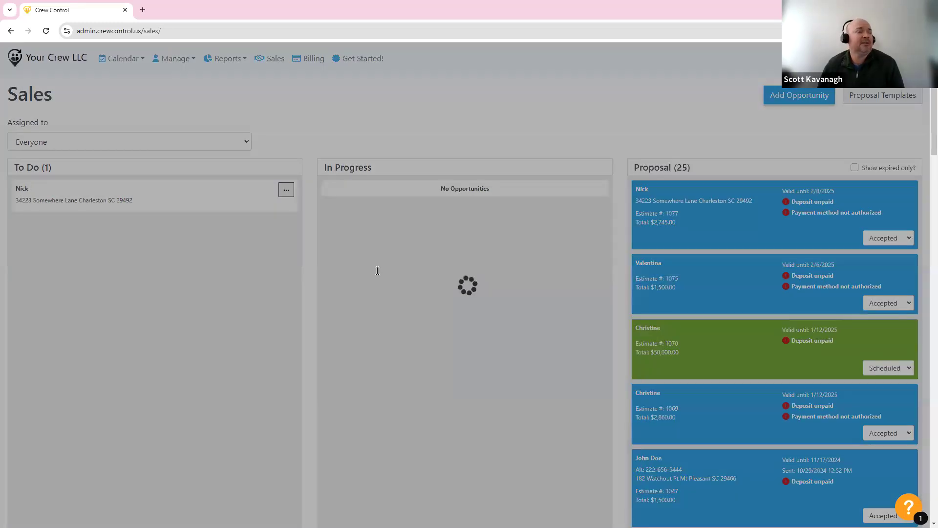
{"action": "scroll", "coordinate": [391, 310], "scroll_direction": "down", "scroll_amount": 10}
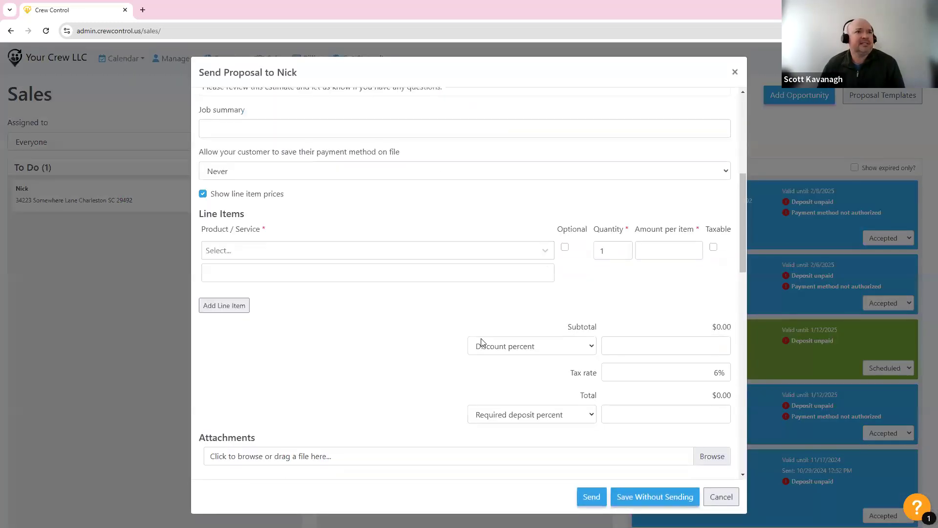
Set the proposal's required deposit percent to 15%
{"action": "left_click", "coordinate": [558, 237]}
{"action": "left_click", "coordinate": [654, 234]}
{"action": "type", "text": "15"}
{"action": "left_click", "coordinate": [282, 364]}
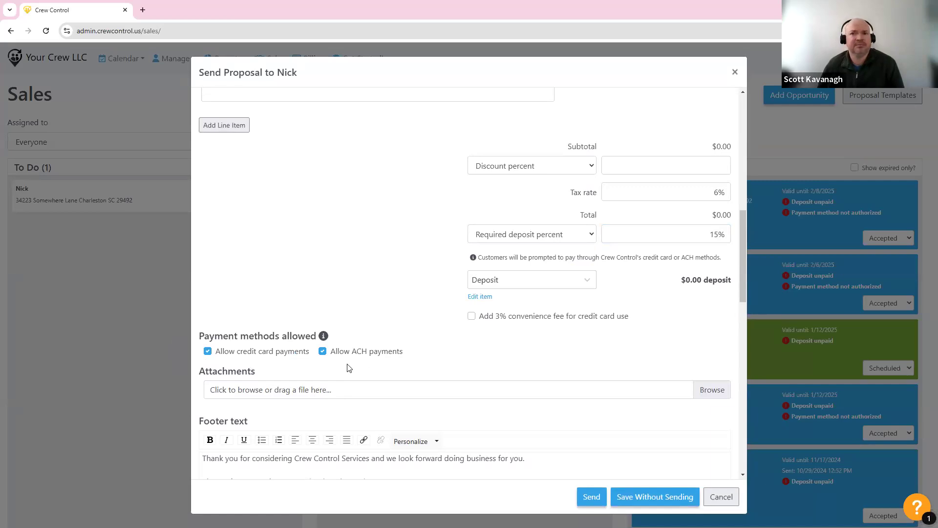
Check the proposal's options for saving the customer's payment method on file, and discard the proposal without saving
{"action": "scroll", "coordinate": [384, 356], "scroll_direction": "up", "scroll_amount": 1}
{"action": "scroll", "coordinate": [383, 361], "scroll_direction": "up", "scroll_amount": 4}
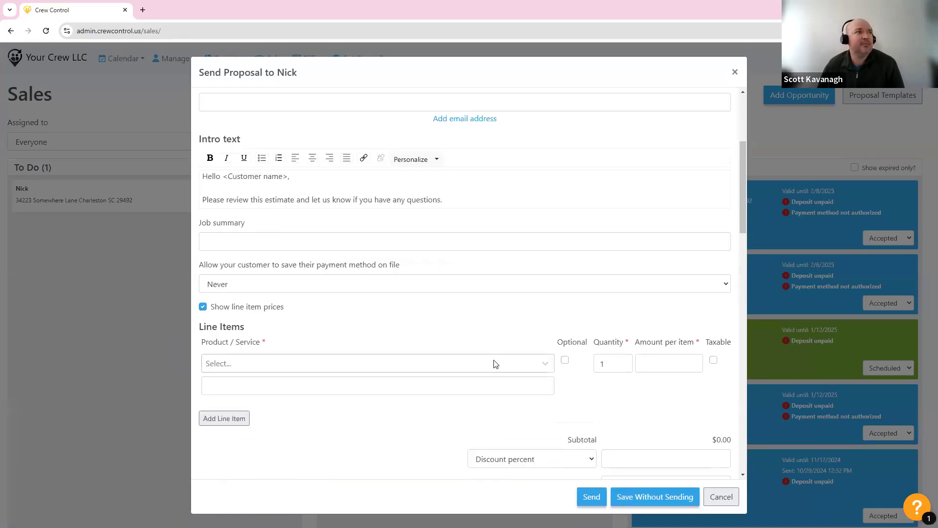
{"action": "left_click", "coordinate": [291, 236]}
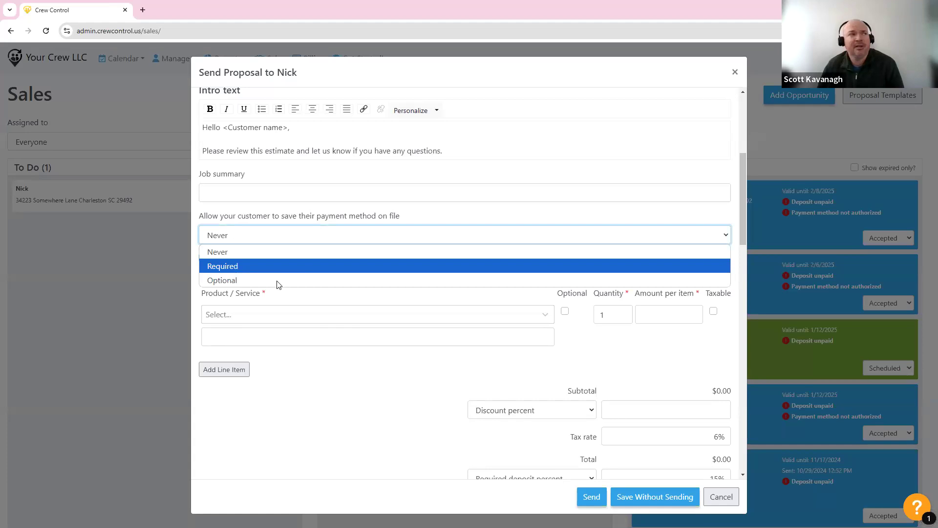
{"action": "scroll", "coordinate": [355, 389], "scroll_direction": "down", "scroll_amount": 1}
{"action": "scroll", "coordinate": [355, 389], "scroll_direction": "down", "scroll_amount": 4}
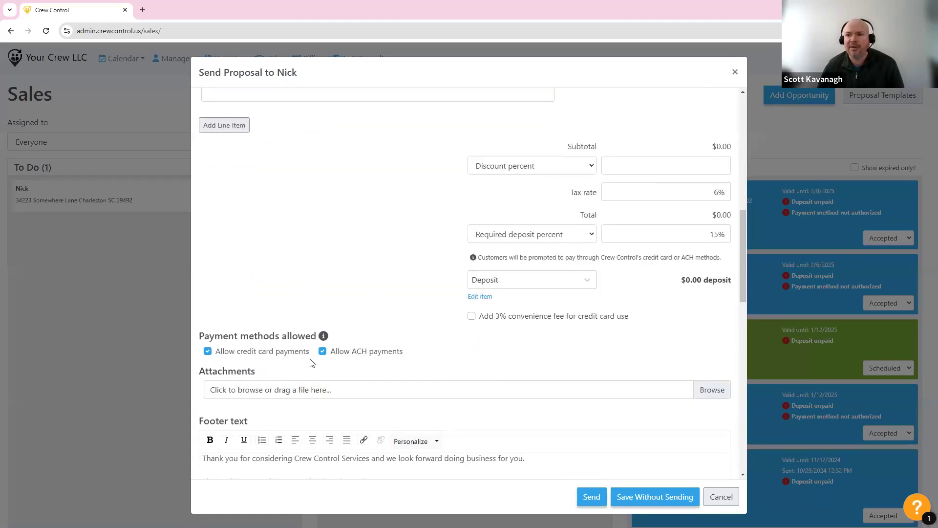
{"action": "left_click", "coordinate": [723, 500]}
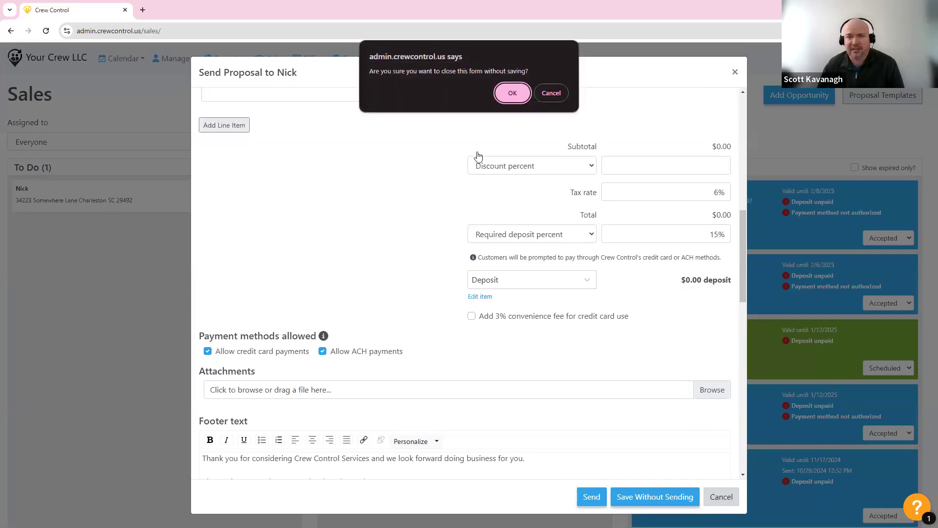
{"action": "left_click", "coordinate": [512, 93]}
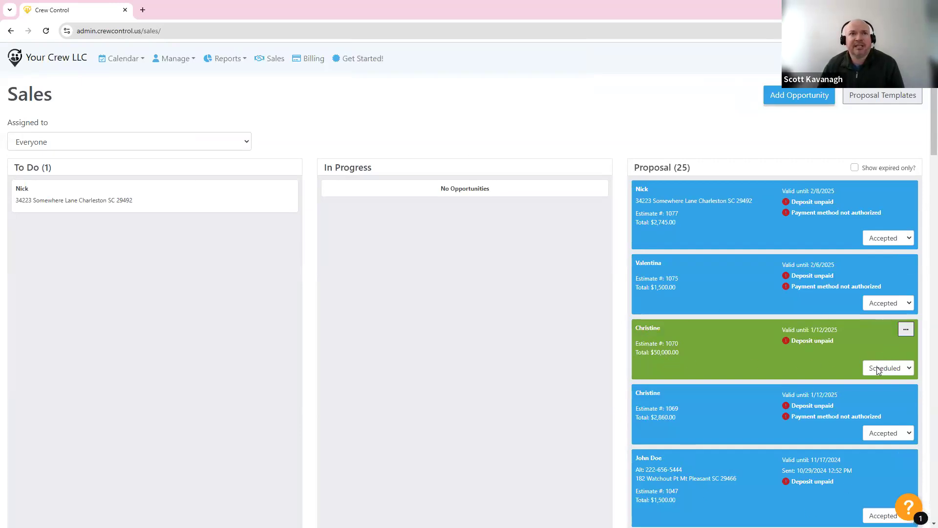
View the customer-facing page of the scheduled $50,000.00 proposal and close it again
{"action": "left_click", "coordinate": [907, 331]}
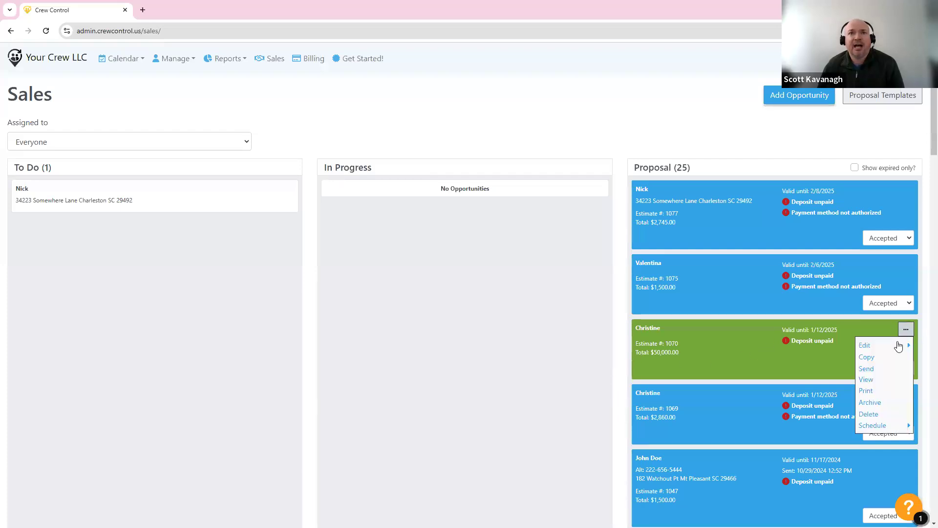
{"action": "left_click", "coordinate": [864, 380]}
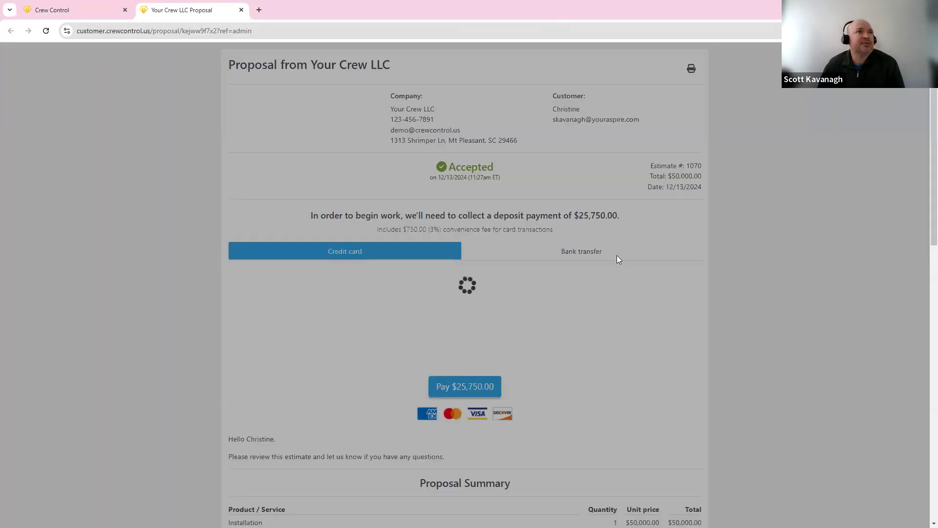
{"action": "left_click", "coordinate": [241, 10]}
Open the scheduled $50,000.00 proposal for editing
{"action": "left_click", "coordinate": [905, 329]}
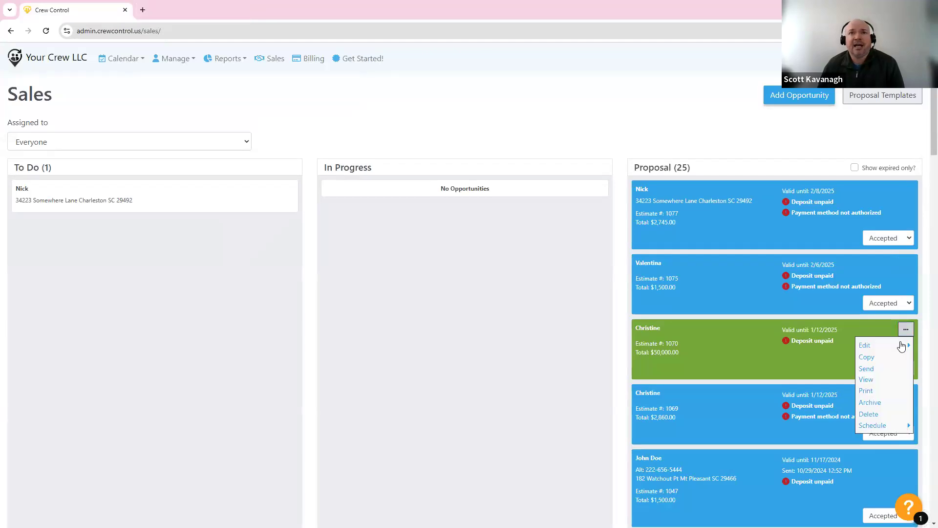
{"action": "mouse_move", "coordinate": [901, 346]}
{"action": "left_click", "coordinate": [807, 357]}
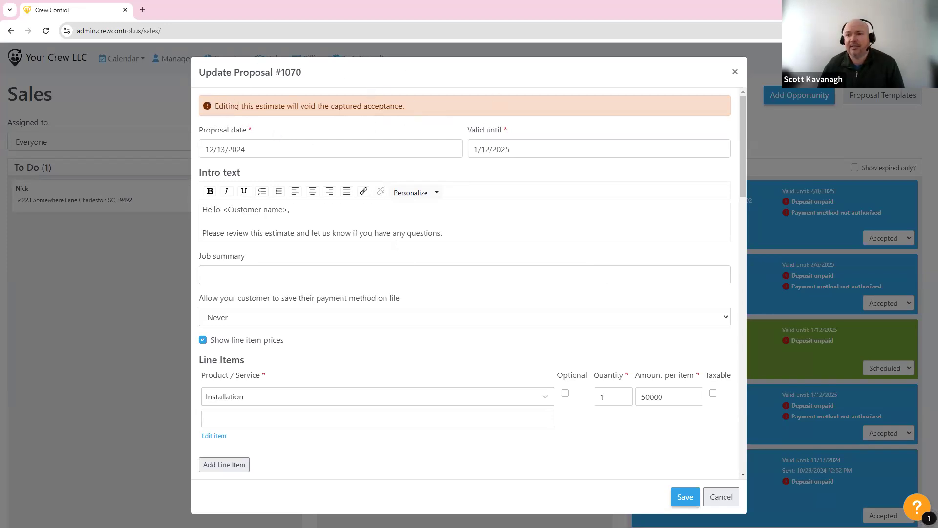
Set the Installation line item's quantity to 2 and try to save the proposal, accepting that its captured acceptance is voided
{"action": "scroll", "coordinate": [456, 314], "scroll_direction": "down", "scroll_amount": 2}
{"action": "left_click", "coordinate": [646, 301]}
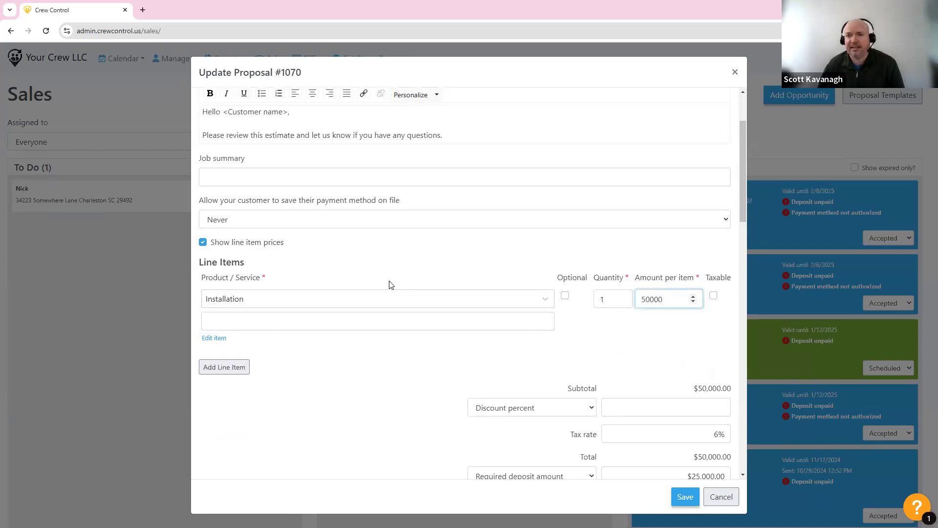
{"action": "left_click", "coordinate": [621, 298]}
{"action": "left_click", "coordinate": [622, 296]}
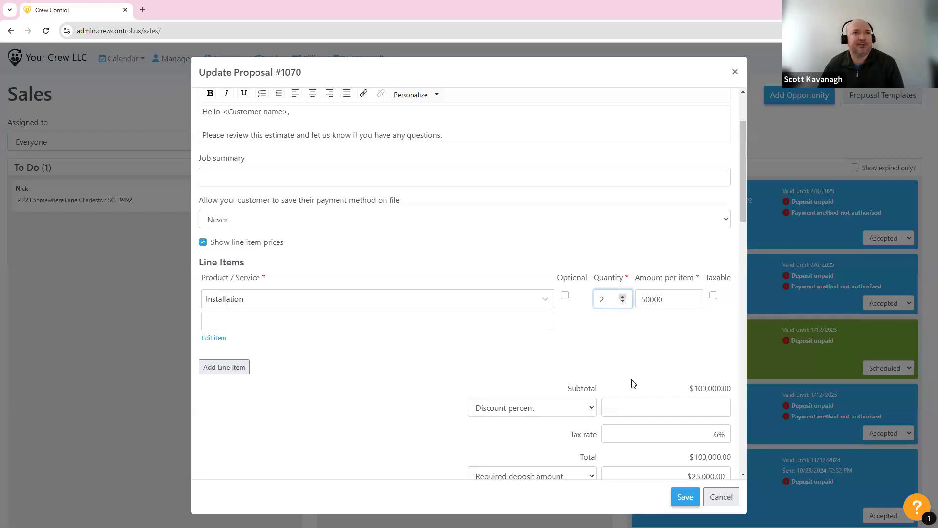
{"action": "scroll", "coordinate": [544, 387], "scroll_direction": "down", "scroll_amount": 4}
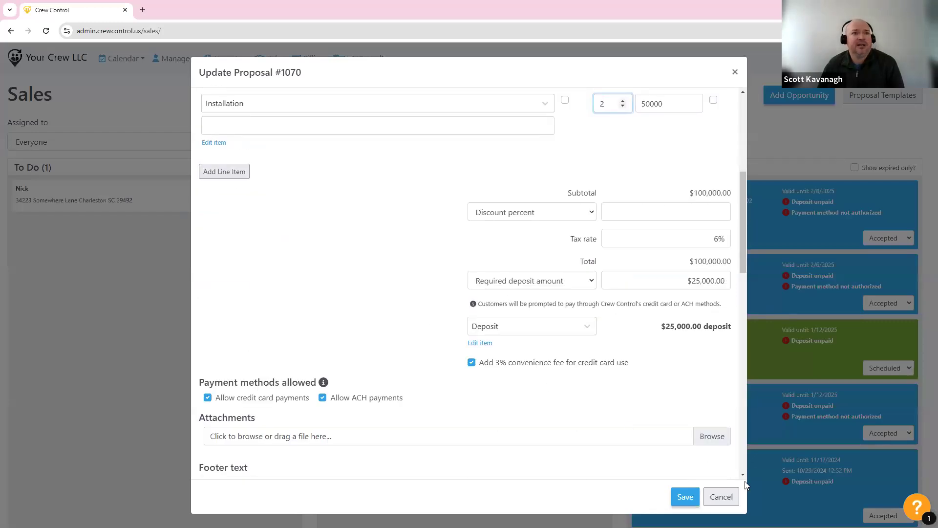
{"action": "left_click", "coordinate": [685, 497]}
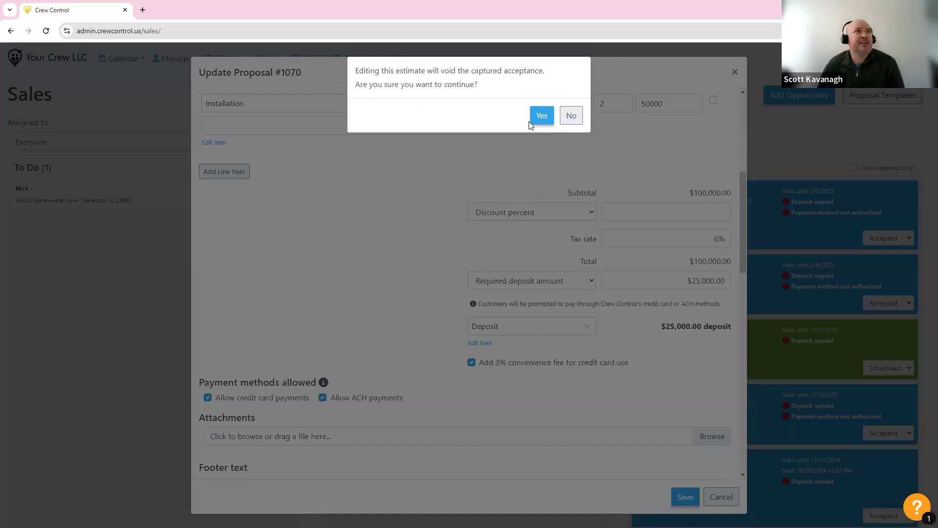
{"action": "left_click", "coordinate": [540, 117]}
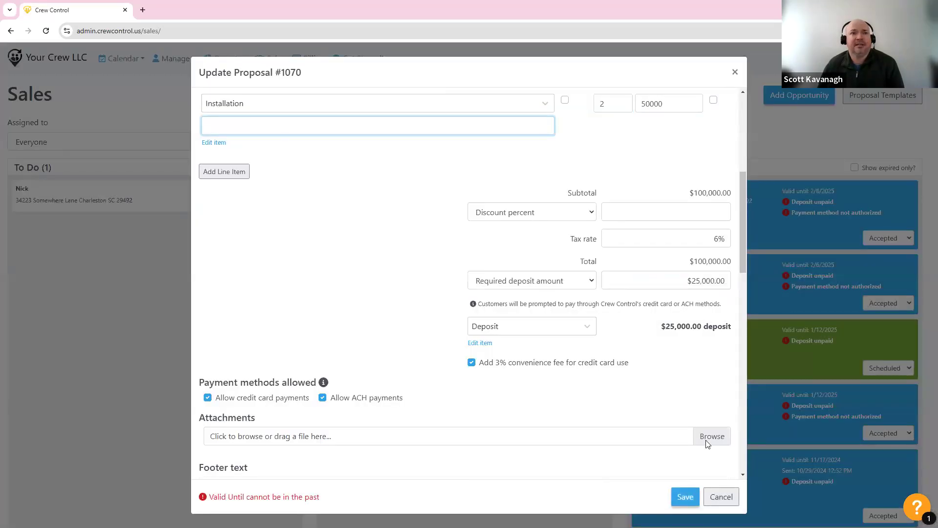
Set the proposal's valid-until date to 3/31/2025 and save it, agreeing to void the captured acceptance
{"action": "scroll", "coordinate": [448, 337], "scroll_direction": "up", "scroll_amount": 6}
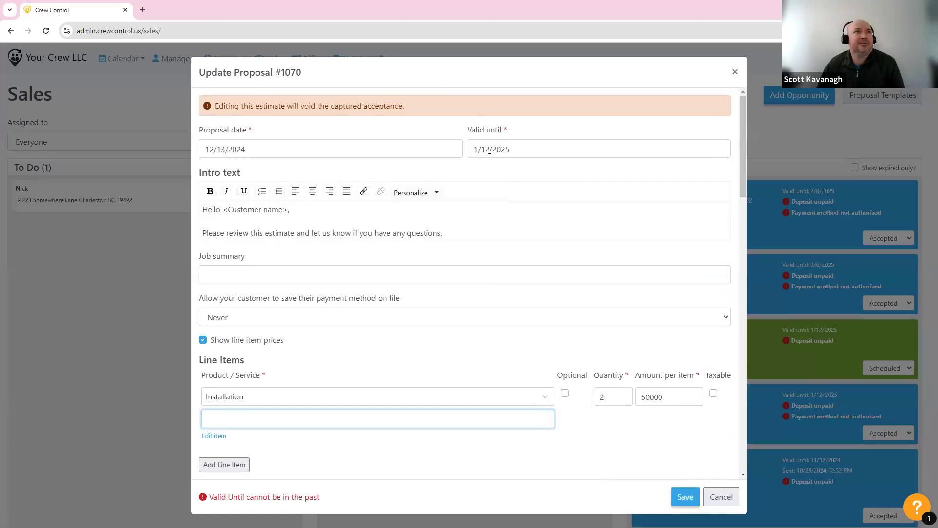
{"action": "left_click", "coordinate": [489, 149]}
{"action": "left_click", "coordinate": [580, 171]}
{"action": "left_click", "coordinate": [581, 171]}
{"action": "left_click", "coordinate": [499, 309]}
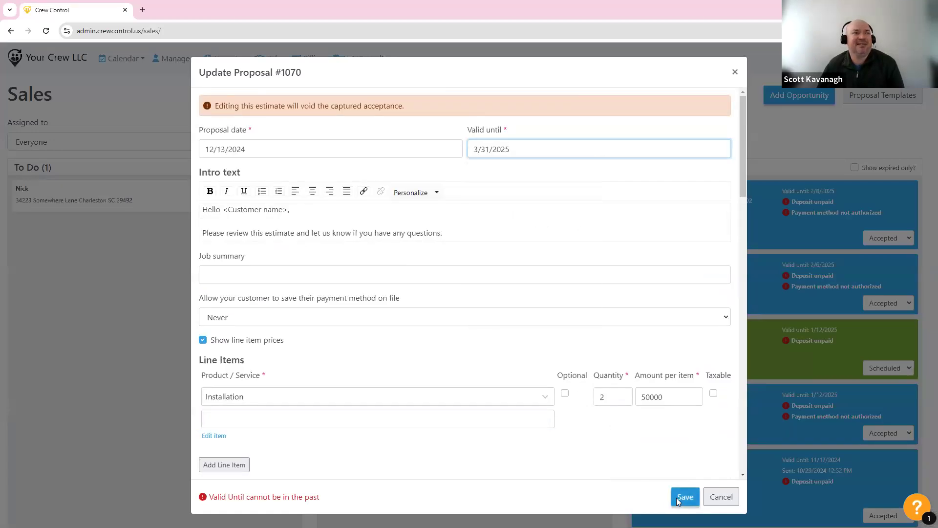
{"action": "left_click", "coordinate": [679, 497]}
{"action": "left_click", "coordinate": [538, 117]}
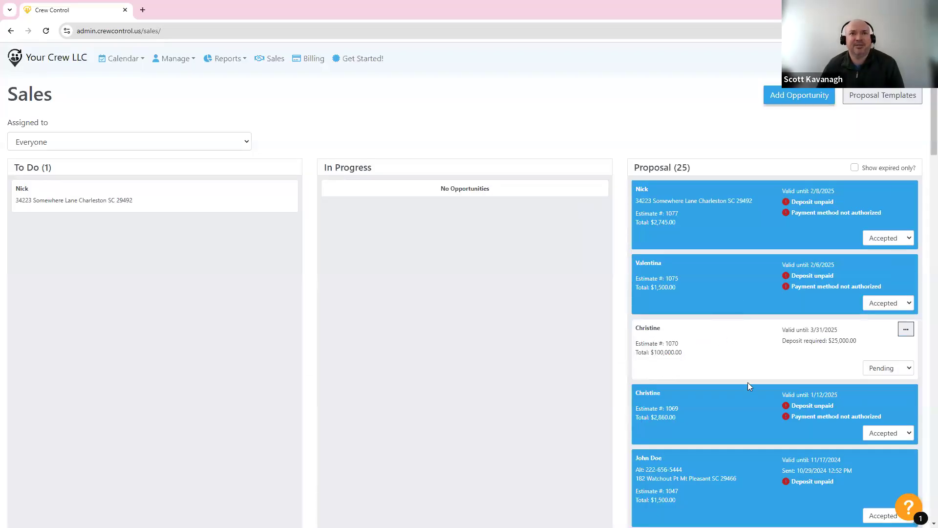
Check the delivery methods for sending the pending $100,000.00 proposal, and leave without sending it
{"action": "left_click", "coordinate": [906, 329]}
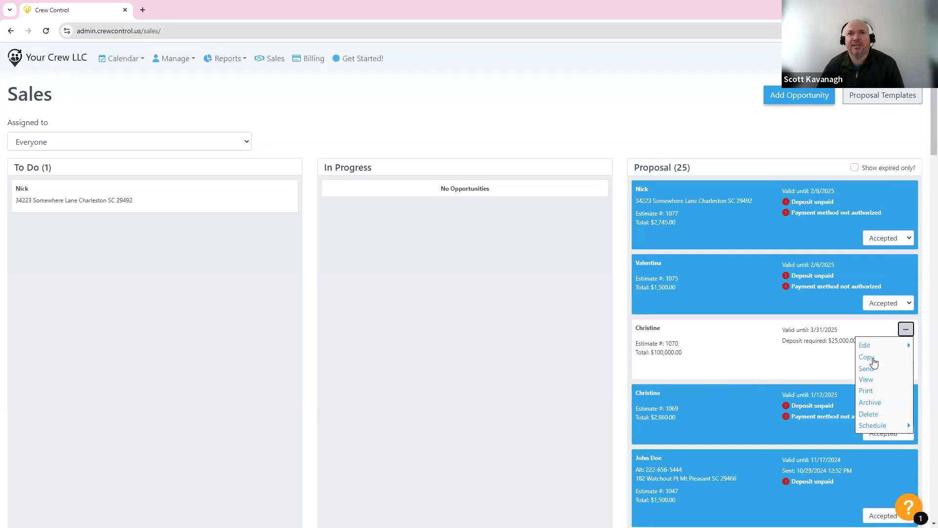
{"action": "left_click", "coordinate": [867, 369]}
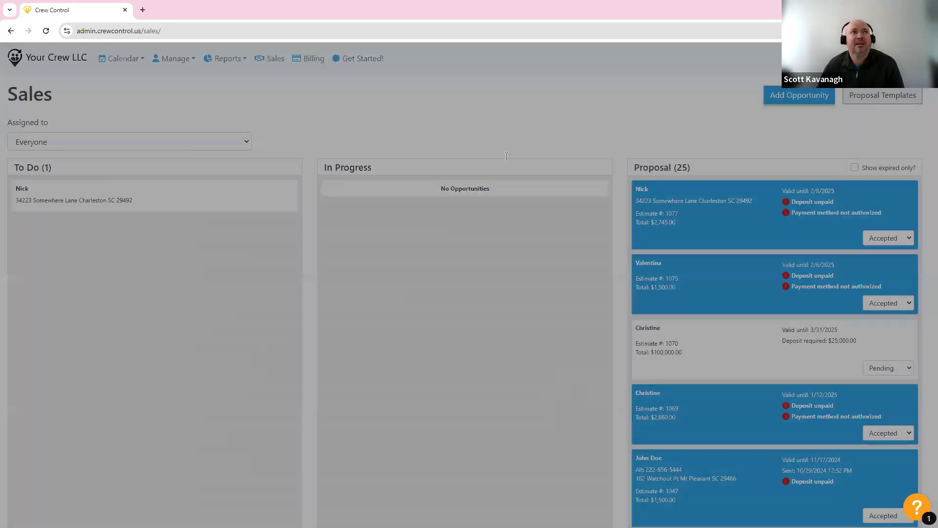
{"action": "left_click", "coordinate": [452, 120]}
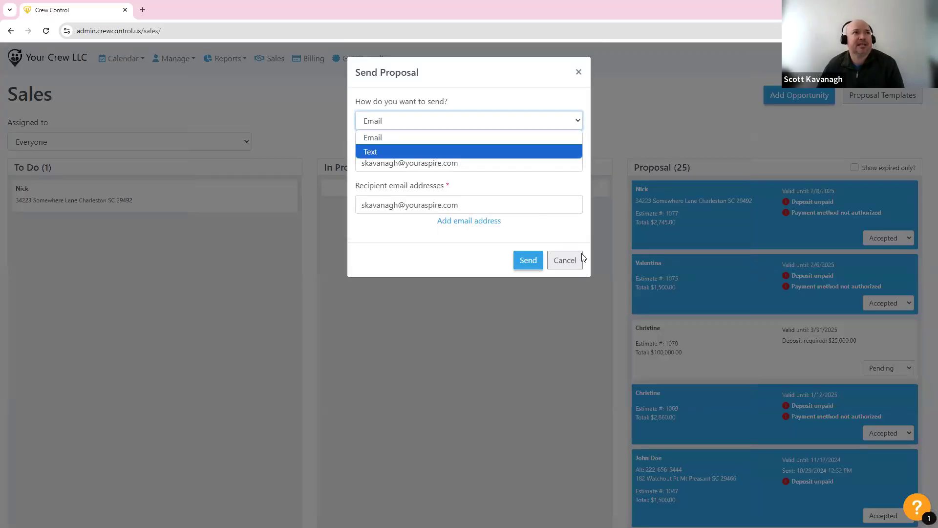
{"action": "left_click", "coordinate": [675, 296]}
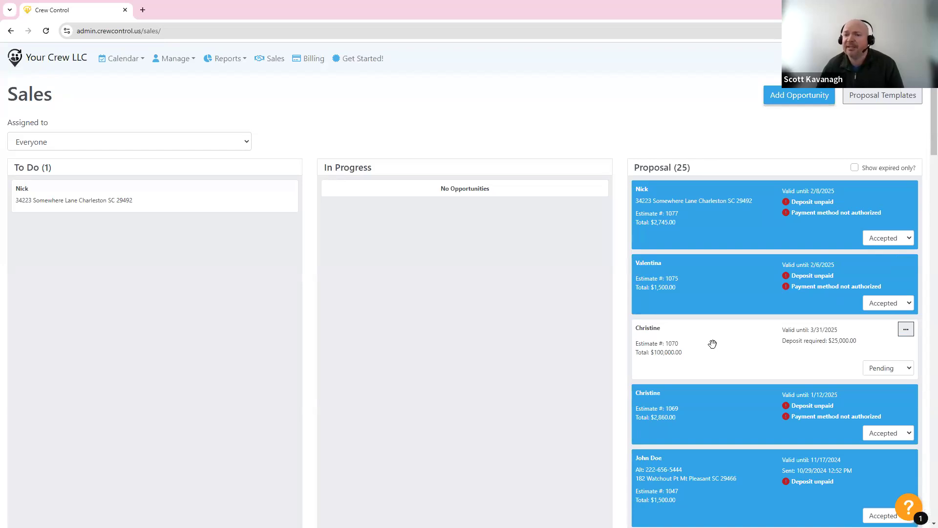
View the customer-facing page of the pending $100,000.00 proposal and close it again
{"action": "left_click", "coordinate": [905, 329]}
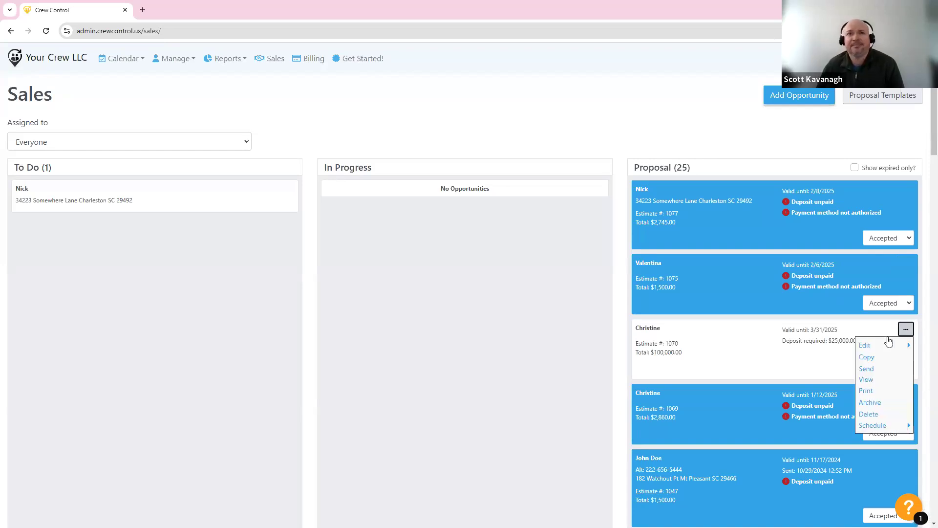
{"action": "left_click", "coordinate": [865, 380]}
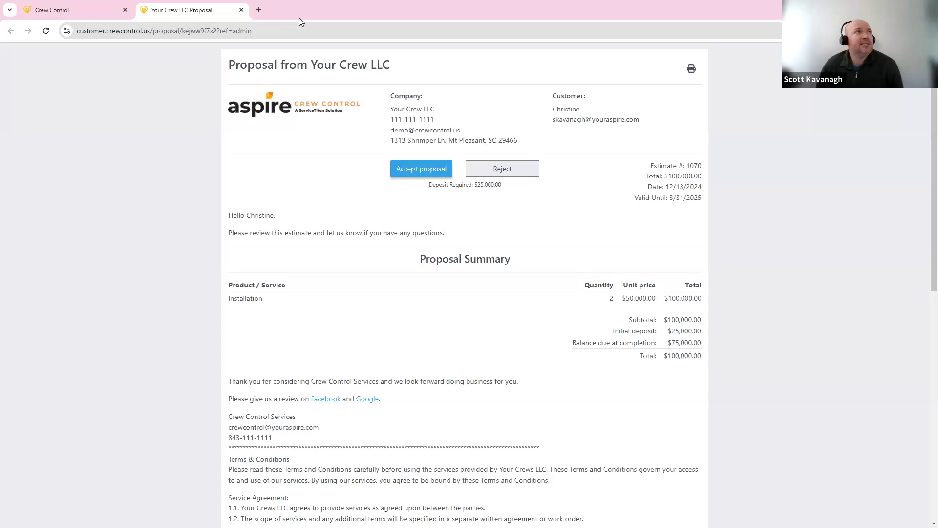
{"action": "left_click", "coordinate": [241, 10]}
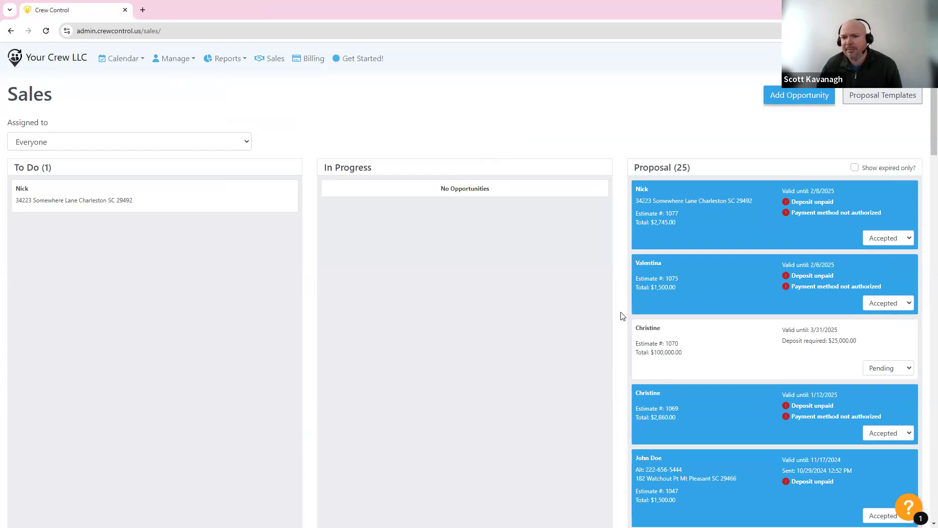
Open Crew 1's weekly schedule for Jan 12 - Jan 18 and arrange its window beside the Crew Schedule app
{"action": "left_click", "coordinate": [120, 58]}
{"action": "left_click", "coordinate": [122, 97]}
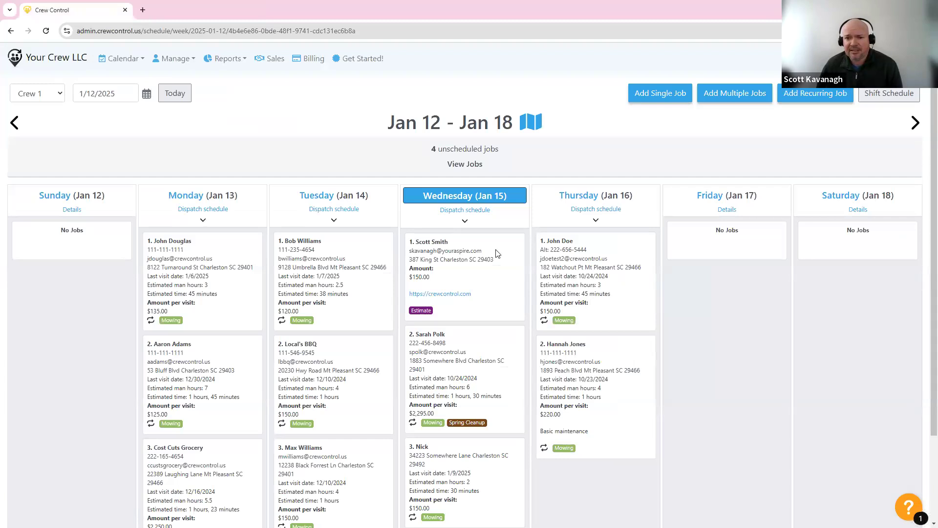
{"action": "double_click", "coordinate": [765, 11]}
{"action": "left_click_drag", "start_coordinate": [341, 39], "coordinate": [446, 38]}
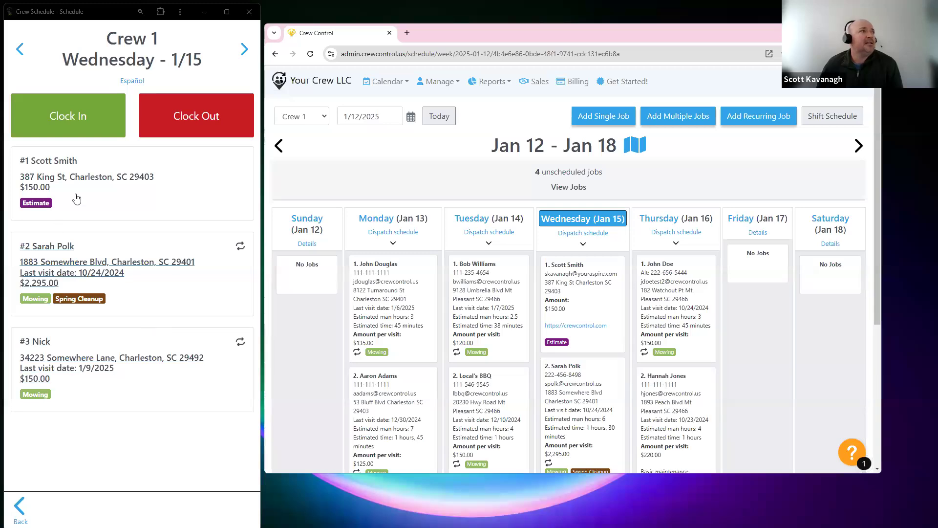
In the Crew Schedule app, review the second Wednesday job's invoice history and its 10/23/2024 invoice, and return to the day's job list
{"action": "left_click", "coordinate": [84, 271]}
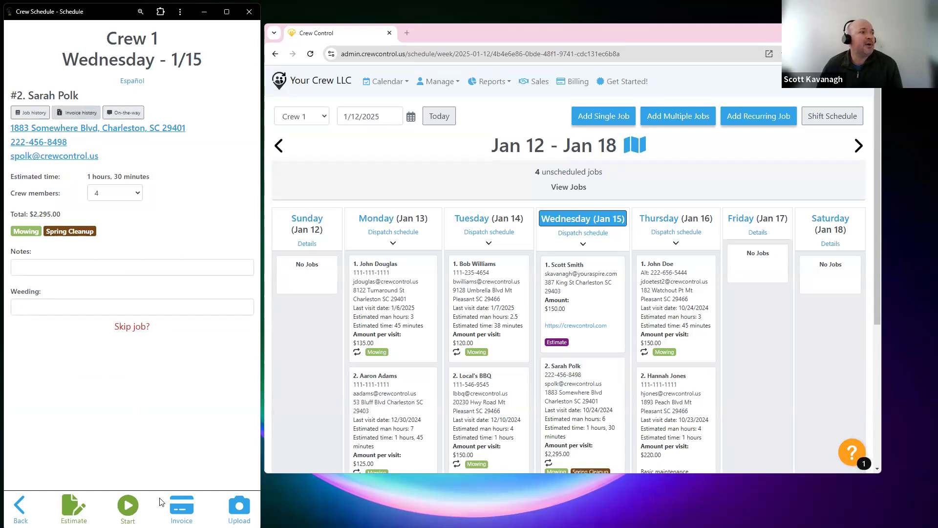
{"action": "left_click", "coordinate": [71, 114]}
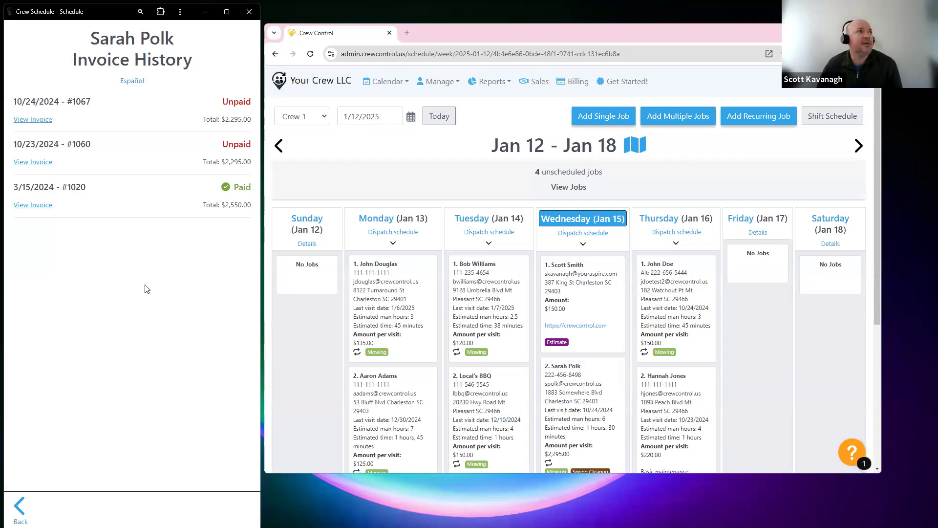
{"action": "left_click", "coordinate": [41, 165]}
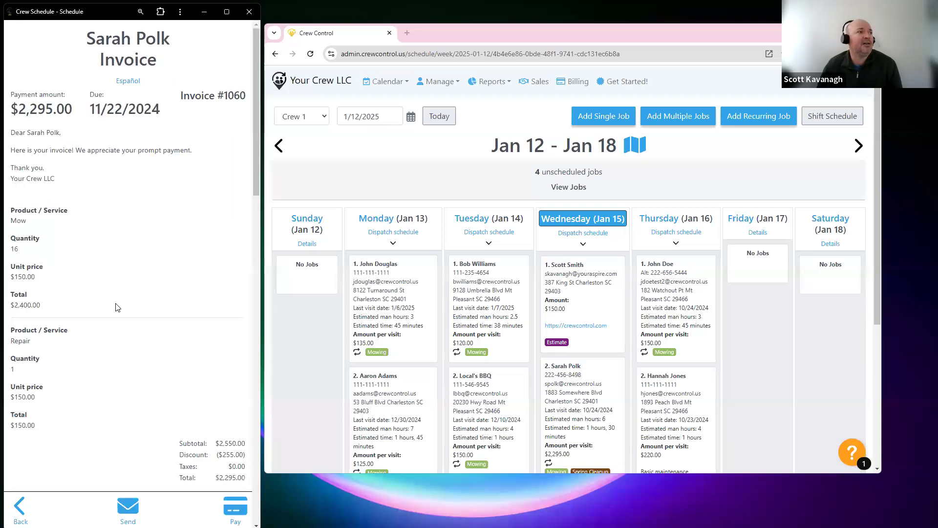
{"action": "scroll", "coordinate": [117, 306], "scroll_direction": "down", "scroll_amount": 4}
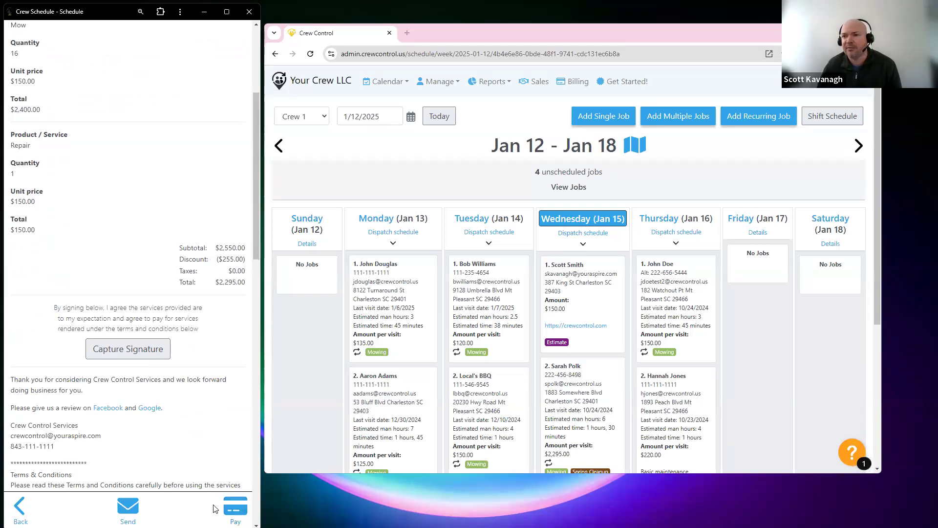
{"action": "left_click", "coordinate": [22, 509]}
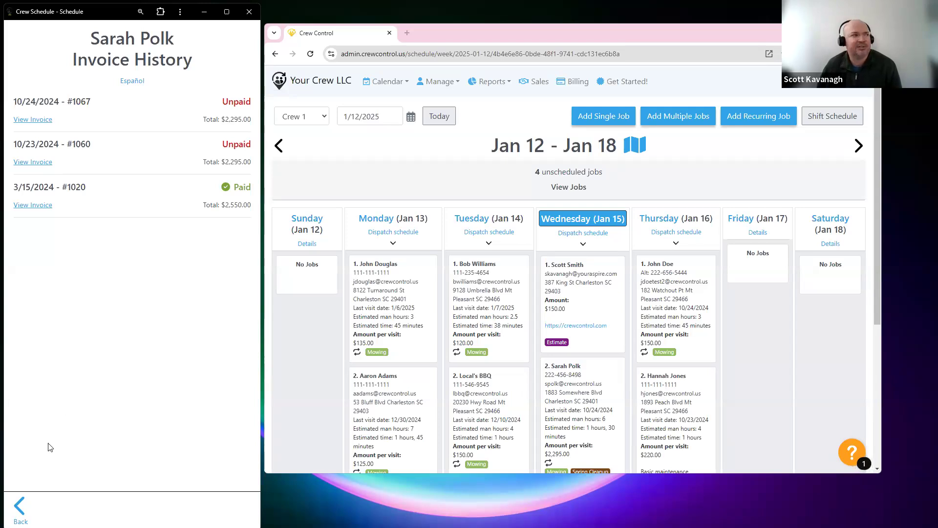
{"action": "left_click", "coordinate": [26, 508]}
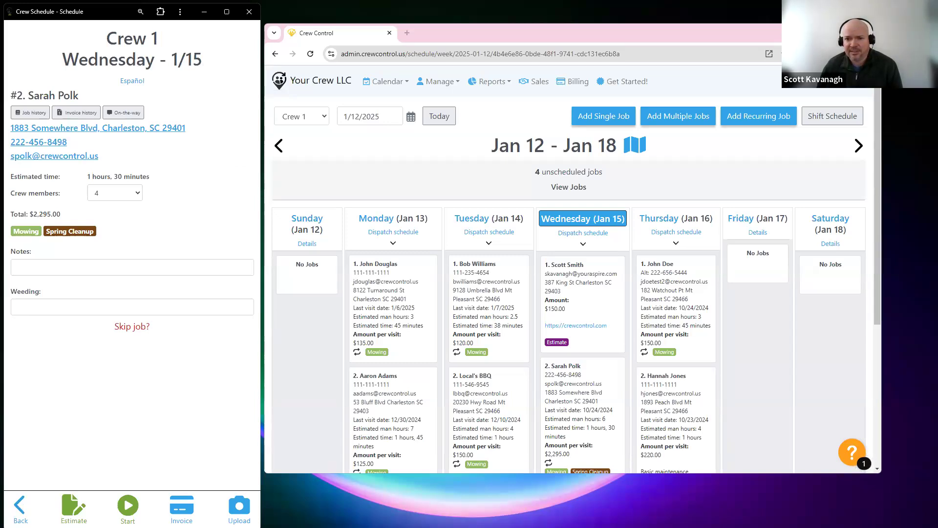
{"action": "left_click", "coordinate": [18, 509]}
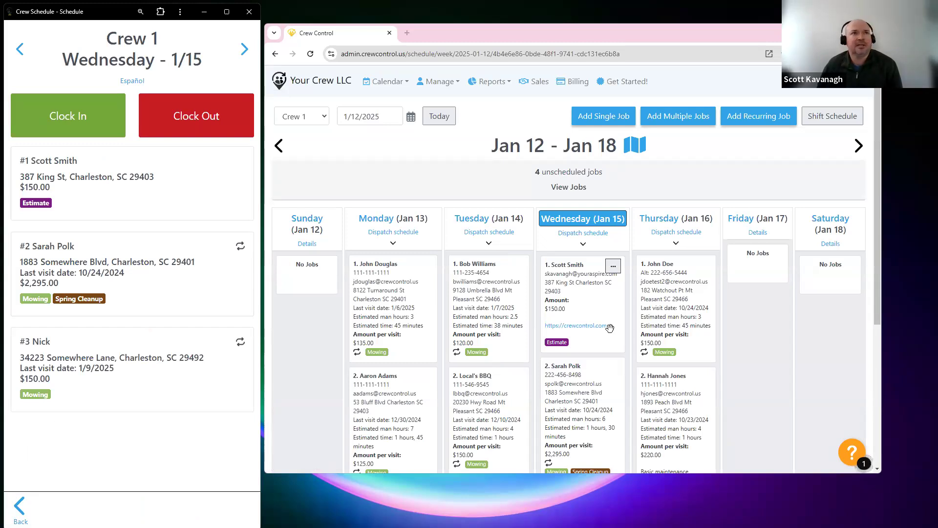
In the admin schedule, open Wednesday's first job for editing and examine its crew instructions, worksheets, billing information and line items
{"action": "left_click", "coordinate": [613, 265]}
{"action": "mouse_move", "coordinate": [608, 283]}
{"action": "left_click", "coordinate": [638, 296]}
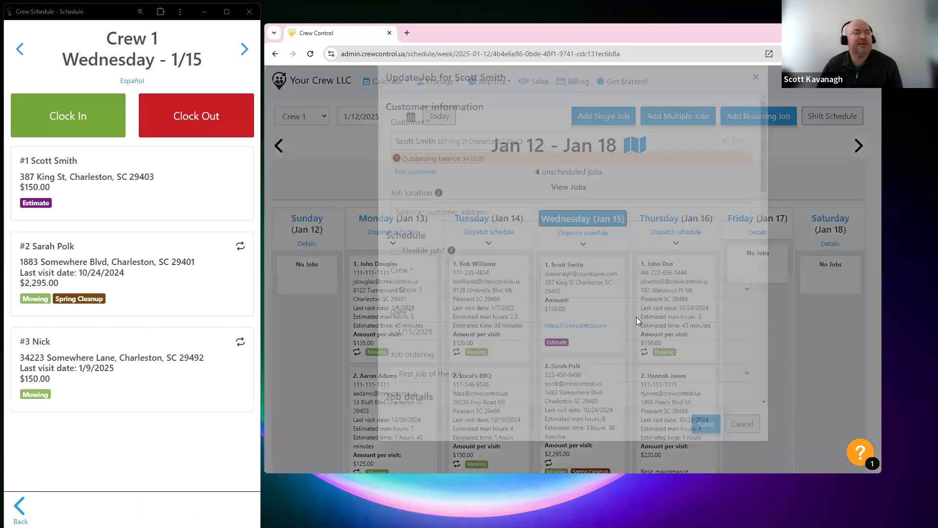
{"action": "scroll", "coordinate": [557, 283], "scroll_direction": "down", "scroll_amount": 2}
{"action": "scroll", "coordinate": [557, 282], "scroll_direction": "down", "scroll_amount": 5}
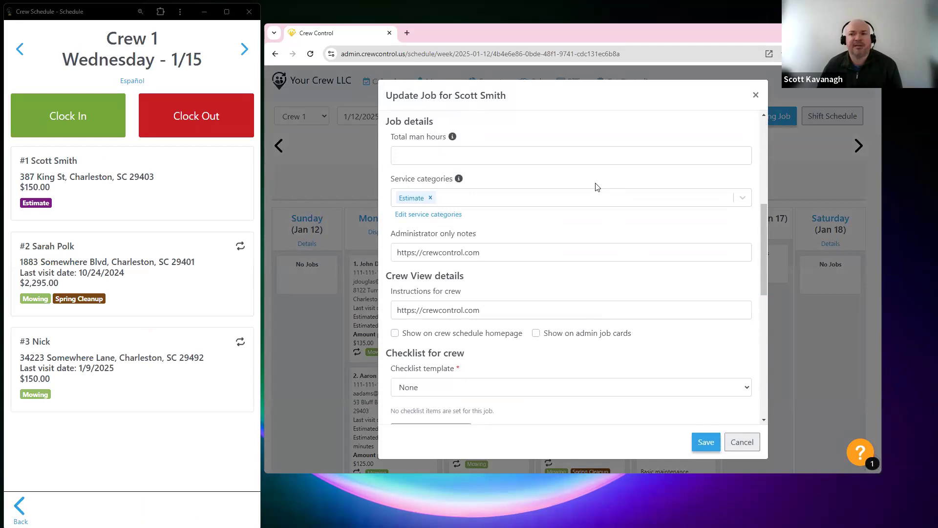
{"action": "scroll", "coordinate": [505, 204], "scroll_direction": "down", "scroll_amount": 6}
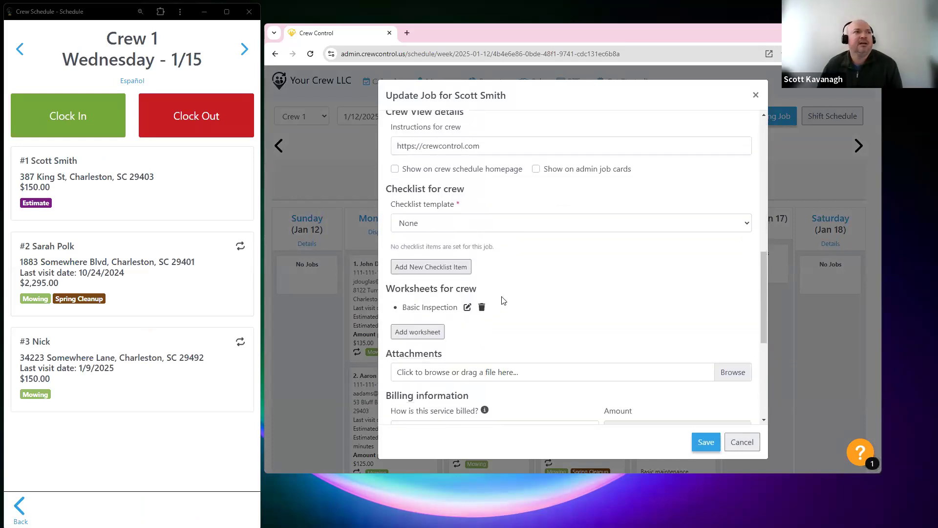
{"action": "scroll", "coordinate": [527, 366], "scroll_direction": "down", "scroll_amount": 2}
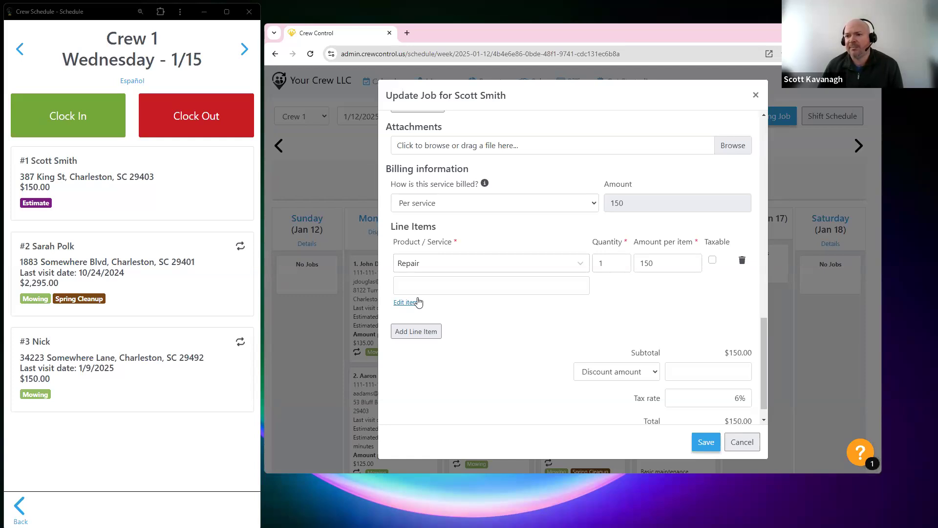
In the Crew Schedule app, open the estimate form of Wednesday's first job and review its line items and deposit settings
{"action": "left_click", "coordinate": [55, 186]}
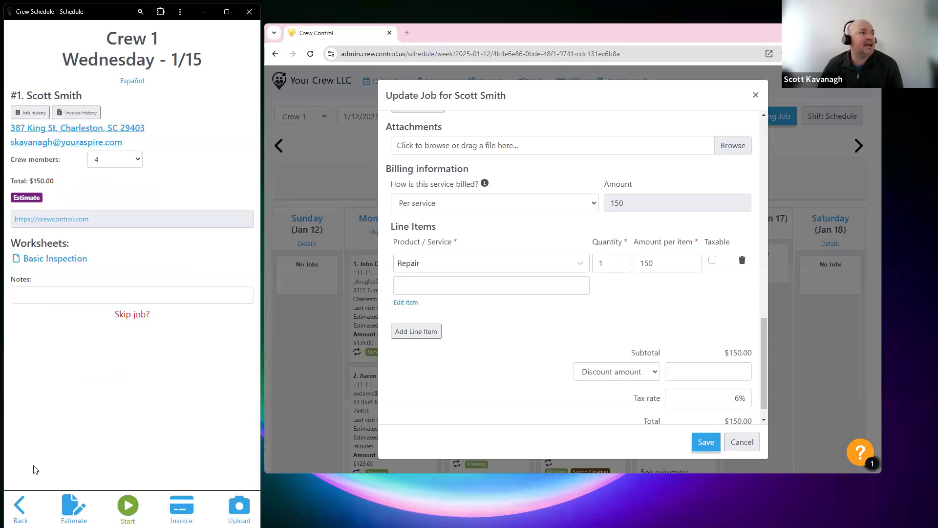
{"action": "left_click", "coordinate": [68, 509]}
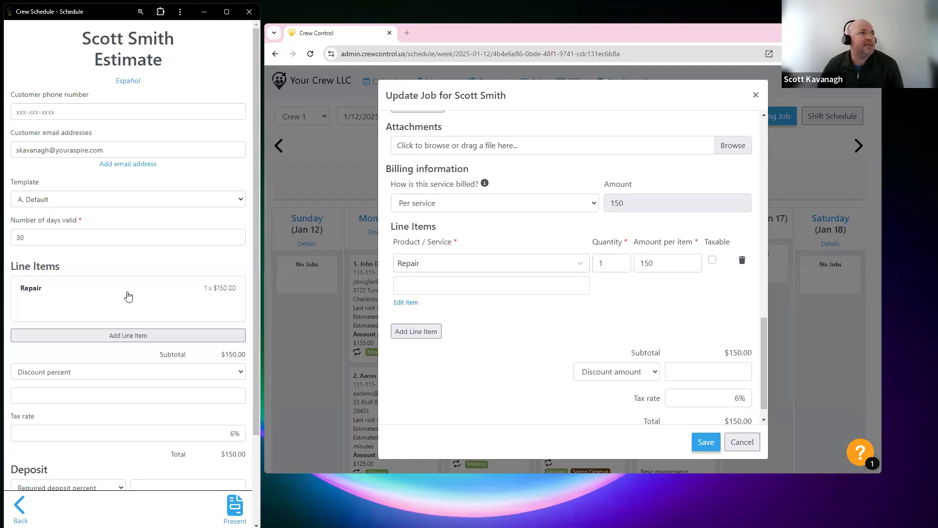
{"action": "scroll", "coordinate": [200, 303], "scroll_direction": "down", "scroll_amount": 1}
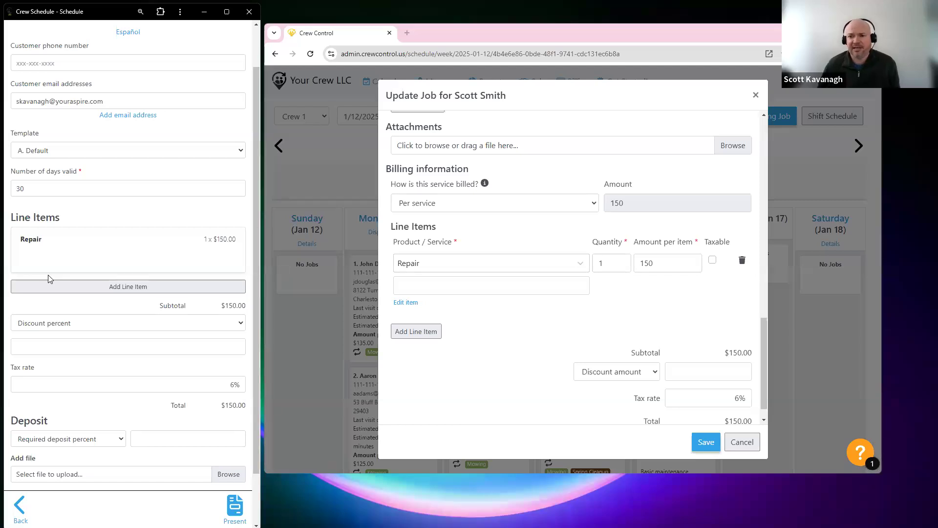
Close the admin job form without saving, maximize the browser window, and open the Pool Maintenance Report job worksheet for editing
{"action": "left_click", "coordinate": [756, 95]}
{"action": "double_click", "coordinate": [754, 33]}
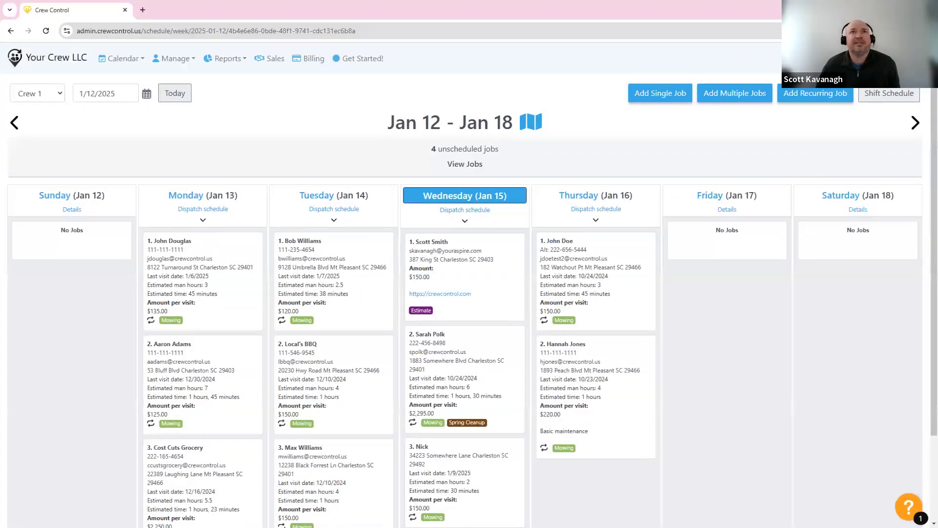
{"action": "left_click", "coordinate": [861, 58]}
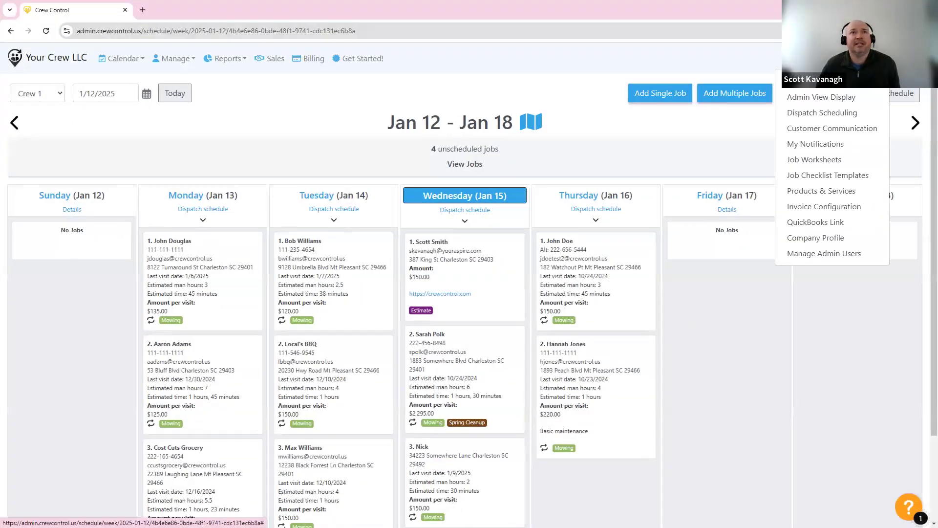
{"action": "left_click", "coordinate": [830, 161]}
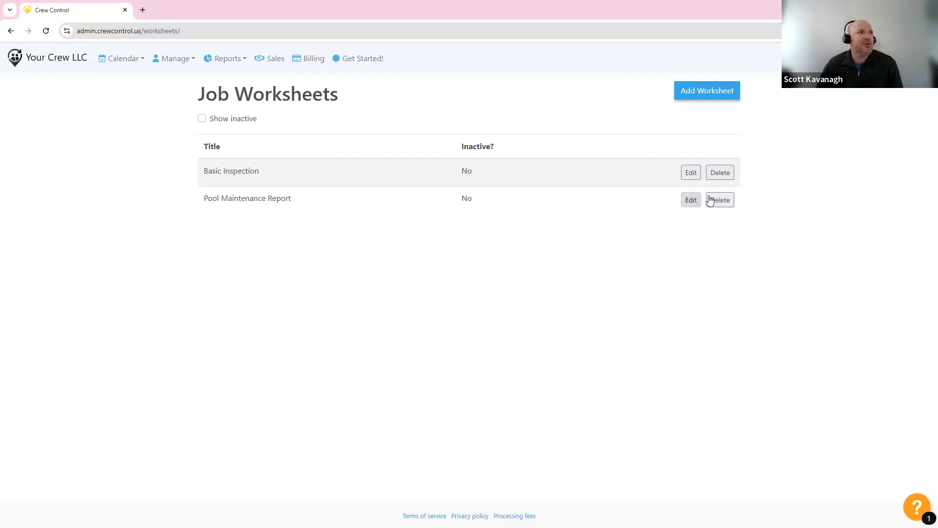
{"action": "left_click", "coordinate": [691, 201]}
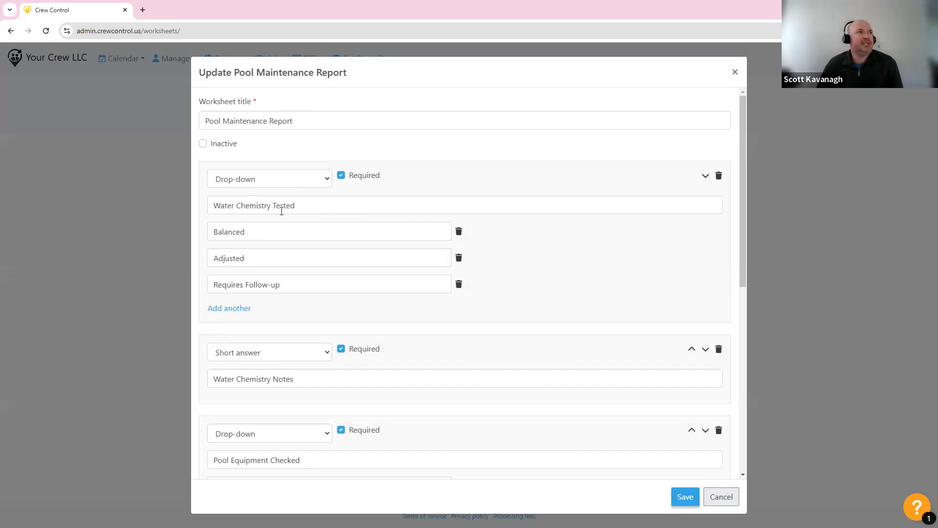
Review the questions of the Pool Maintenance Report worksheet, from water chemistry to job summary, and close it without saving
{"action": "scroll", "coordinate": [252, 222], "scroll_direction": "down", "scroll_amount": 1}
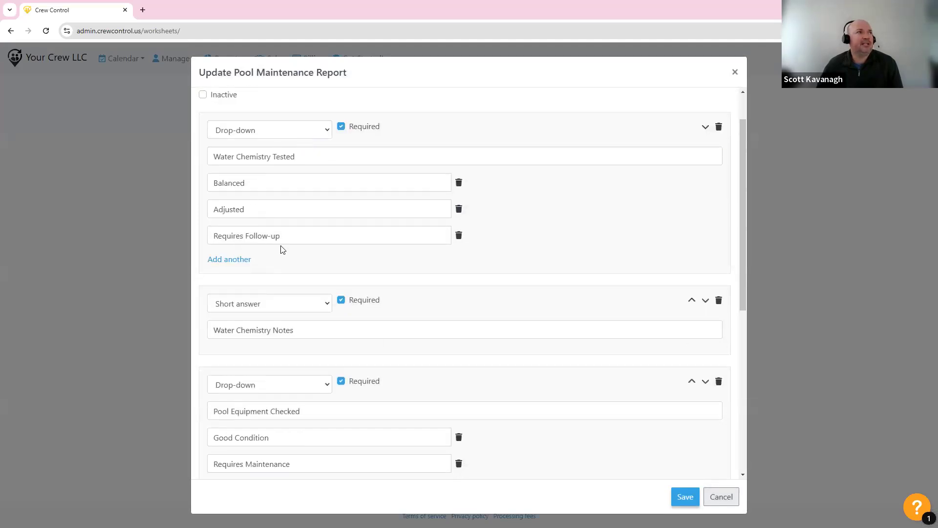
{"action": "scroll", "coordinate": [277, 161], "scroll_direction": "down", "scroll_amount": 2}
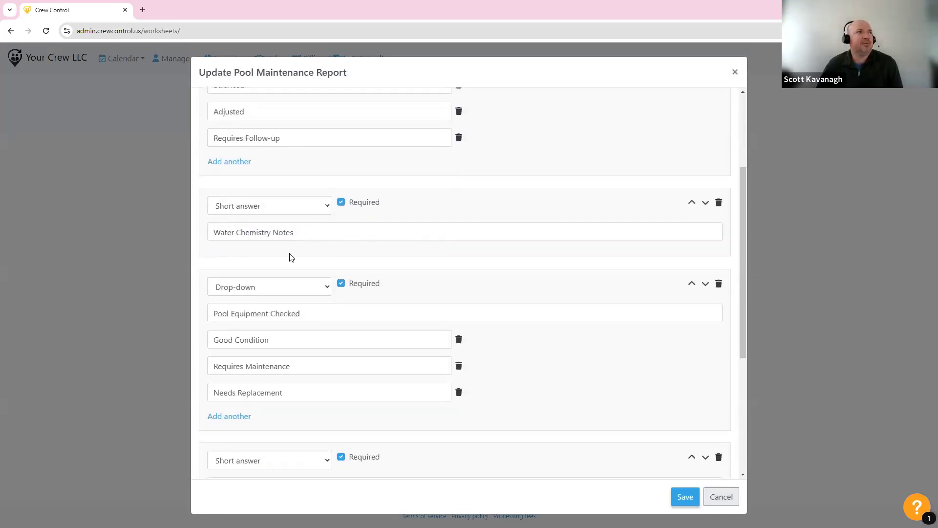
{"action": "scroll", "coordinate": [291, 258], "scroll_direction": "down", "scroll_amount": 1}
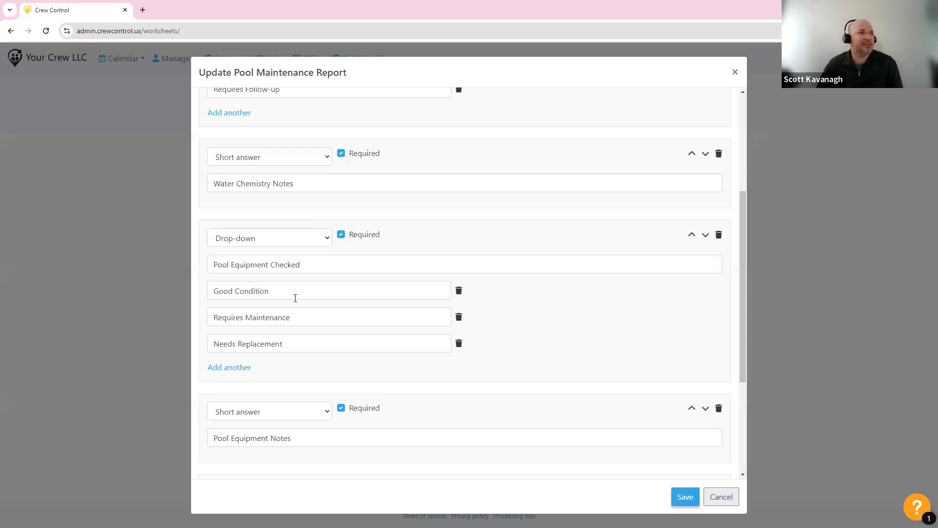
{"action": "scroll", "coordinate": [277, 437], "scroll_direction": "down", "scroll_amount": 3}
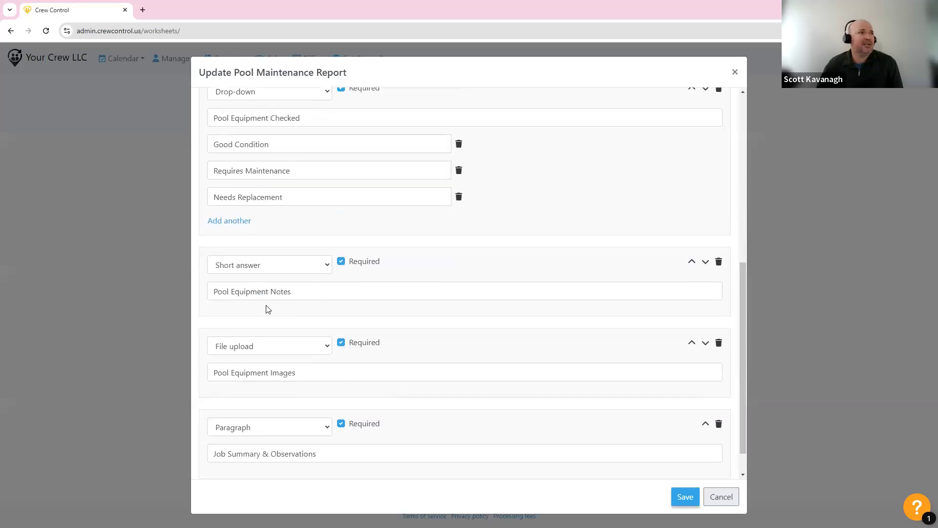
{"action": "scroll", "coordinate": [293, 342], "scroll_direction": "down", "scroll_amount": 1}
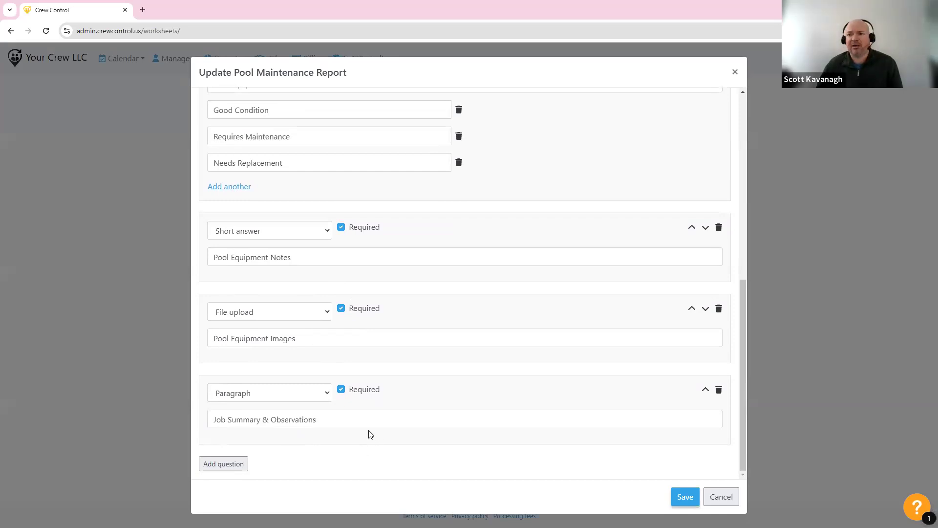
{"action": "left_click", "coordinate": [720, 496]}
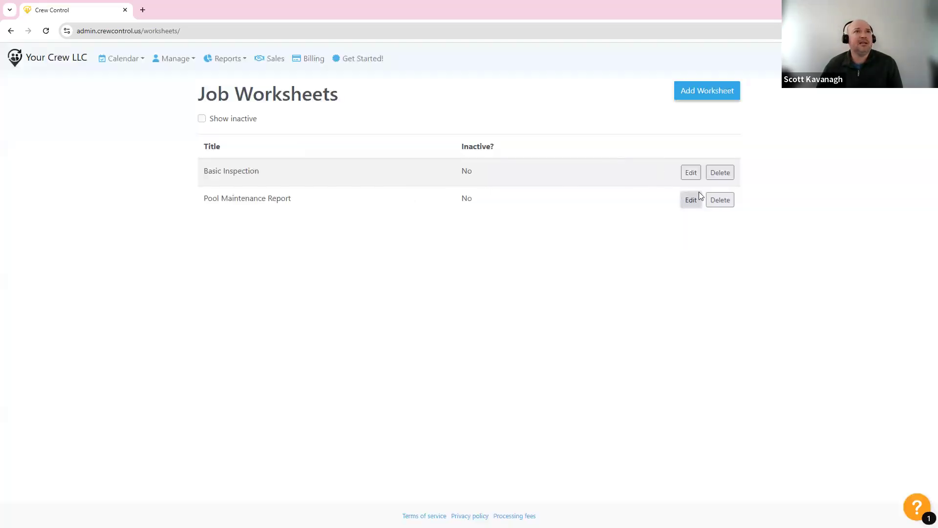
Open the Basic Inspection worksheet, examine its question types and required settings, and close it without saving
{"action": "left_click", "coordinate": [690, 172]}
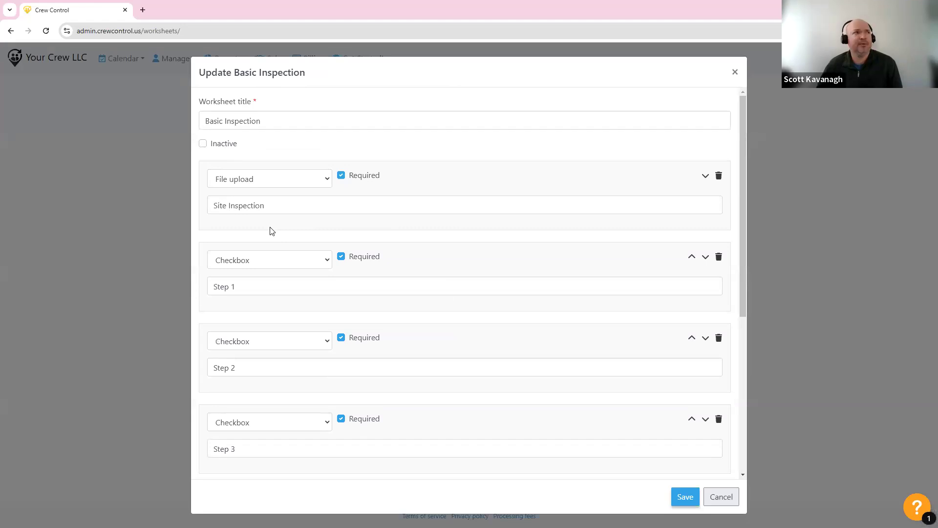
{"action": "scroll", "coordinate": [272, 291], "scroll_direction": "down", "scroll_amount": 2}
{"action": "scroll", "coordinate": [237, 364], "scroll_direction": "down", "scroll_amount": 1}
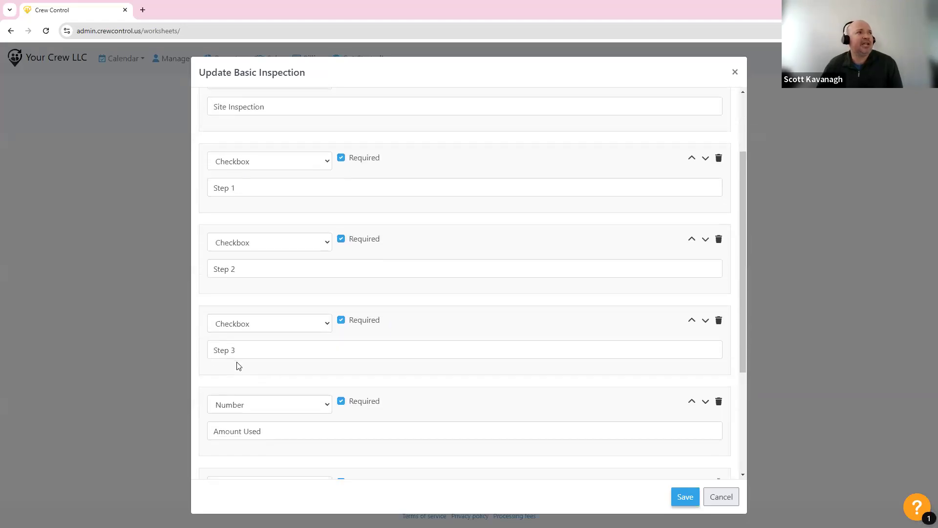
{"action": "scroll", "coordinate": [237, 256], "scroll_direction": "down", "scroll_amount": 1}
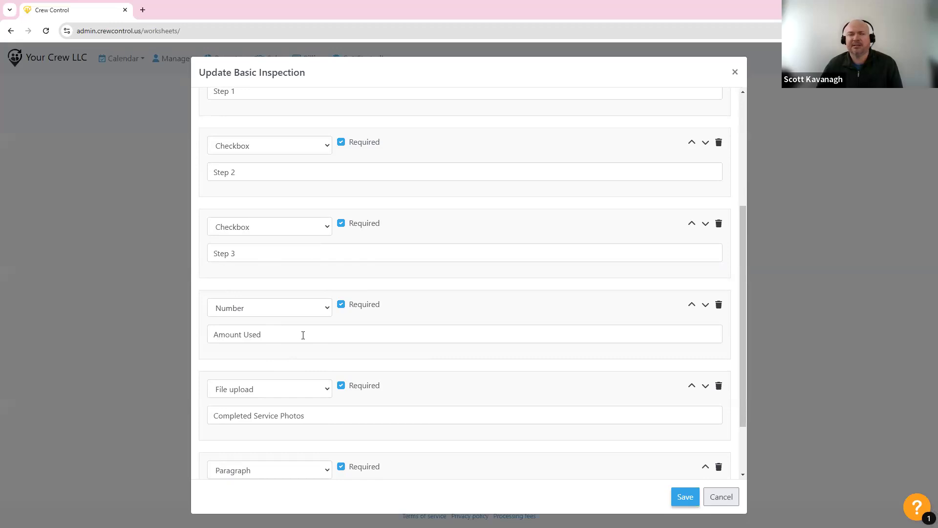
{"action": "scroll", "coordinate": [262, 368], "scroll_direction": "down", "scroll_amount": 2}
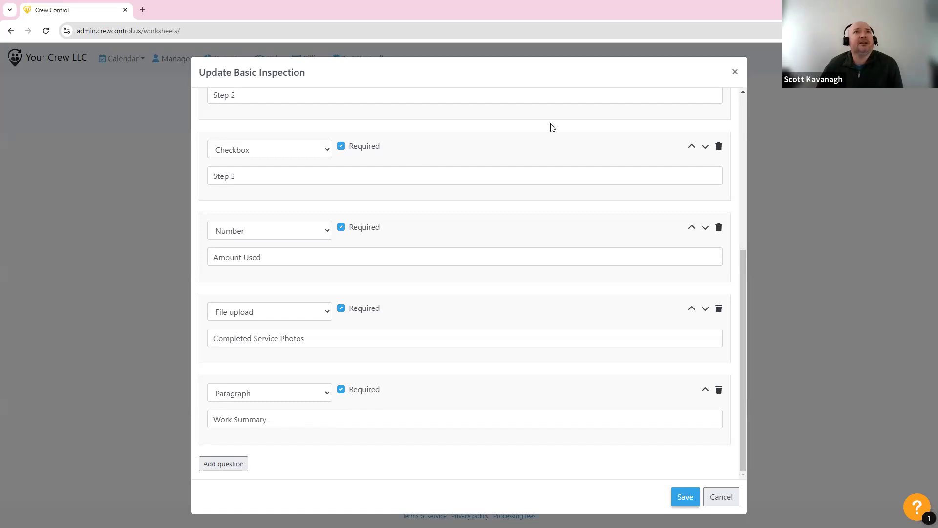
{"action": "scroll", "coordinate": [622, 239], "scroll_direction": "up", "scroll_amount": 3}
{"action": "scroll", "coordinate": [464, 284], "scroll_direction": "up", "scroll_amount": 1}
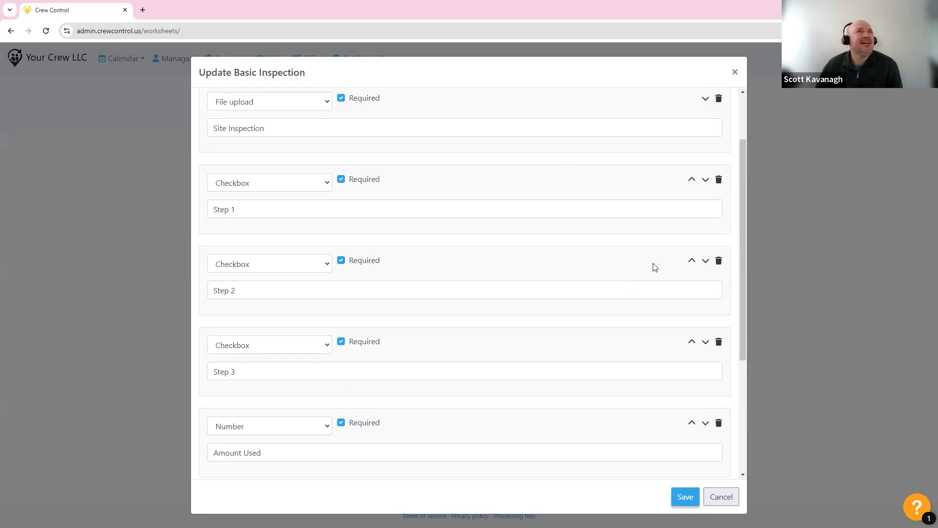
{"action": "scroll", "coordinate": [703, 180], "scroll_direction": "up", "scroll_amount": 2}
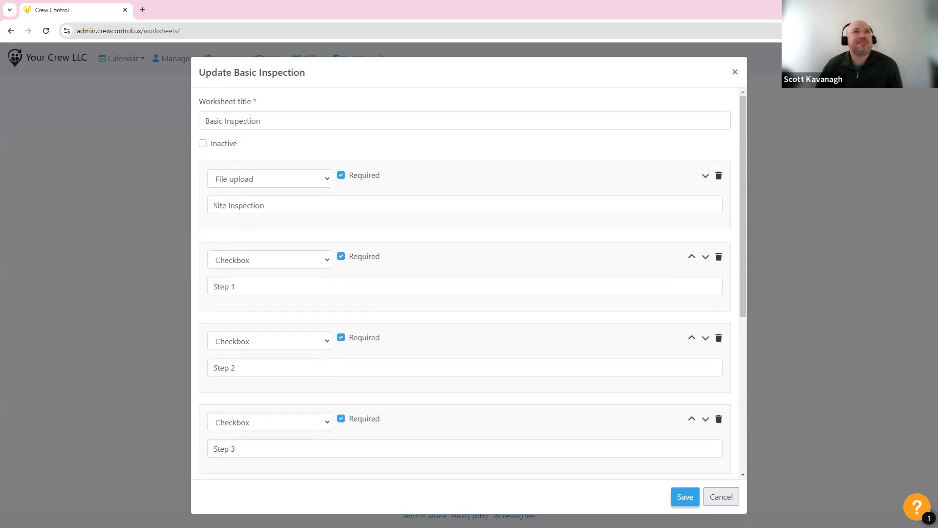
{"action": "left_click", "coordinate": [736, 74]}
In the weekly schedule, open Wednesday's first job for editing and go to its crew worksheets
{"action": "left_click", "coordinate": [122, 62]}
{"action": "left_click", "coordinate": [130, 96]}
{"action": "left_click", "coordinate": [512, 242]}
{"action": "mouse_move", "coordinate": [507, 262]}
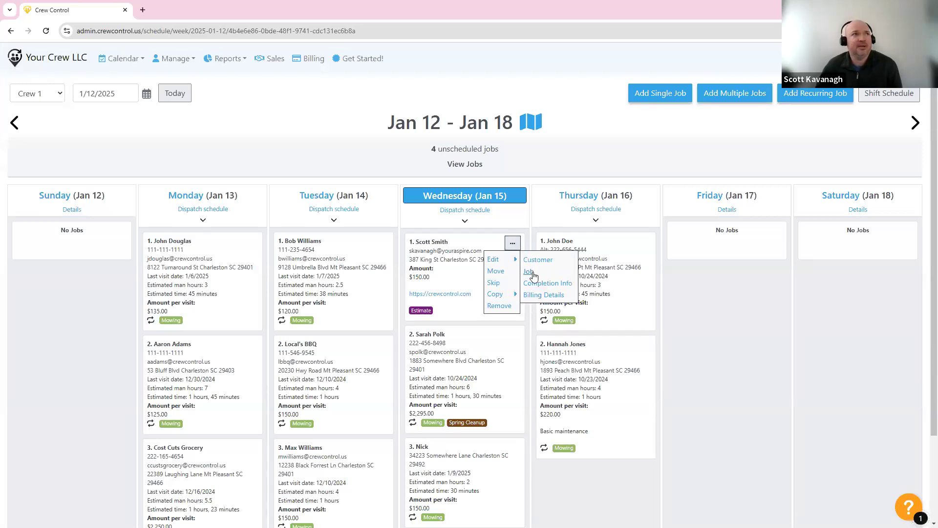
{"action": "left_click", "coordinate": [531, 272]}
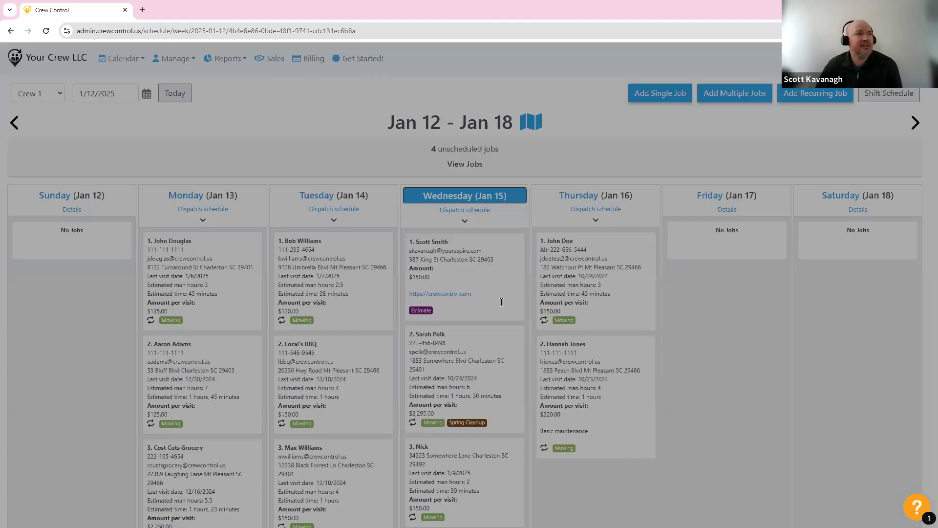
{"action": "scroll", "coordinate": [426, 318], "scroll_direction": "down", "scroll_amount": 9}
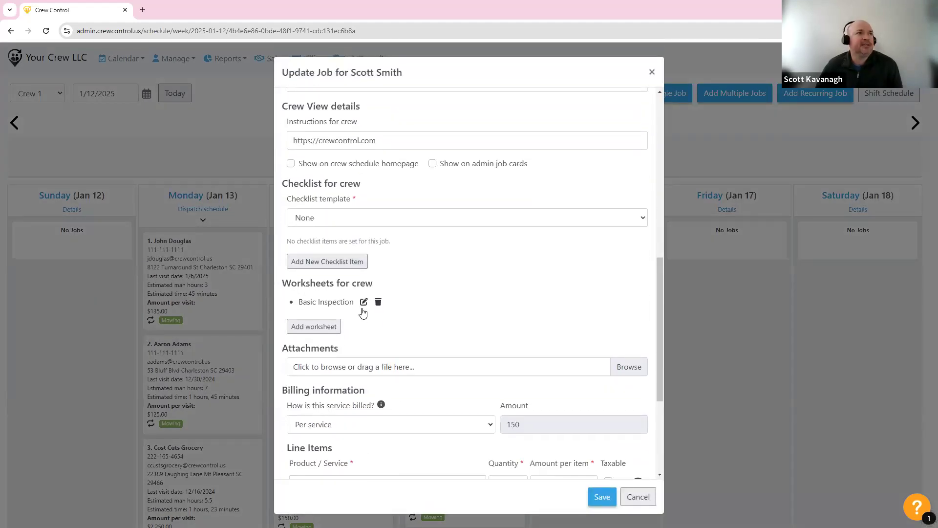
Start adding a Basic Inspection worksheet to the job, check the available worksheets, and cancel without adding it
{"action": "left_click", "coordinate": [327, 332]}
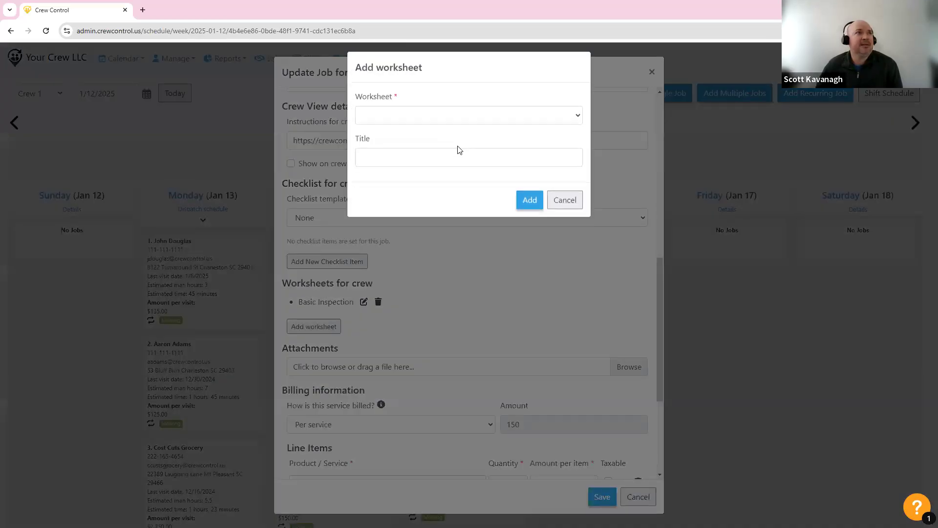
{"action": "left_click", "coordinate": [434, 121]}
{"action": "left_click", "coordinate": [418, 163]}
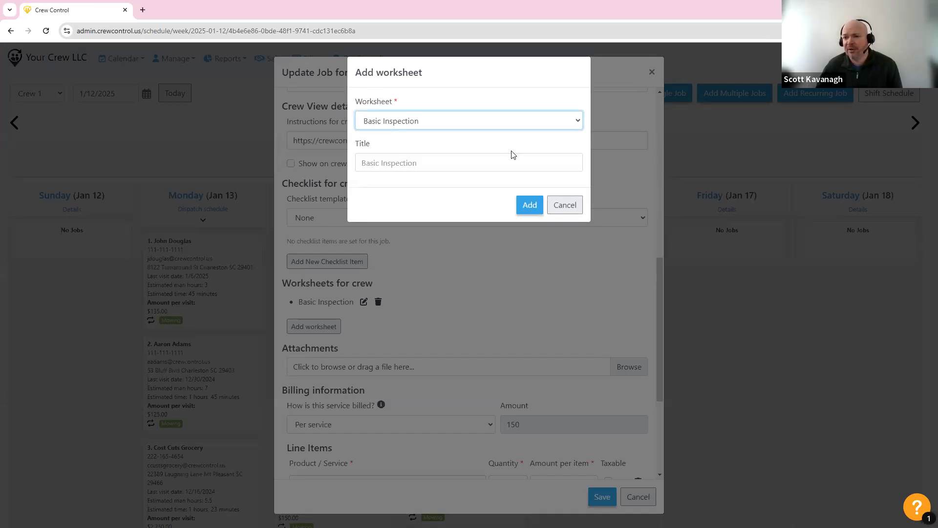
{"action": "left_click", "coordinate": [410, 167]}
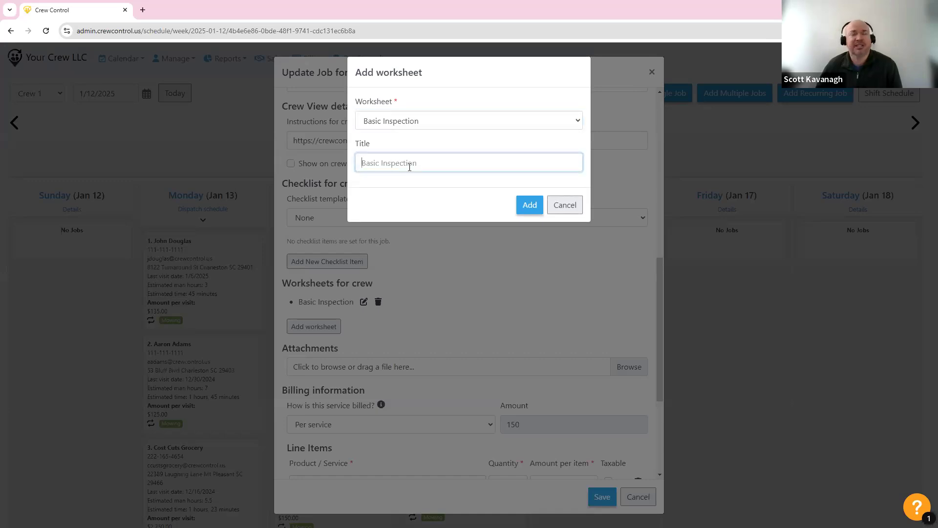
{"action": "left_click", "coordinate": [417, 126]}
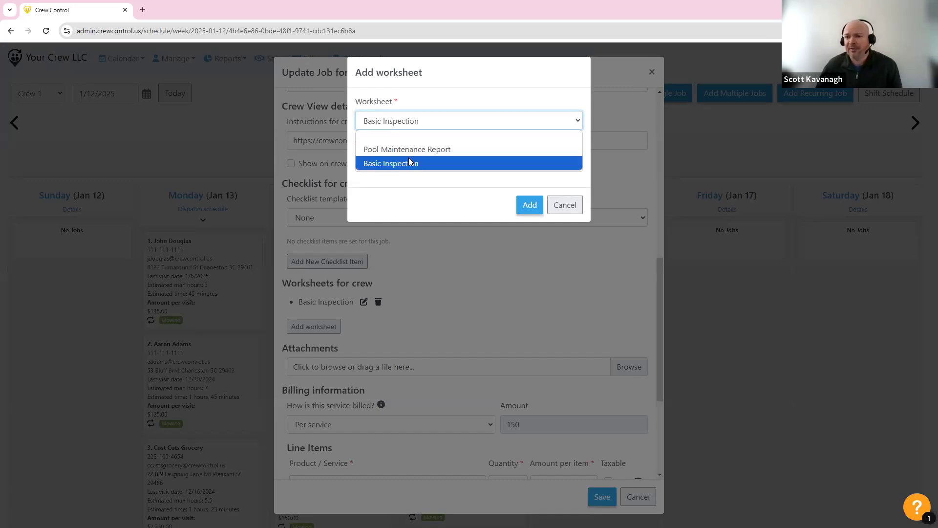
{"action": "left_click", "coordinate": [442, 198]}
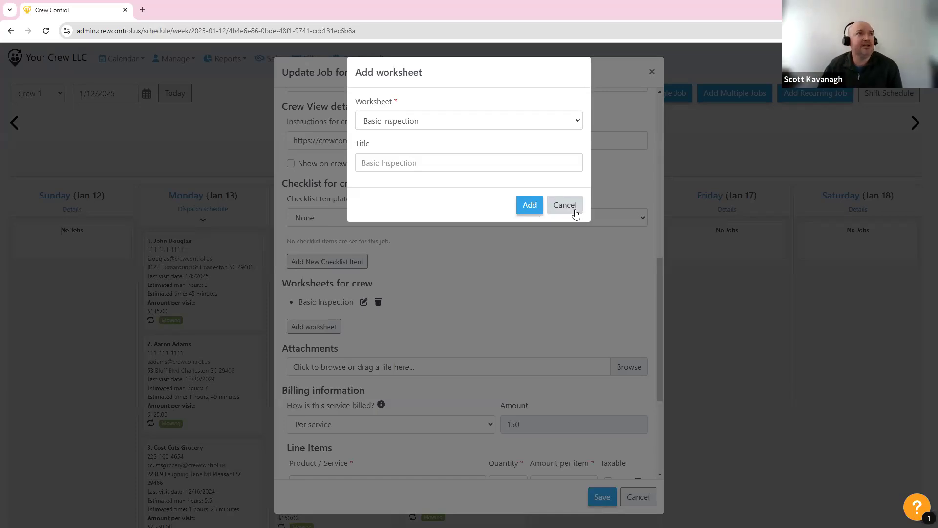
{"action": "left_click", "coordinate": [565, 205]}
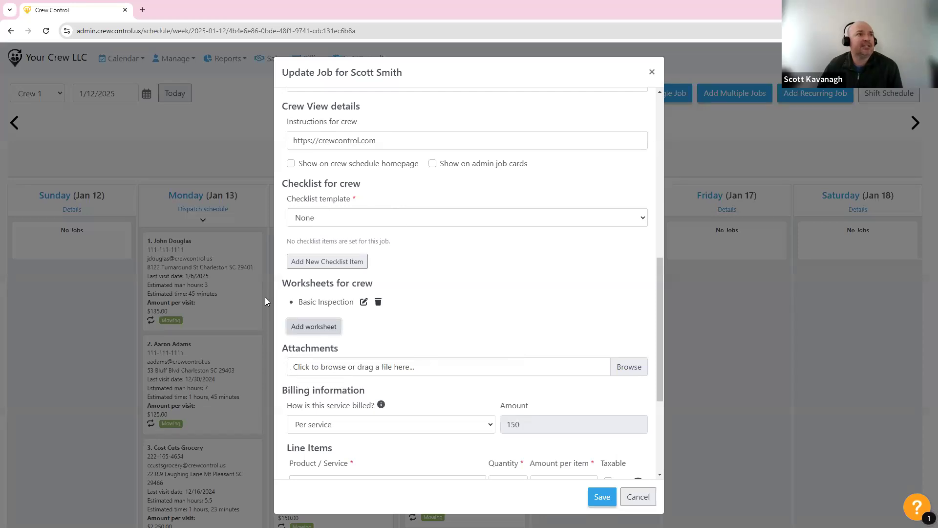
Restore the browser to a smaller window, rearrange the windows, and switch to the Crew Schedule app, maximized
{"action": "double_click", "coordinate": [763, 17]}
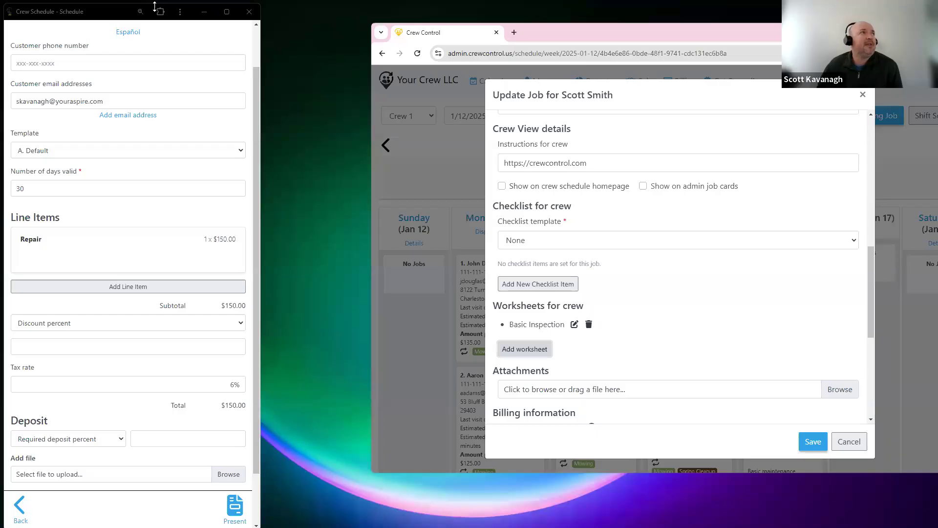
{"action": "left_click", "coordinate": [110, 21]}
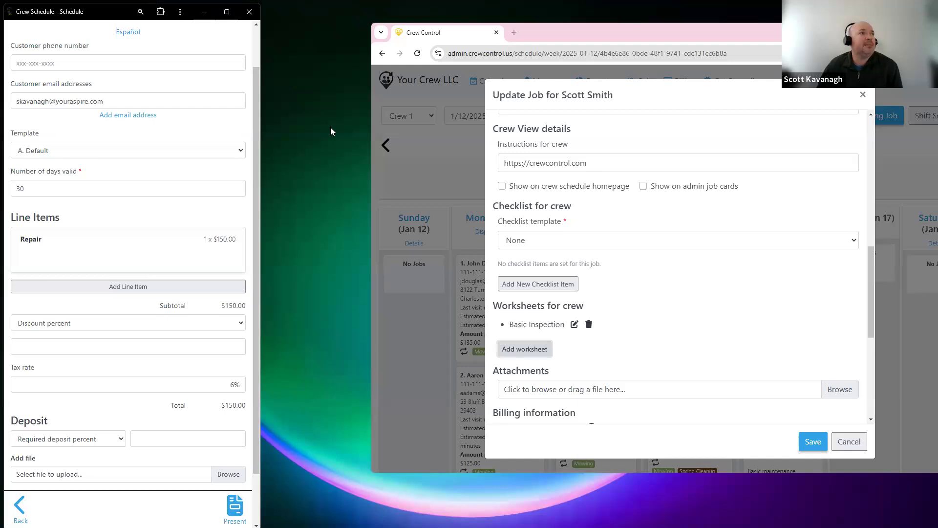
{"action": "left_click_drag", "start_coordinate": [113, 12], "coordinate": [217, 30]}
{"action": "left_click_drag", "start_coordinate": [762, 32], "coordinate": [760, 47]}
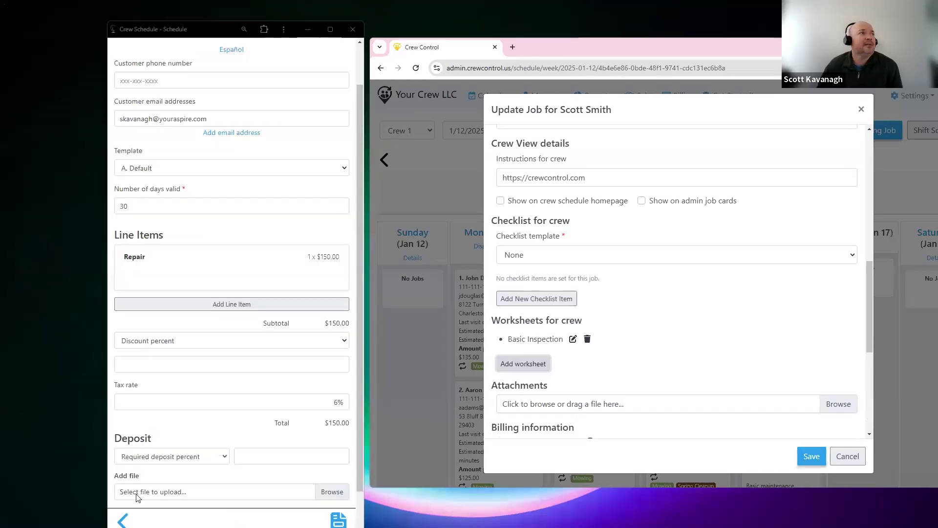
{"action": "double_click", "coordinate": [201, 22]}
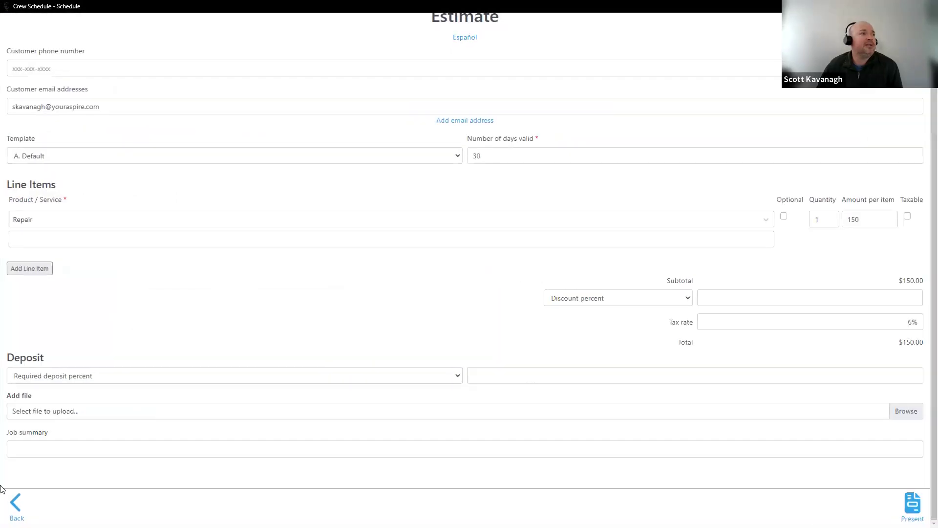
Leave the estimate form, start Wednesday's first job, and open its Basic Inspection worksheet
{"action": "left_click", "coordinate": [15, 506]}
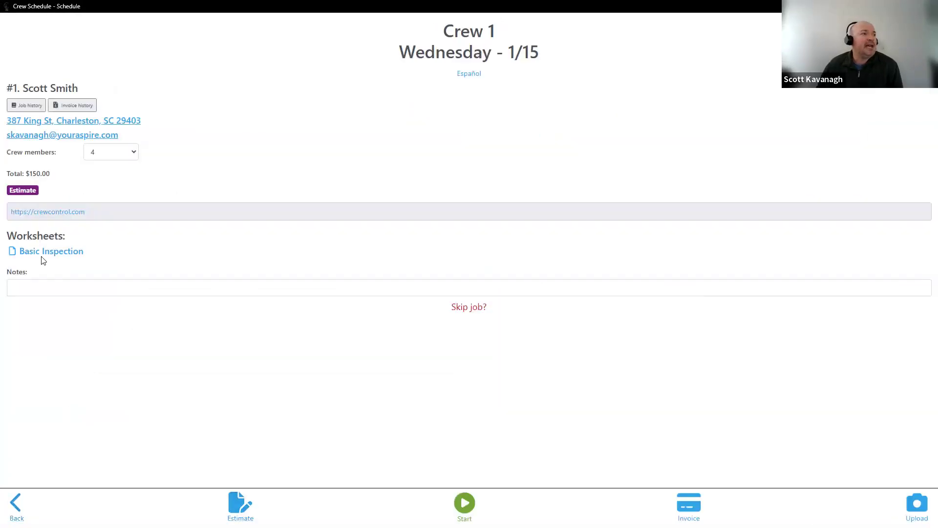
{"action": "left_click", "coordinate": [463, 505]}
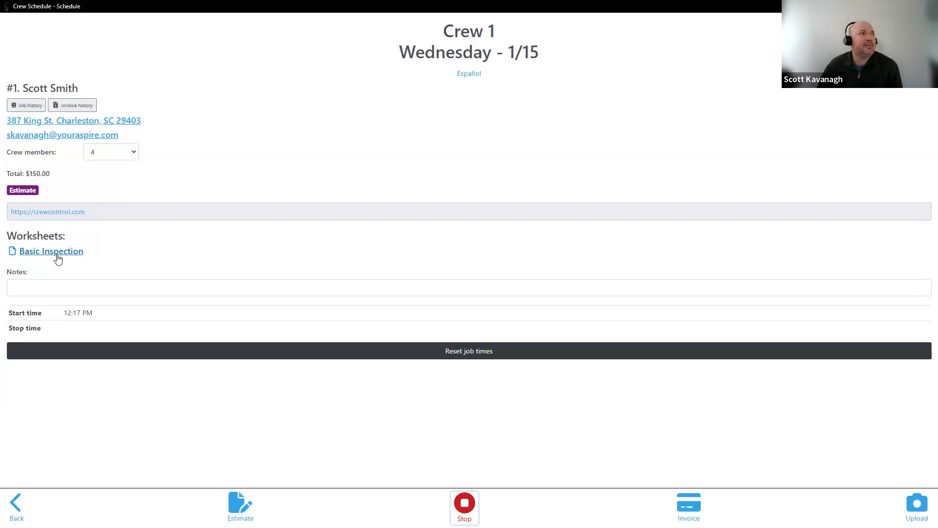
{"action": "left_click", "coordinate": [58, 259]}
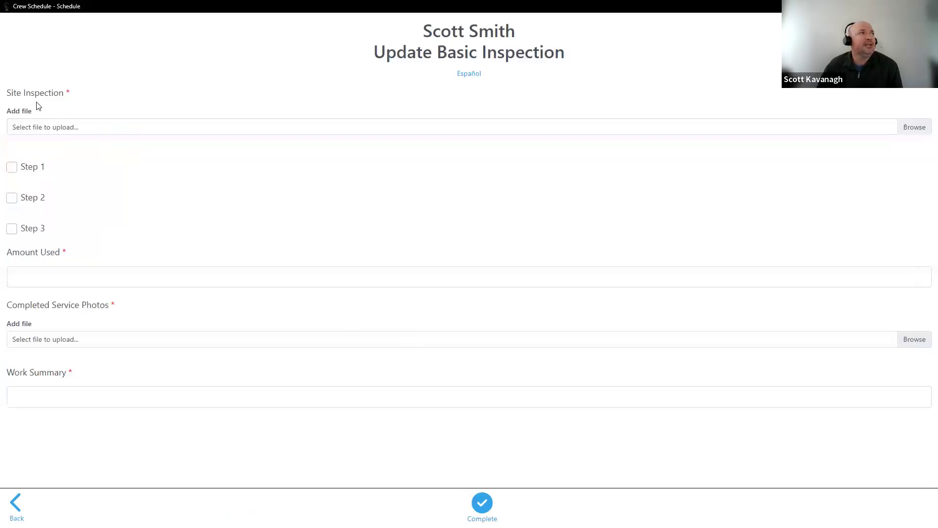
Upload the tree photo from the Pictures folder to the worksheet's Site Inspection question
{"action": "left_click", "coordinate": [902, 124]}
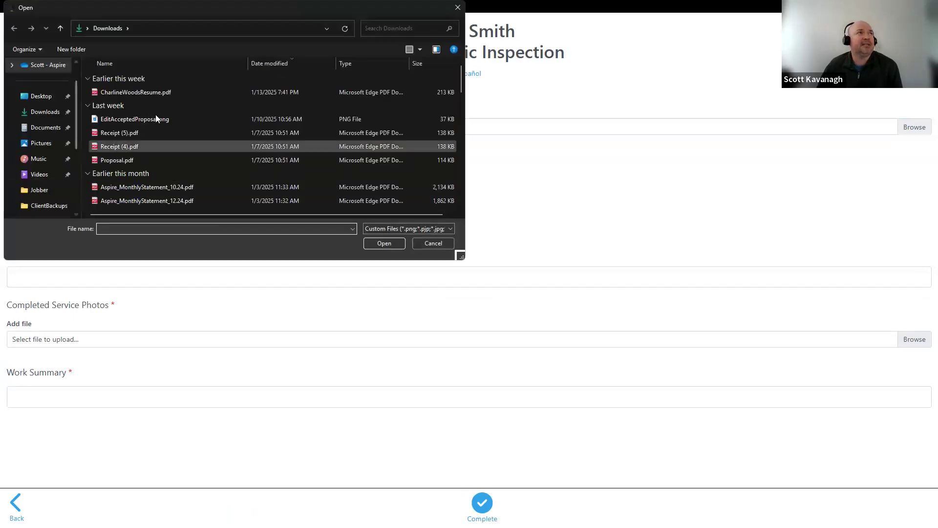
{"action": "scroll", "coordinate": [151, 162], "scroll_direction": "down", "scroll_amount": 6}
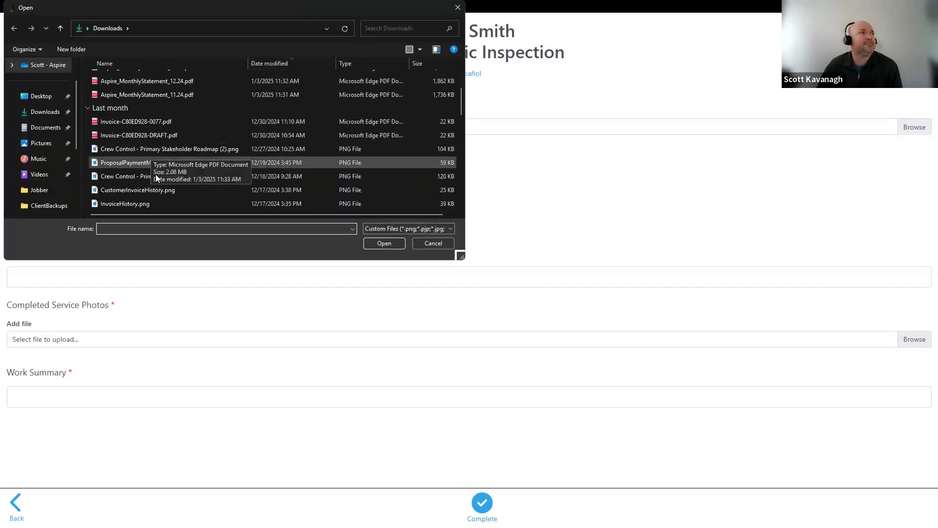
{"action": "left_click", "coordinate": [34, 131]}
{"action": "left_click", "coordinate": [39, 112]}
{"action": "left_click", "coordinate": [27, 129]}
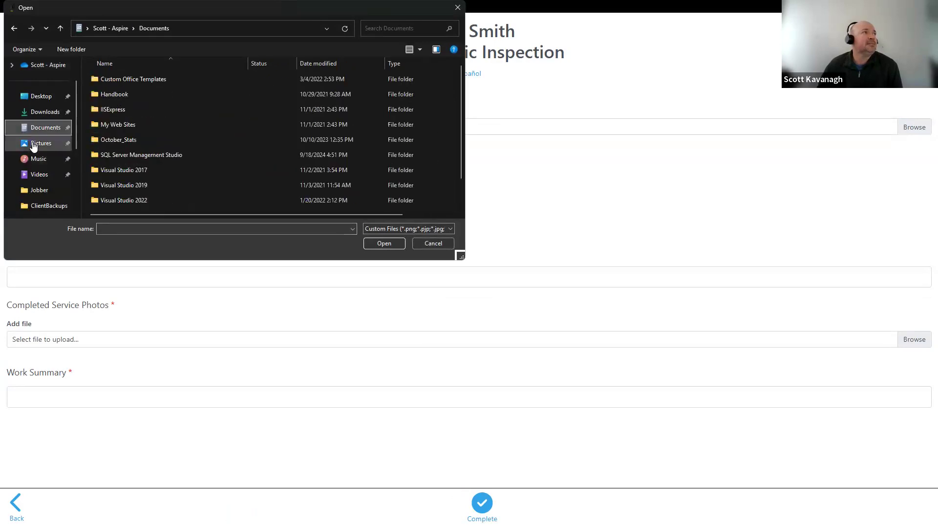
{"action": "left_click", "coordinate": [37, 143]}
{"action": "double_click", "coordinate": [111, 140]}
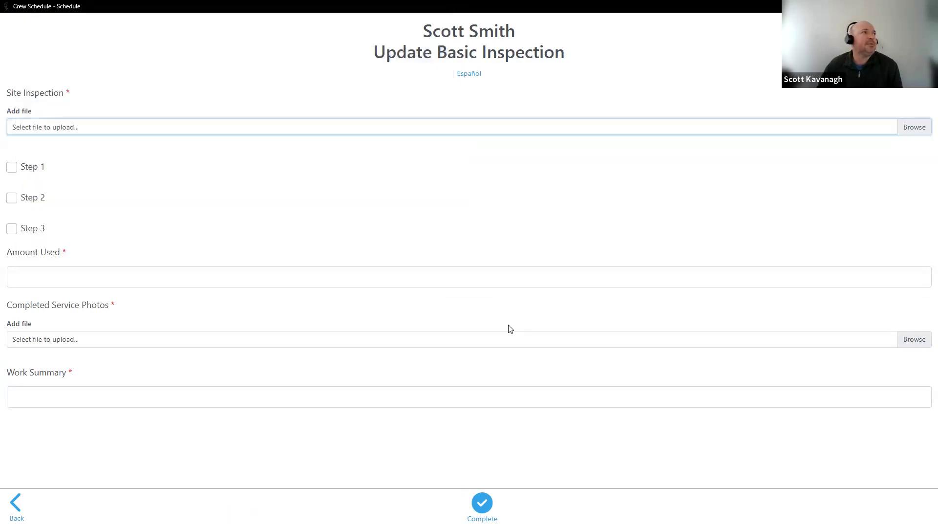
Check off Step 1, Step 2 and Step 3 on the Basic Inspection worksheet and set Amount Used to 30
{"action": "scroll", "coordinate": [113, 335], "scroll_direction": "down", "scroll_amount": 2}
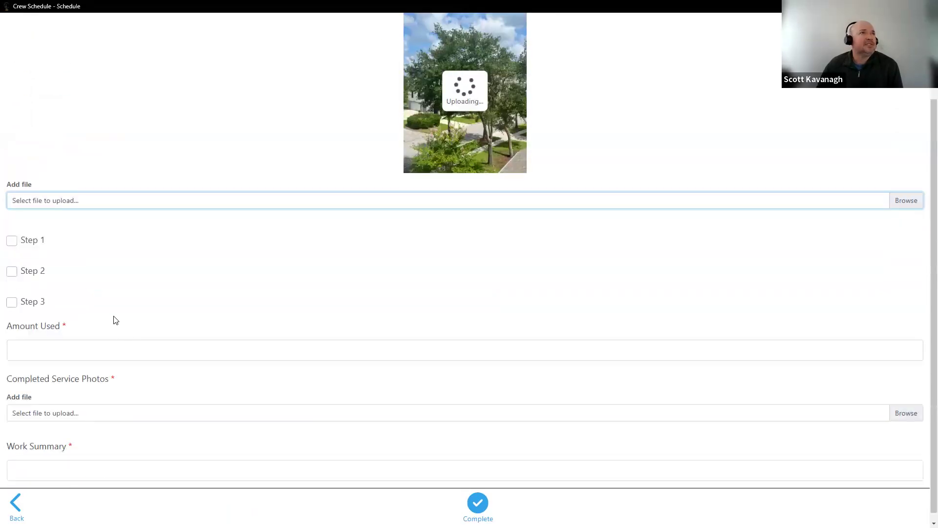
{"action": "left_click", "coordinate": [12, 240]}
{"action": "left_click", "coordinate": [10, 303]}
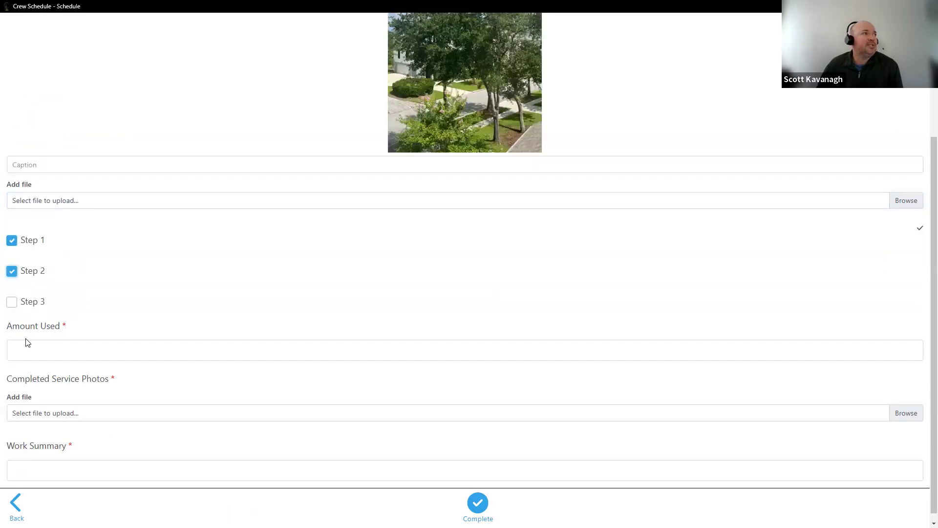
{"action": "left_click", "coordinate": [34, 347]}
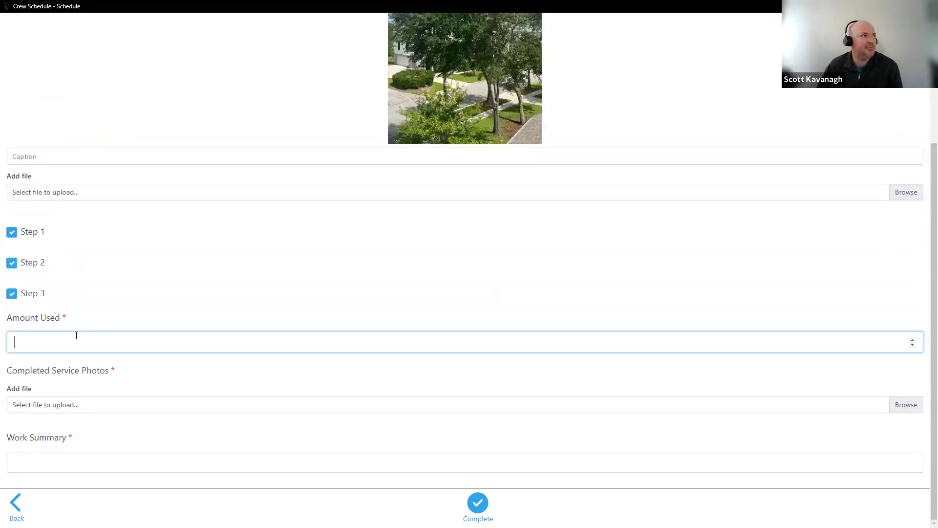
{"action": "left_click", "coordinate": [130, 389]}
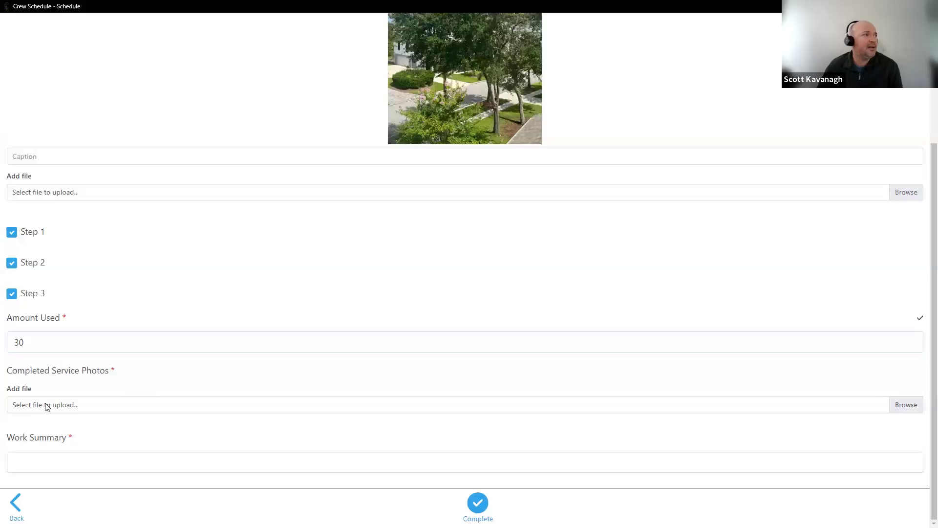
Upload Tree.jpg from the Pictures folder to the worksheet's Completed Service Photos question
{"action": "left_click", "coordinate": [904, 405]}
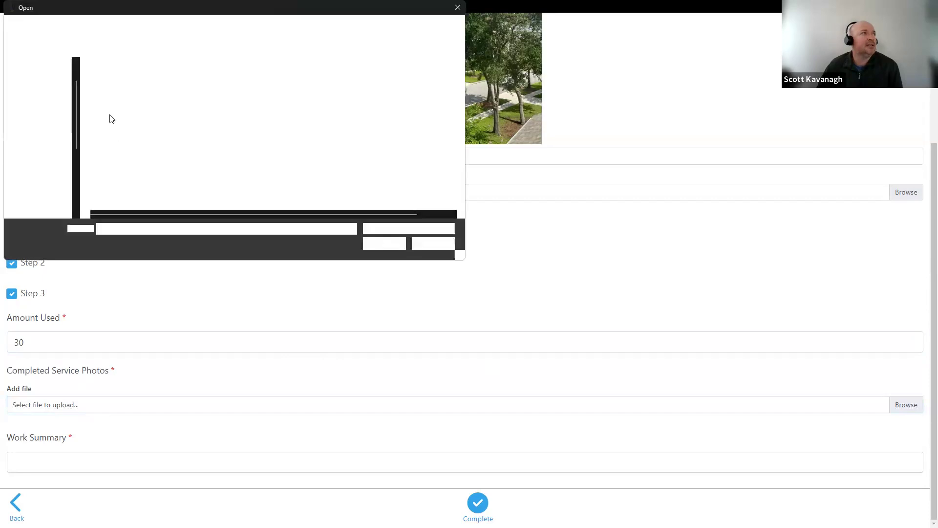
{"action": "left_click", "coordinate": [110, 139]}
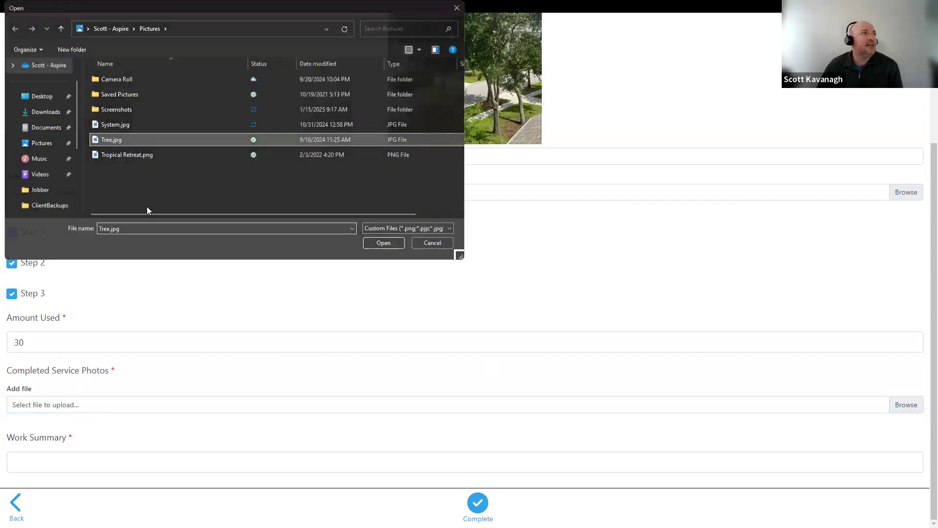
{"action": "key", "text": "Return"}
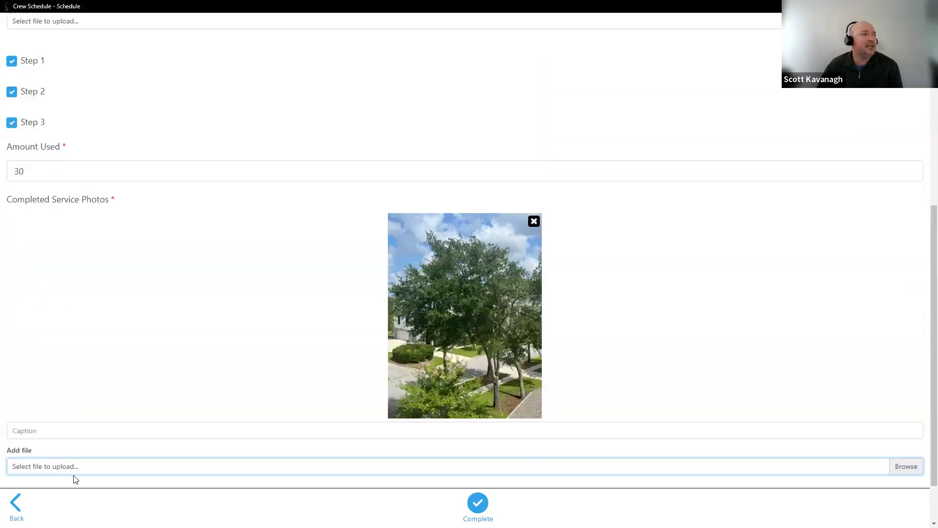
Fill in the Work Summary with "Add mulch in the front and back yards" and mark the worksheet complete
{"action": "scroll", "coordinate": [167, 451], "scroll_direction": "down", "scroll_amount": 1}
{"action": "left_click", "coordinate": [76, 460]}
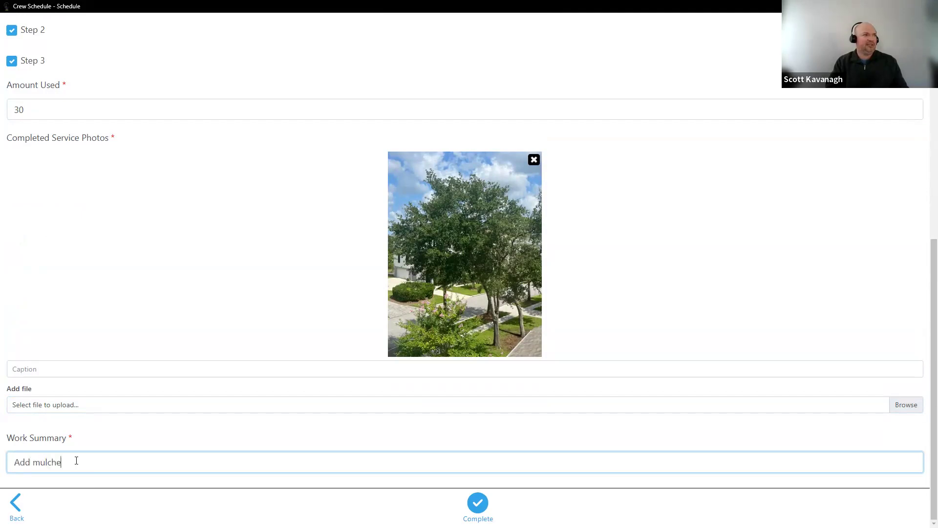
{"action": "type", "text": "Add mulch in the front and back yards"}
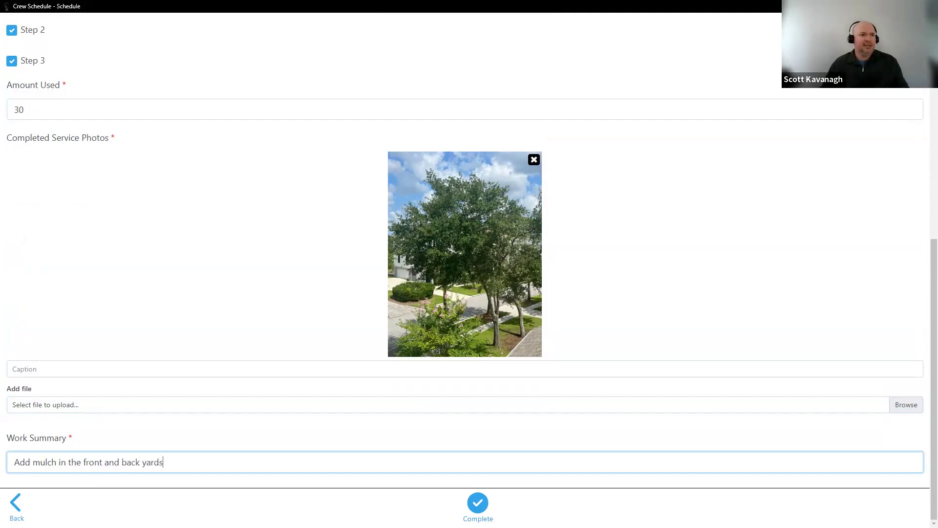
{"action": "left_click", "coordinate": [471, 508]}
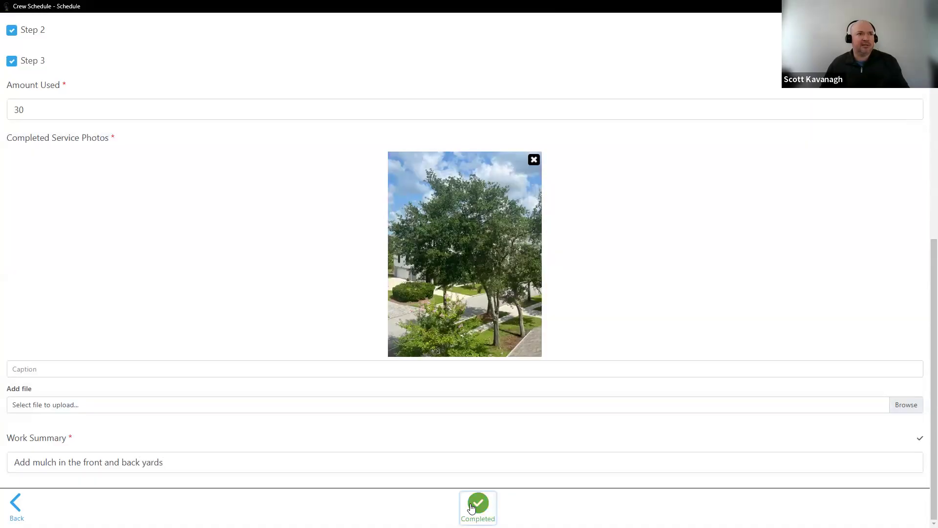
Restore the crew app to a smaller window, return to the job's page, and stop its clock as complete
{"action": "double_click", "coordinate": [780, 9]}
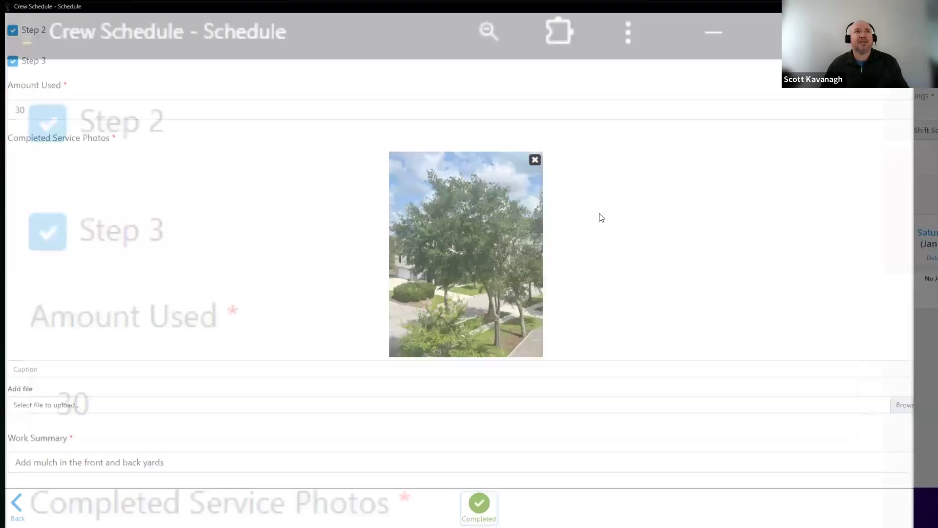
{"action": "scroll", "coordinate": [205, 293], "scroll_direction": "down", "scroll_amount": 1}
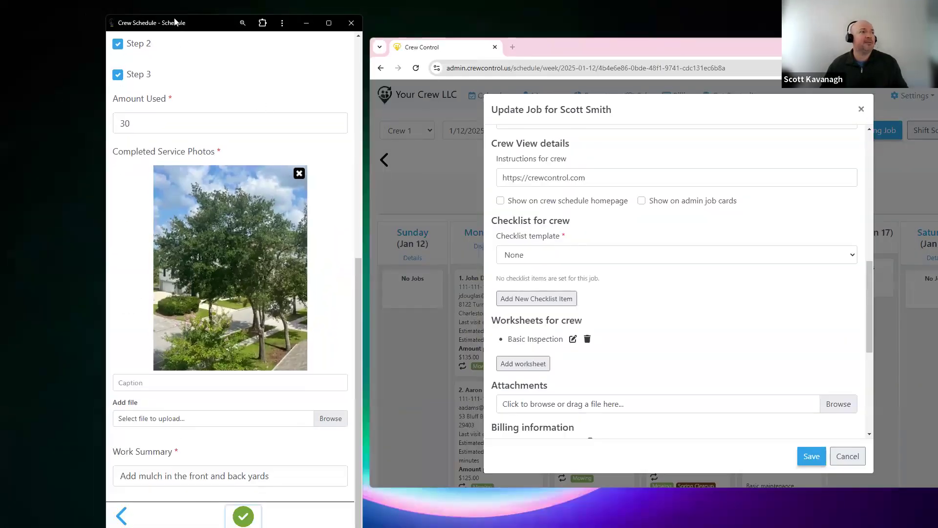
{"action": "double_click", "coordinate": [115, 23]}
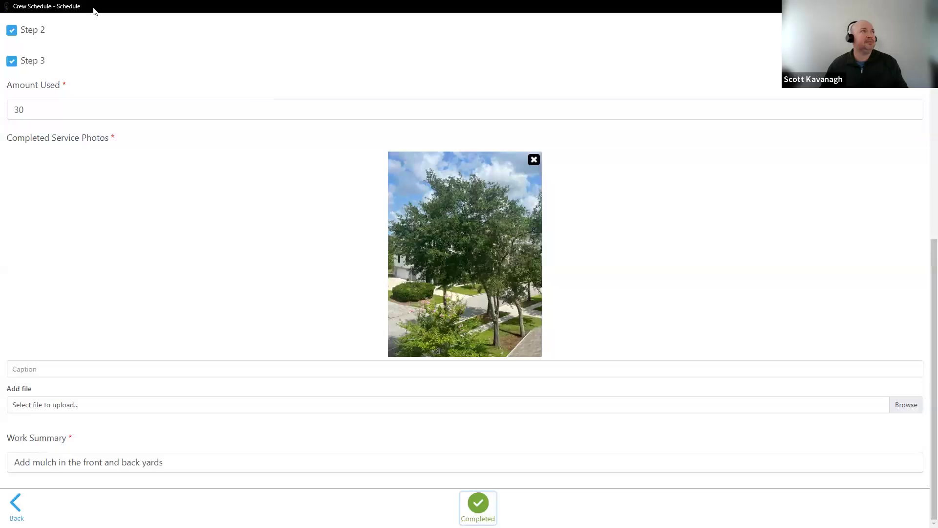
{"action": "double_click", "coordinate": [93, 13]}
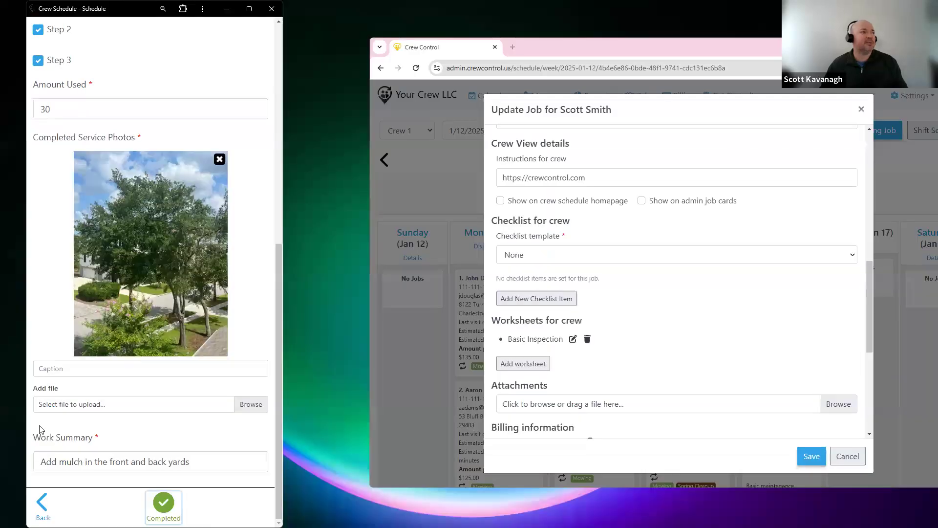
{"action": "left_click", "coordinate": [43, 505]}
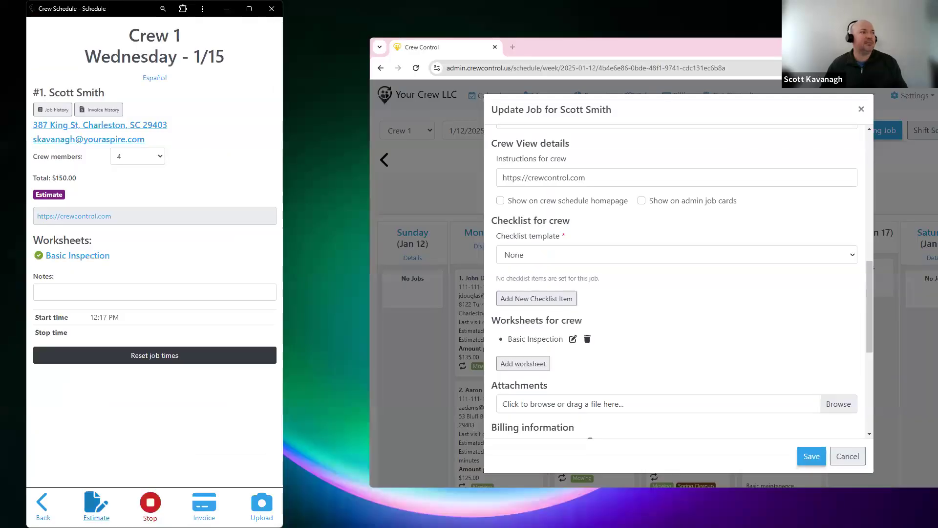
{"action": "left_click", "coordinate": [152, 503]}
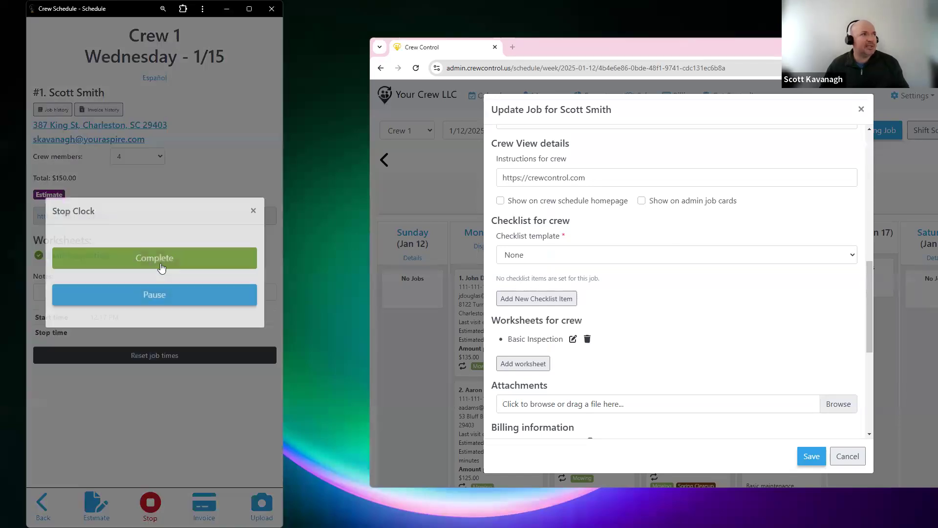
{"action": "left_click", "coordinate": [155, 262]}
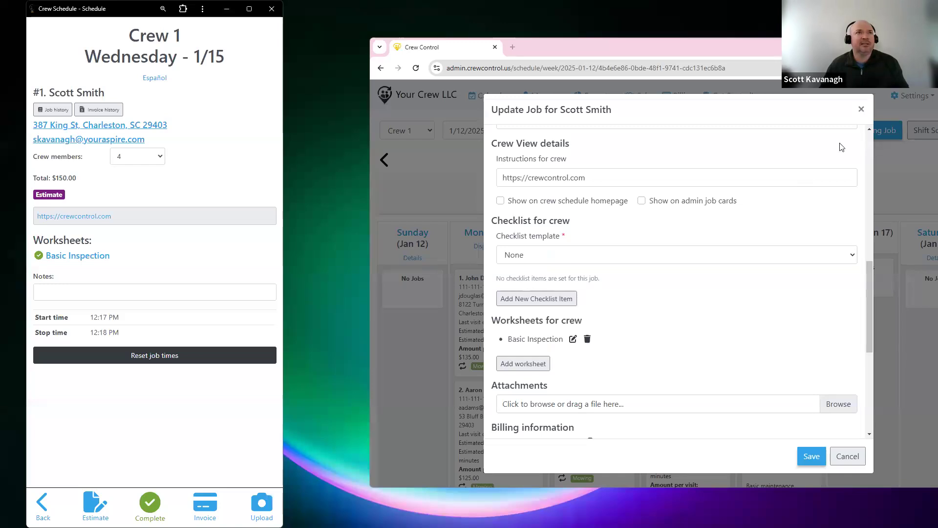
Close the job update form in the maximized admin browser and open the completion info of Wednesday's first job
{"action": "left_click", "coordinate": [861, 109]}
{"action": "left_click_drag", "start_coordinate": [743, 46], "coordinate": [739, 46]}
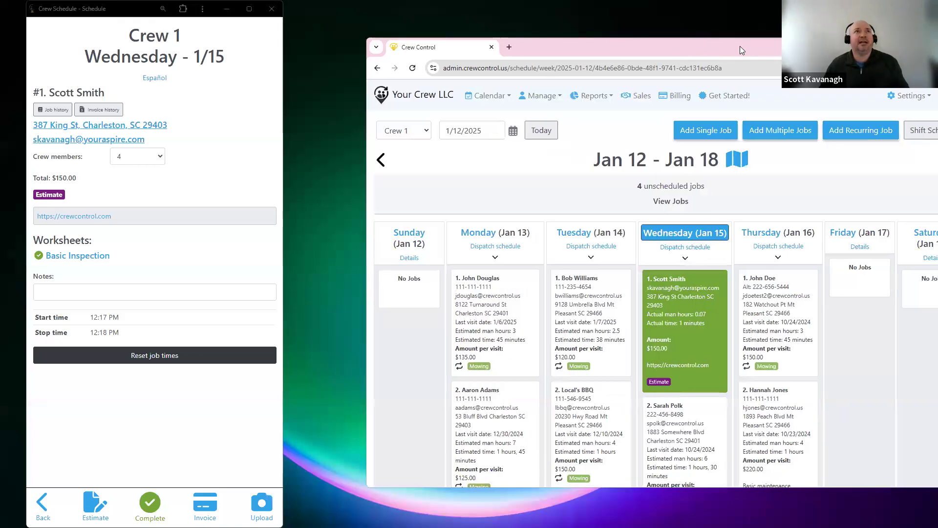
{"action": "double_click", "coordinate": [648, 47]}
{"action": "left_click", "coordinate": [513, 243]}
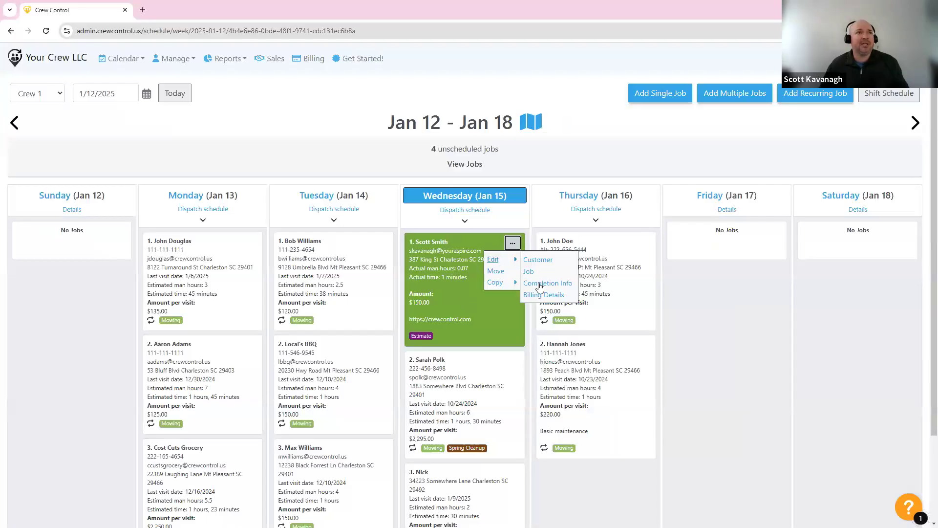
{"action": "left_click", "coordinate": [493, 259]}
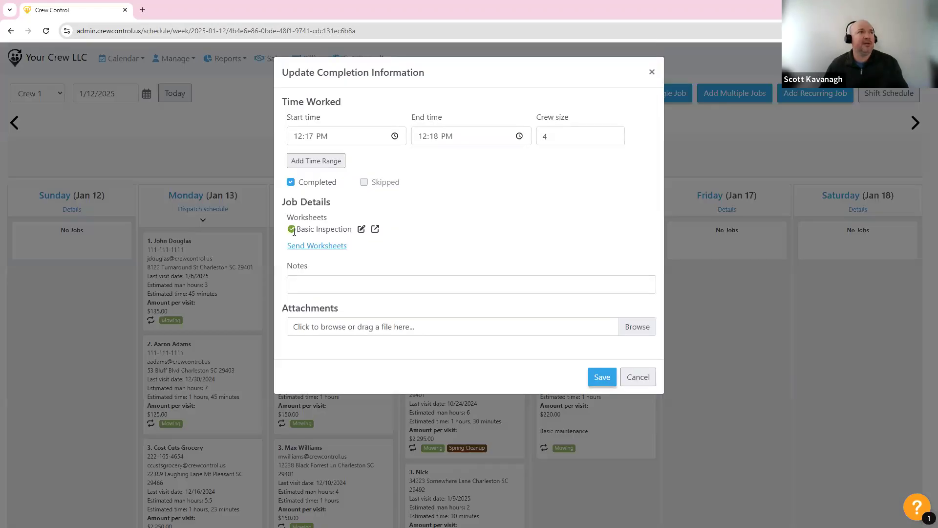
Review the completed Basic Inspection worksheet and its email sending form, cancelling both without saving or sending
{"action": "left_click", "coordinate": [361, 231]}
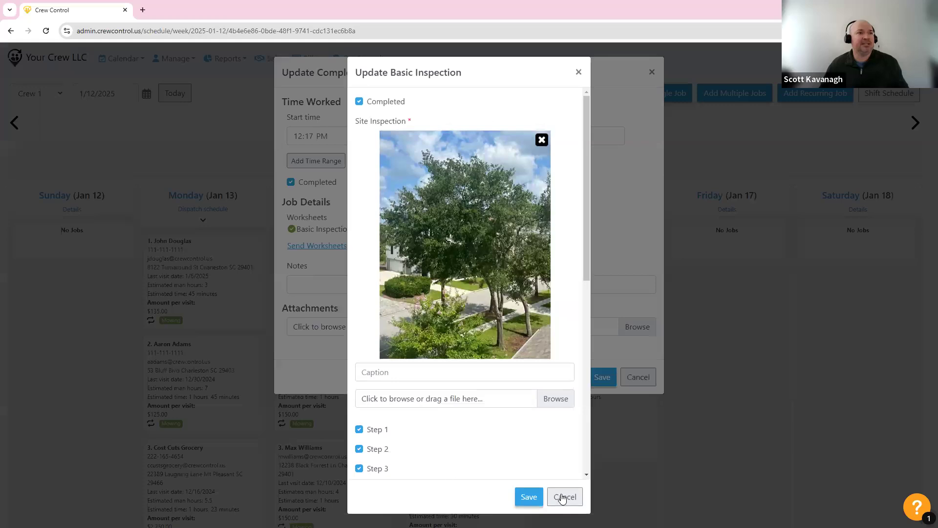
{"action": "left_click", "coordinate": [564, 496]}
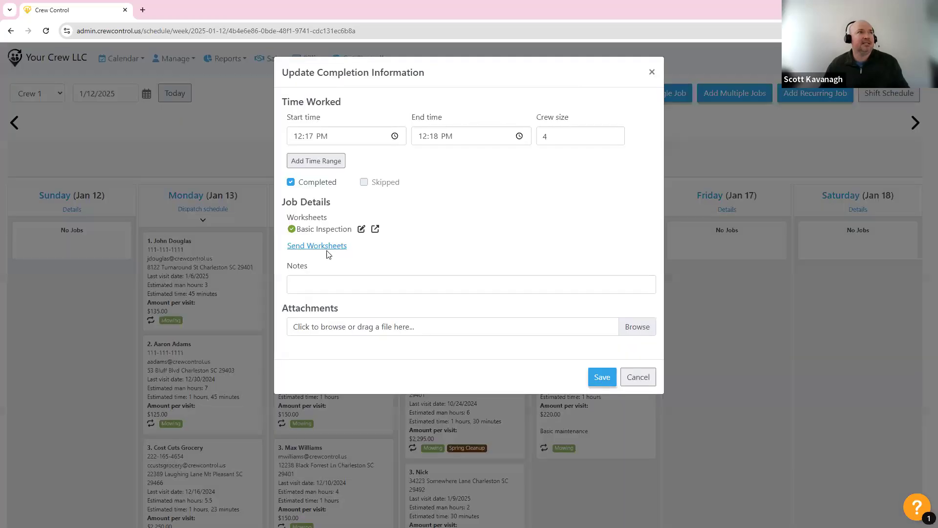
{"action": "left_click", "coordinate": [326, 249]}
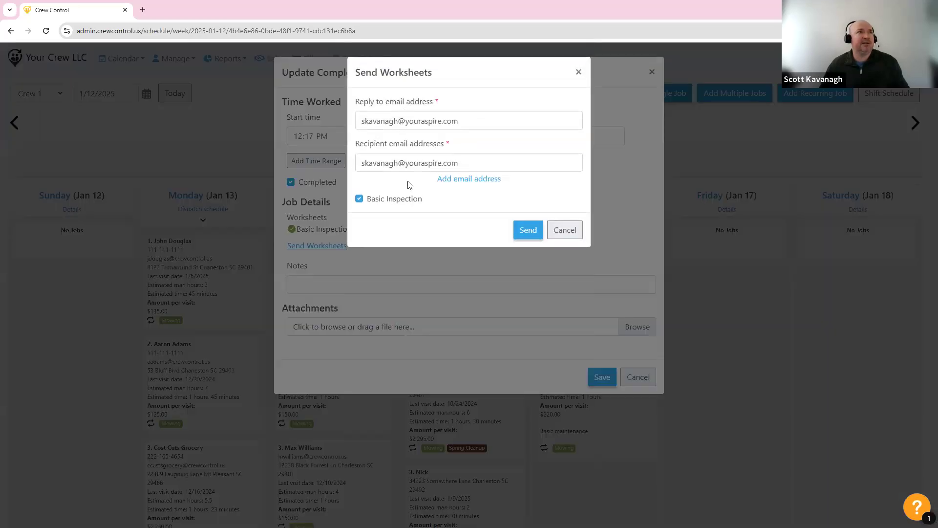
{"action": "left_click", "coordinate": [565, 230]}
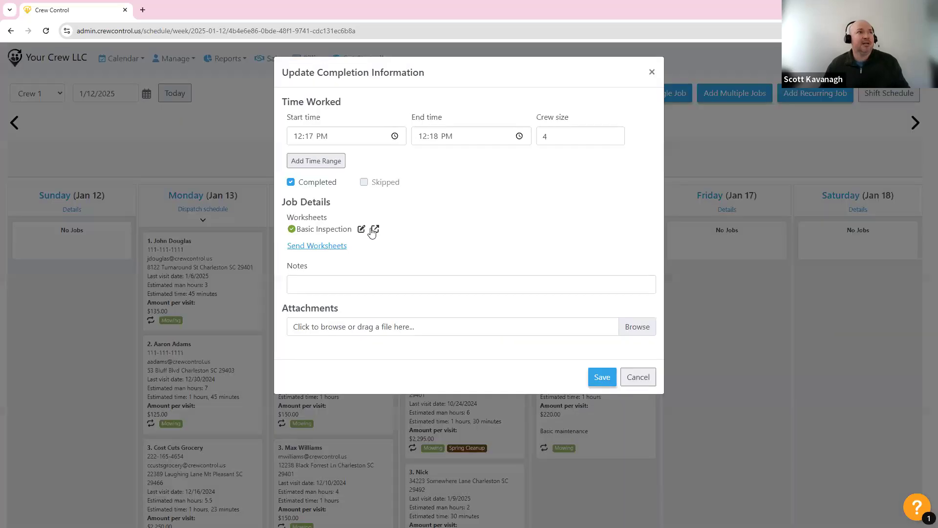
Examine the customer-facing Basic Inspection page from its photos to the work summary, and close it and the completion info
{"action": "left_click", "coordinate": [375, 230]}
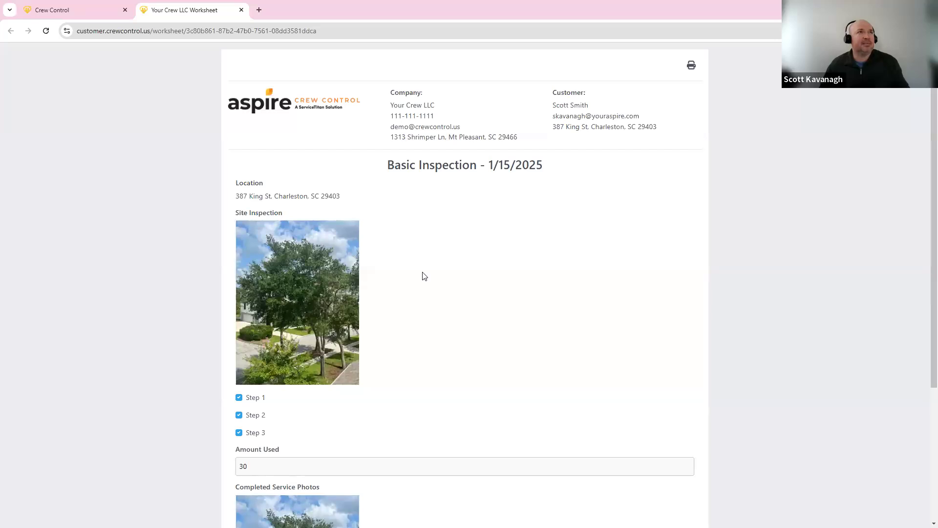
{"action": "scroll", "coordinate": [348, 233], "scroll_direction": "down", "scroll_amount": 1}
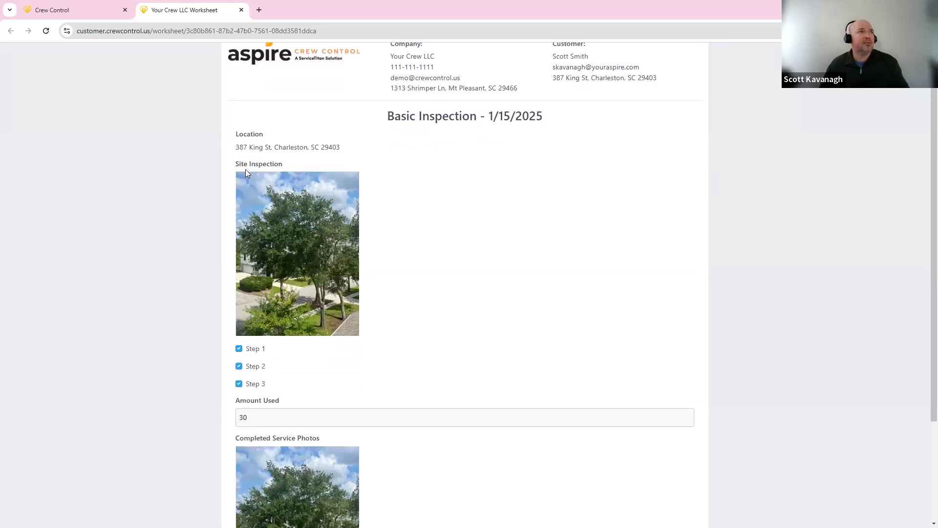
{"action": "scroll", "coordinate": [259, 191], "scroll_direction": "down", "scroll_amount": 1}
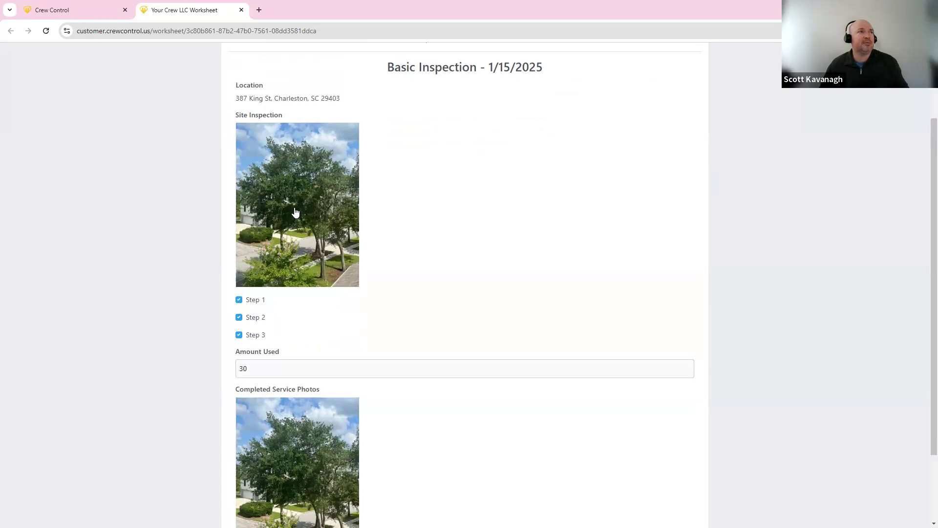
{"action": "scroll", "coordinate": [295, 212], "scroll_direction": "down", "scroll_amount": 2}
{"action": "scroll", "coordinate": [269, 122], "scroll_direction": "up", "scroll_amount": 2}
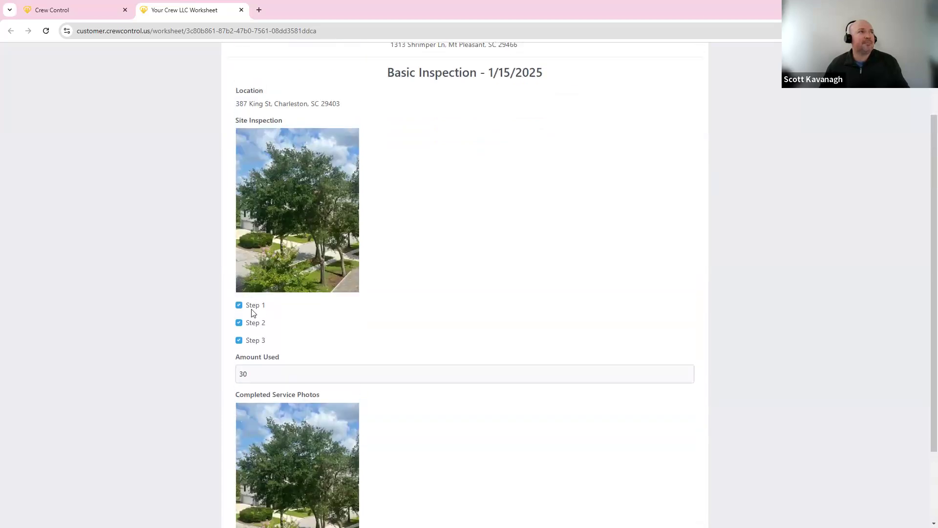
{"action": "scroll", "coordinate": [237, 369], "scroll_direction": "down", "scroll_amount": 2}
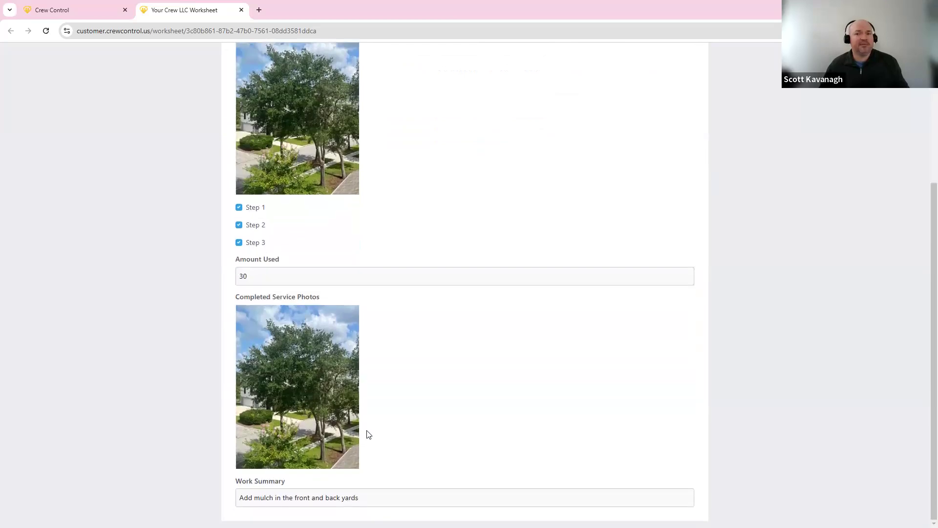
{"action": "scroll", "coordinate": [391, 403], "scroll_direction": "up", "scroll_amount": 4}
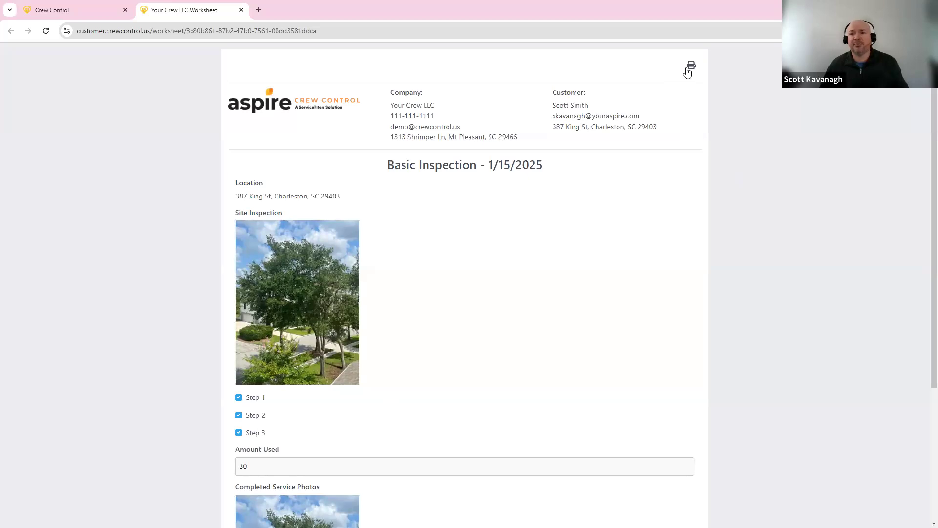
{"action": "left_click", "coordinate": [242, 10]}
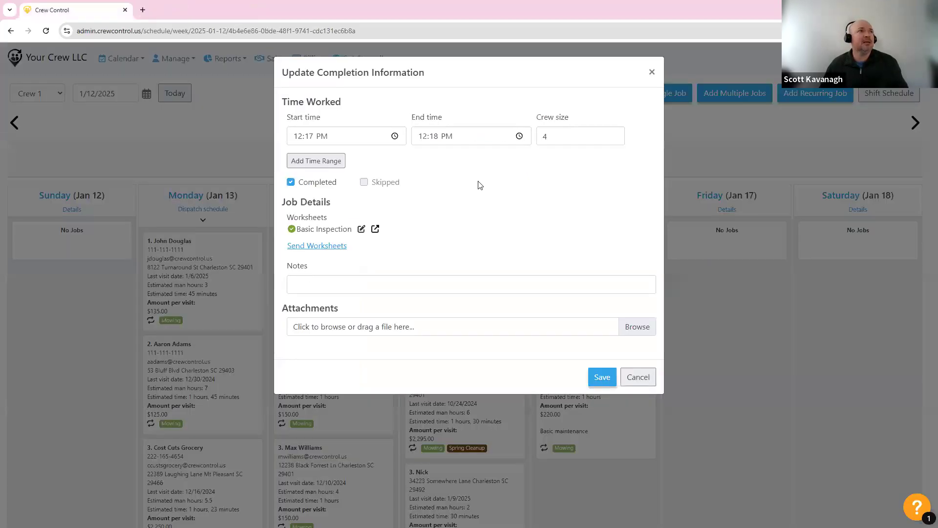
{"action": "left_click", "coordinate": [652, 72]}
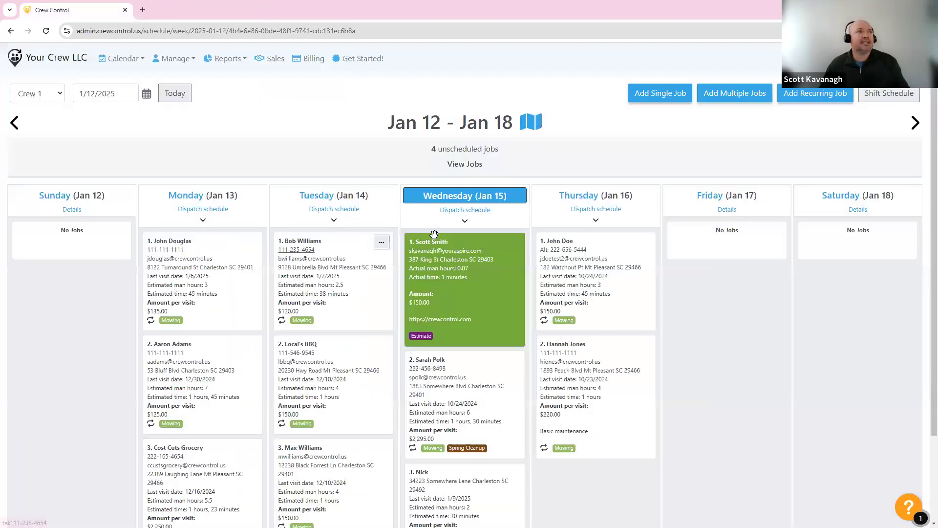
Open the customer's history from Wednesday's first job, view the worksheets of the 1/15/2025 visit, and close them
{"action": "left_click", "coordinate": [454, 254]}
{"action": "left_click", "coordinate": [446, 259]}
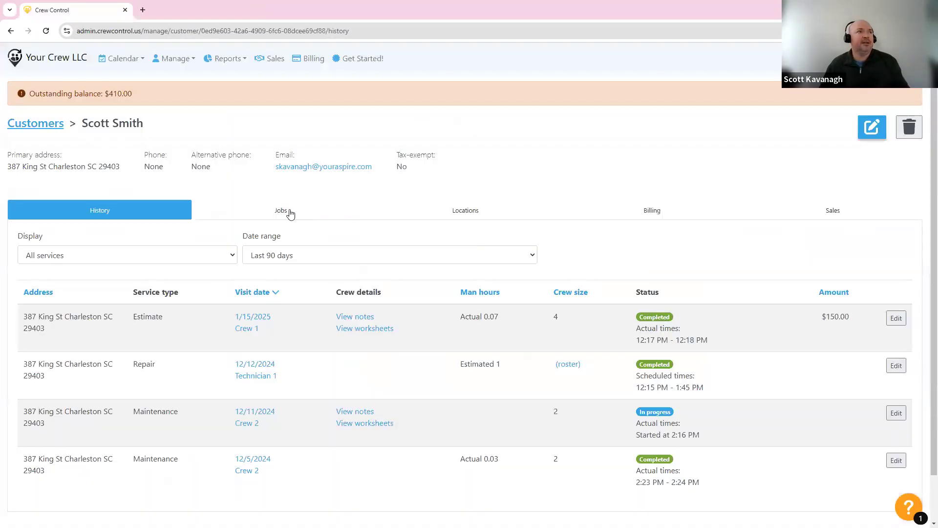
{"action": "left_click", "coordinate": [358, 329]}
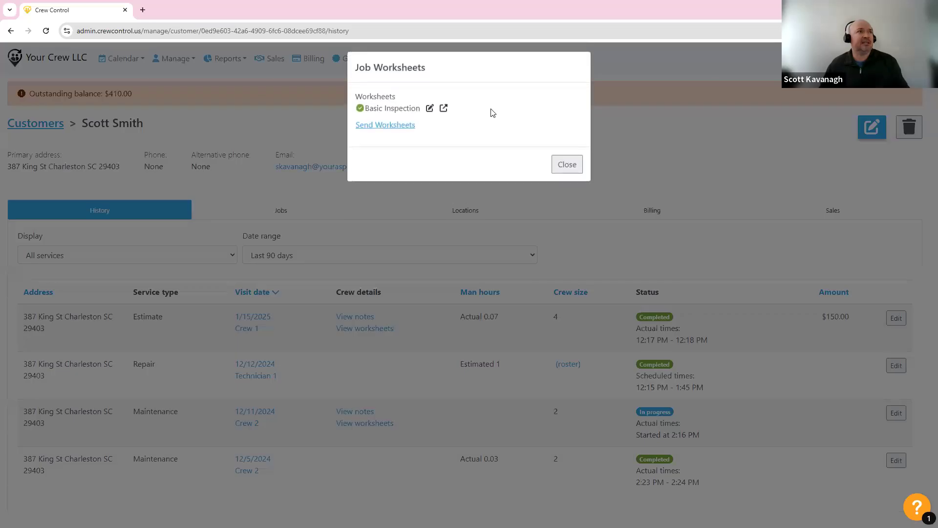
{"action": "left_click", "coordinate": [567, 170]}
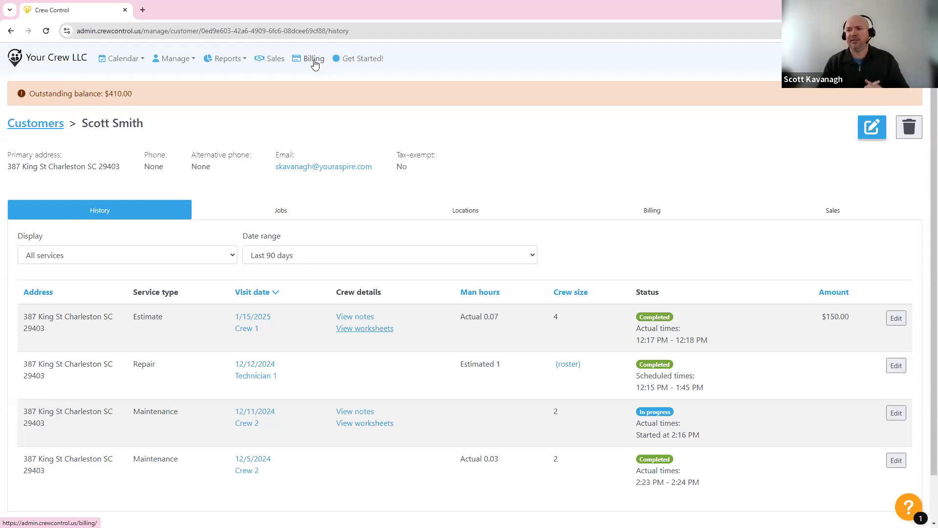
Return to the weekly calendar, and search billing's work that is not yet invoiced for "sc"
{"action": "left_click", "coordinate": [114, 73]}
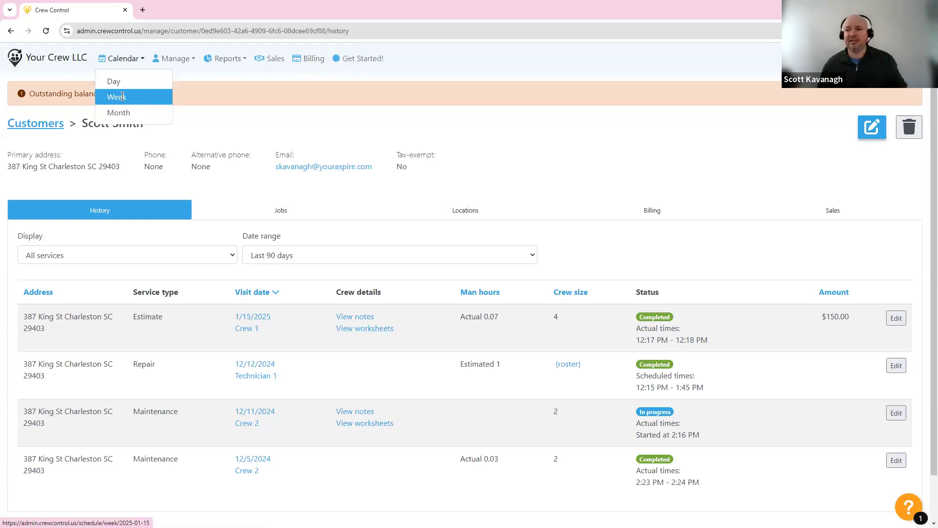
{"action": "left_click", "coordinate": [122, 96]}
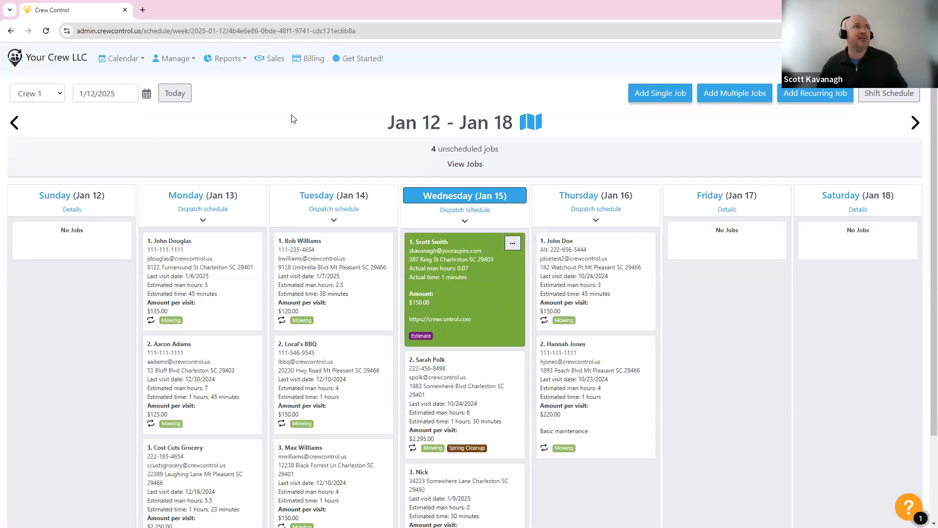
{"action": "left_click", "coordinate": [313, 58]}
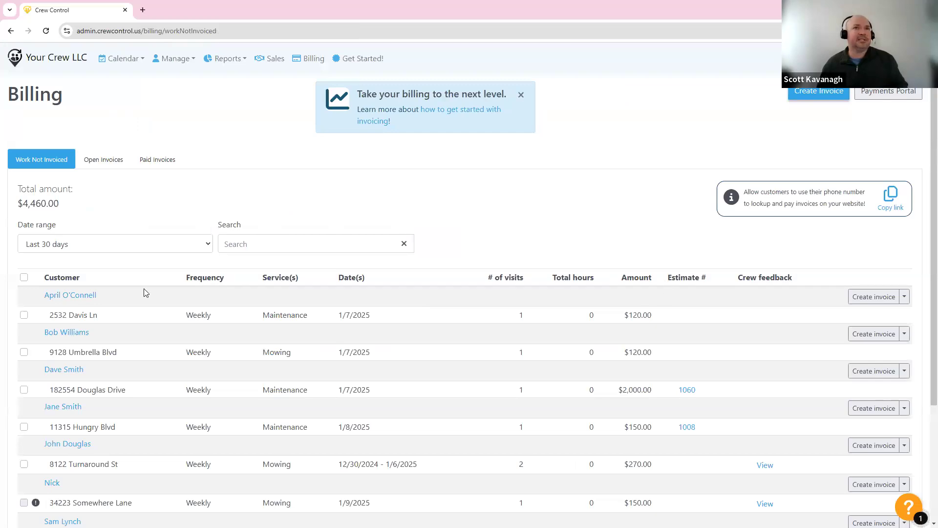
{"action": "left_click", "coordinate": [331, 246]}
{"action": "type", "text": "sc"}
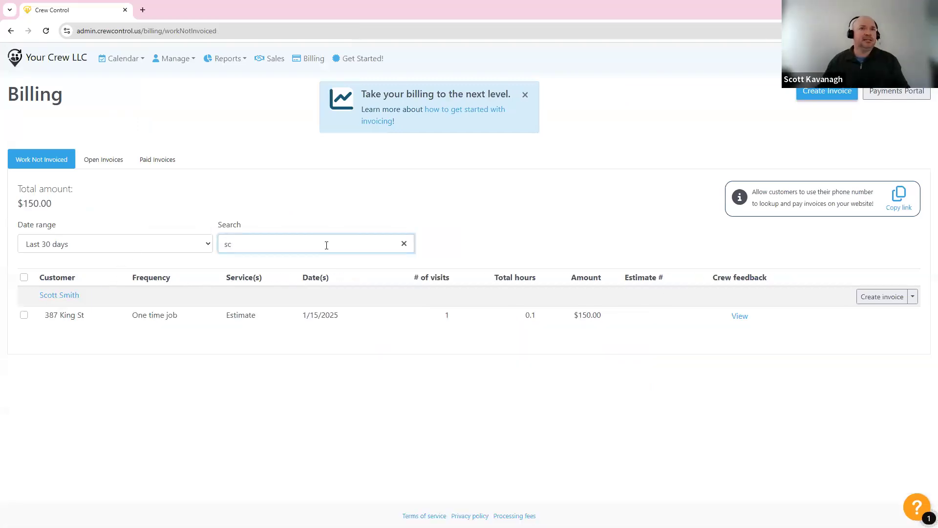
Start an invoice for the customer's 1/15/2025 estimate visit and include the Basic Inspection service report
{"action": "left_click", "coordinate": [880, 297]}
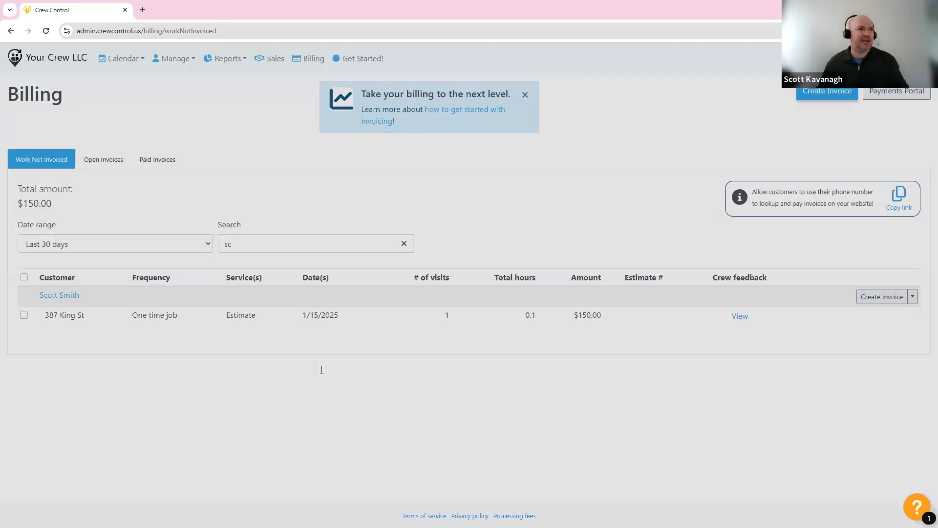
{"action": "scroll", "coordinate": [359, 346], "scroll_direction": "down", "scroll_amount": 2}
{"action": "scroll", "coordinate": [359, 345], "scroll_direction": "down", "scroll_amount": 8}
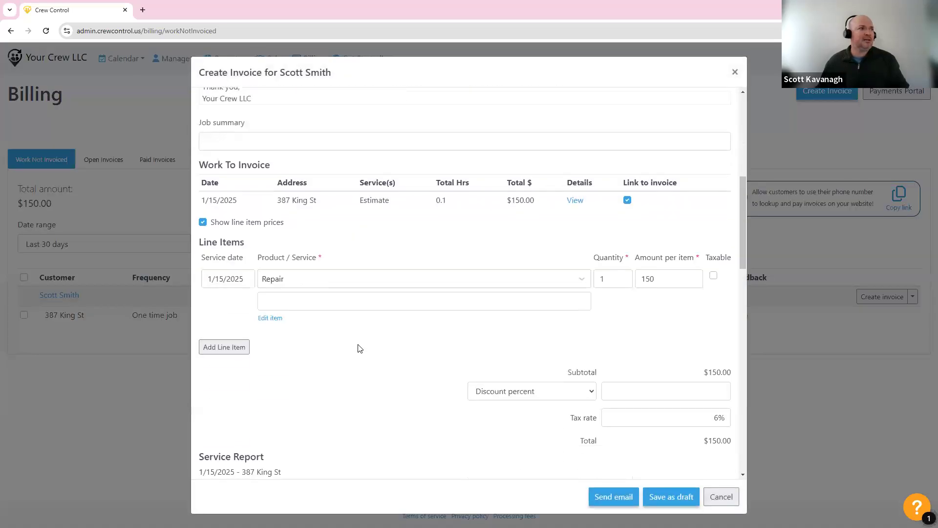
{"action": "scroll", "coordinate": [362, 346], "scroll_direction": "down", "scroll_amount": 1}
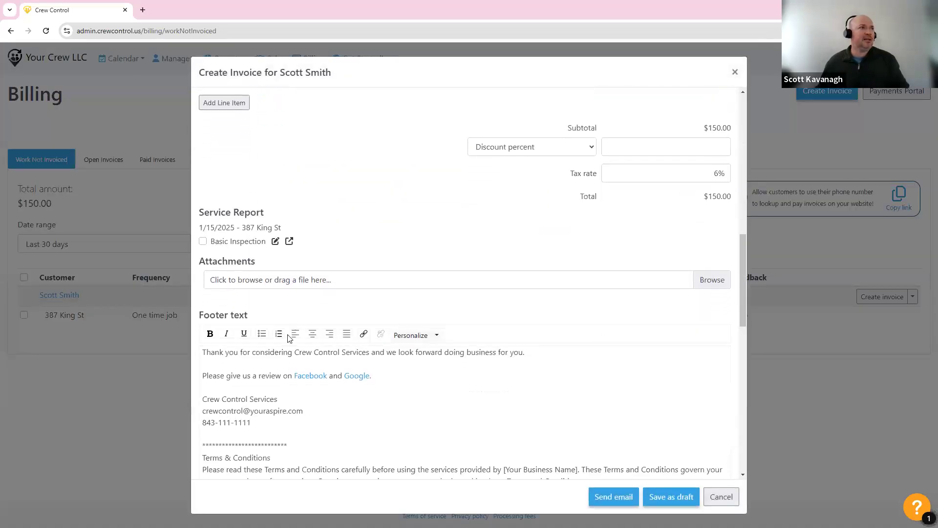
{"action": "left_click", "coordinate": [202, 242]}
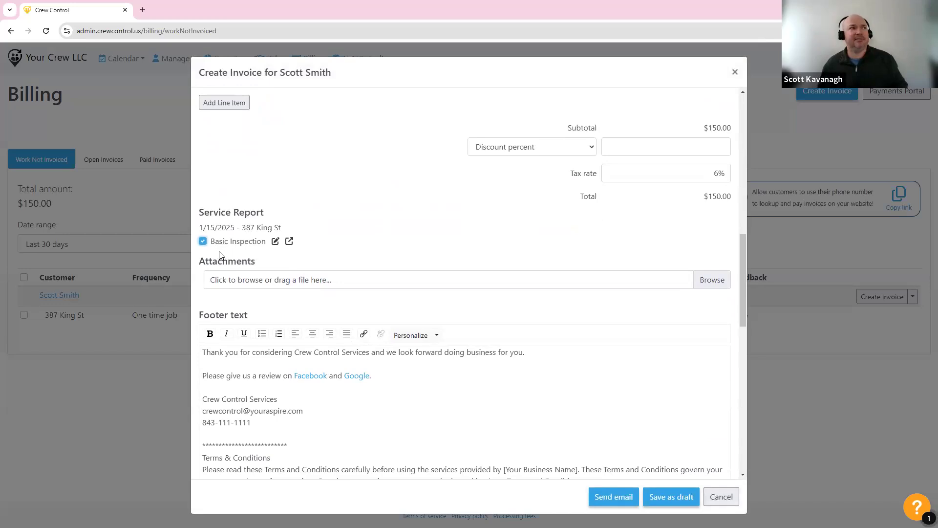
Review the Basic Inspection worksheet's photos, steps and work summary from the invoice form, and cancel it without saving
{"action": "left_click", "coordinate": [276, 242]}
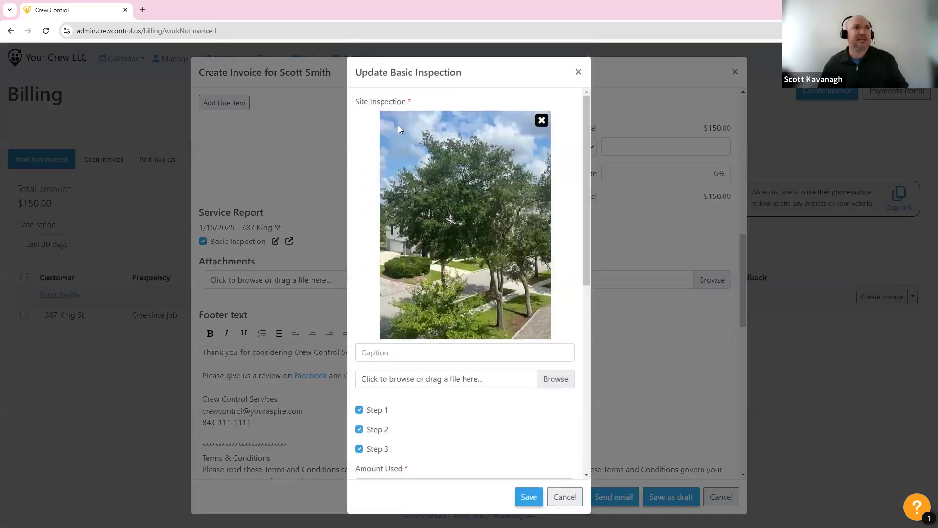
{"action": "scroll", "coordinate": [477, 421], "scroll_direction": "down", "scroll_amount": 8}
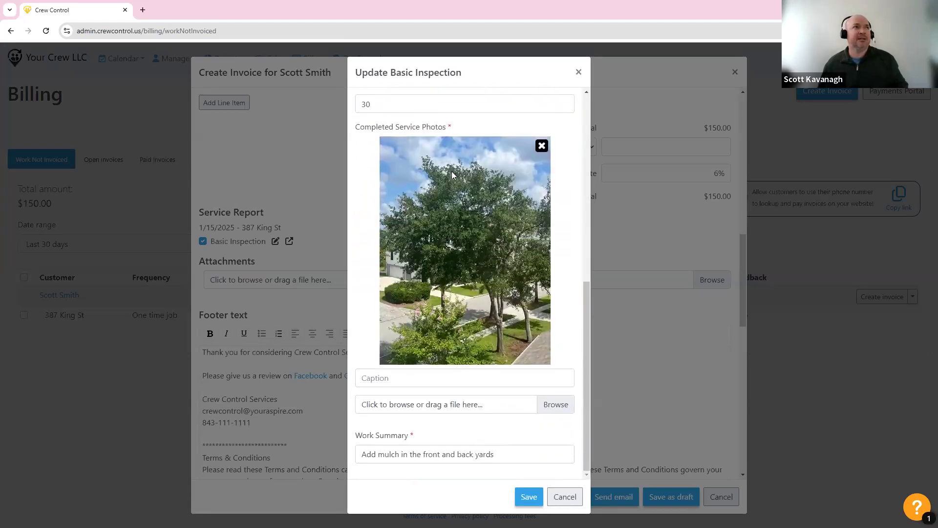
{"action": "scroll", "coordinate": [451, 174], "scroll_direction": "up", "scroll_amount": 6}
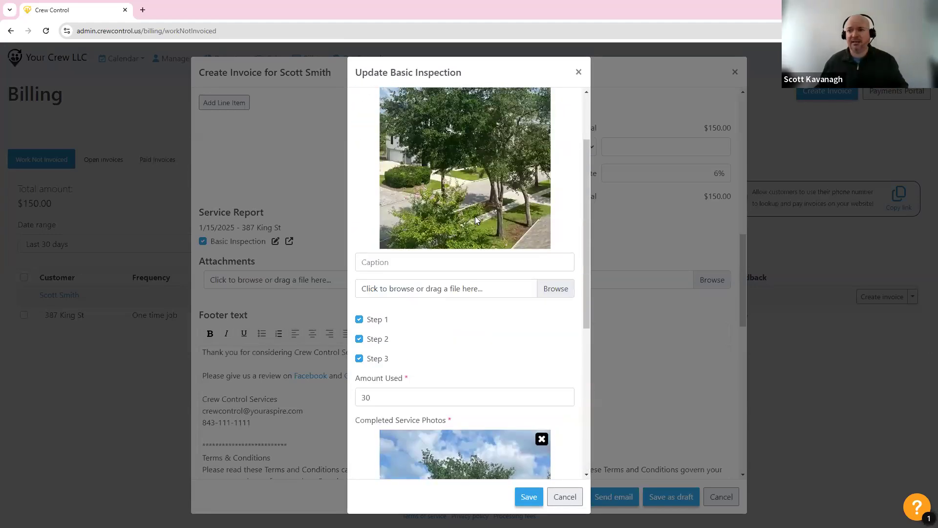
{"action": "scroll", "coordinate": [467, 252], "scroll_direction": "down", "scroll_amount": 3}
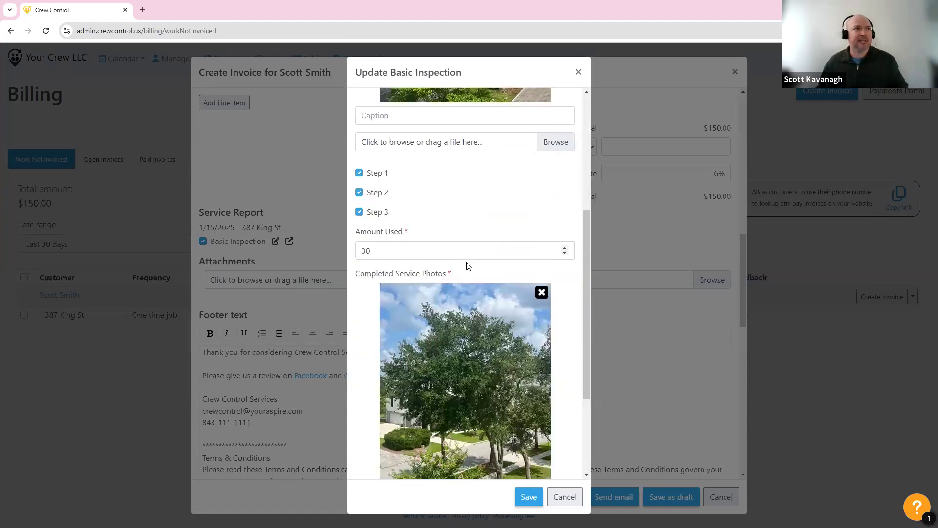
{"action": "scroll", "coordinate": [468, 265], "scroll_direction": "down", "scroll_amount": 3}
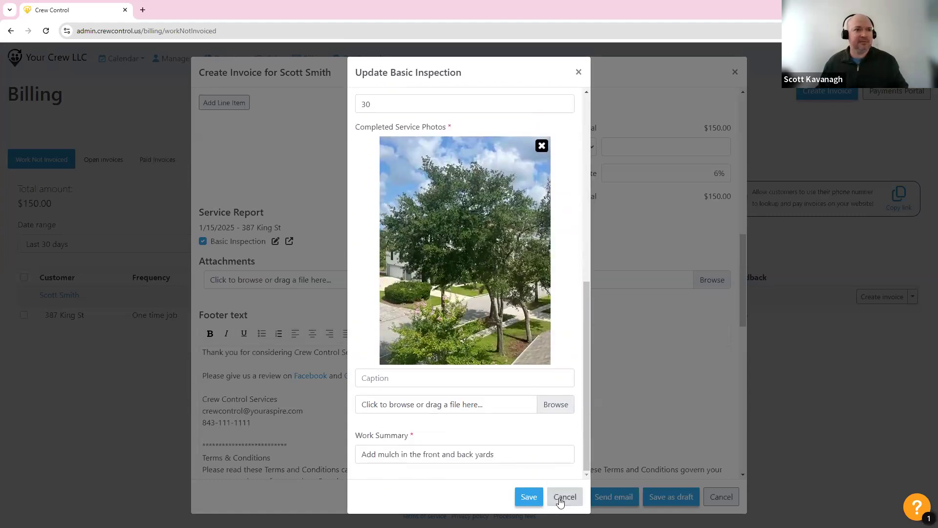
{"action": "left_click", "coordinate": [560, 499]}
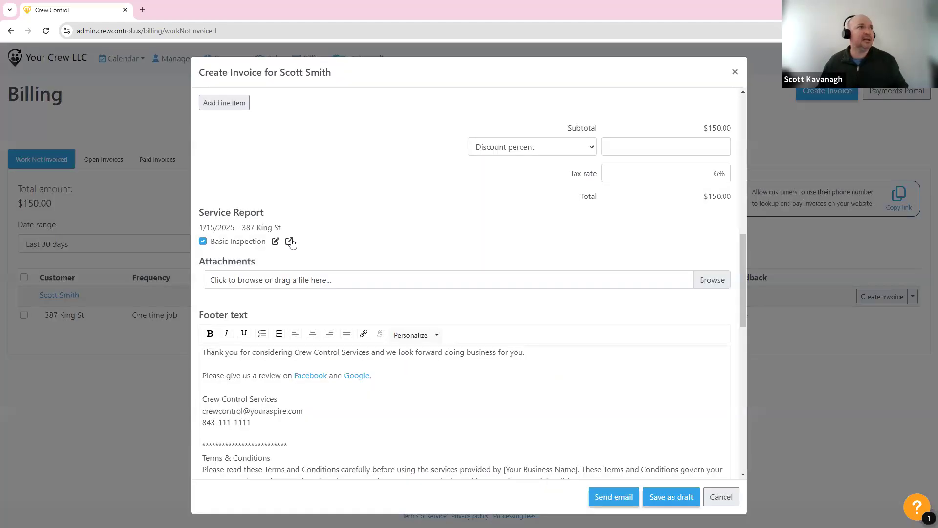
Preview the customer-facing Basic Inspection page, close it, and look over the invoice form from payment options to footer text
{"action": "left_click", "coordinate": [290, 241]}
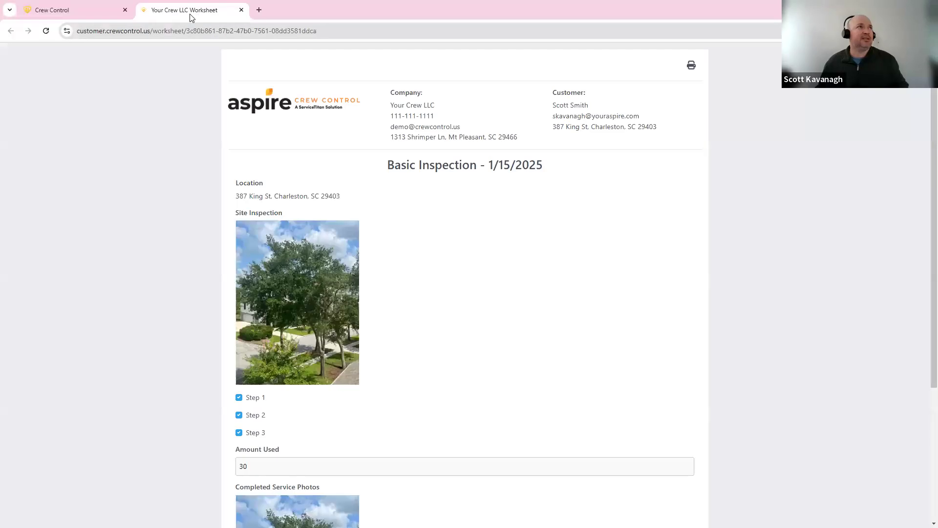
{"action": "left_click", "coordinate": [240, 12]}
{"action": "scroll", "coordinate": [330, 298], "scroll_direction": "up", "scroll_amount": 10}
{"action": "scroll", "coordinate": [436, 379], "scroll_direction": "down", "scroll_amount": 2}
{"action": "scroll", "coordinate": [445, 344], "scroll_direction": "up", "scroll_amount": 5}
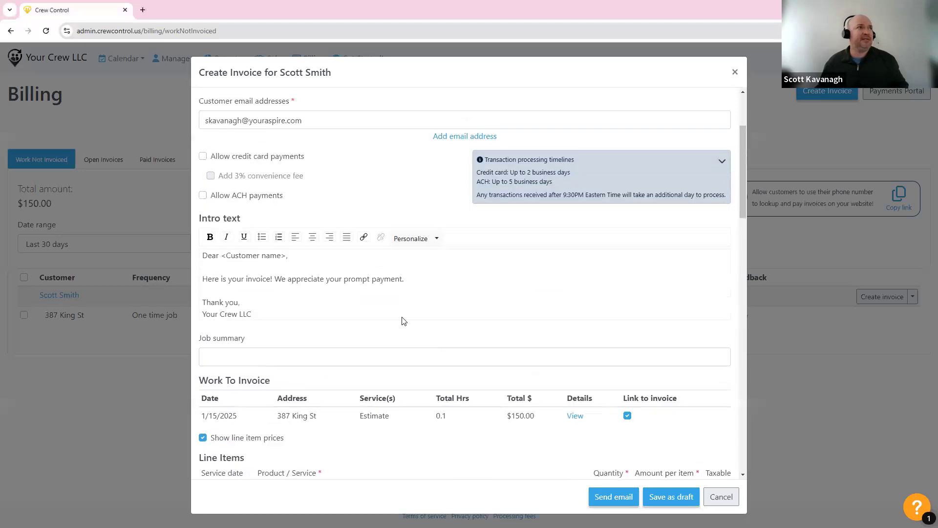
{"action": "scroll", "coordinate": [227, 193], "scroll_direction": "down", "scroll_amount": 1}
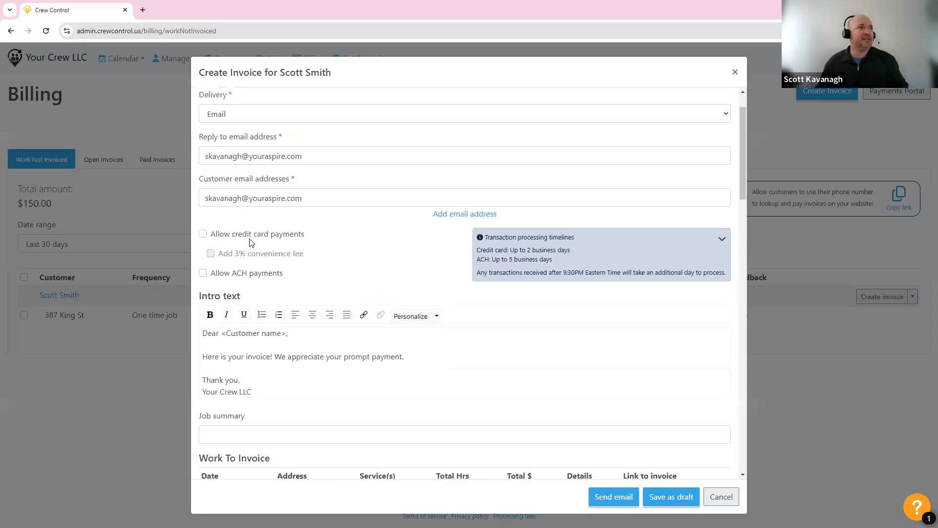
{"action": "scroll", "coordinate": [476, 344], "scroll_direction": "down", "scroll_amount": 12}
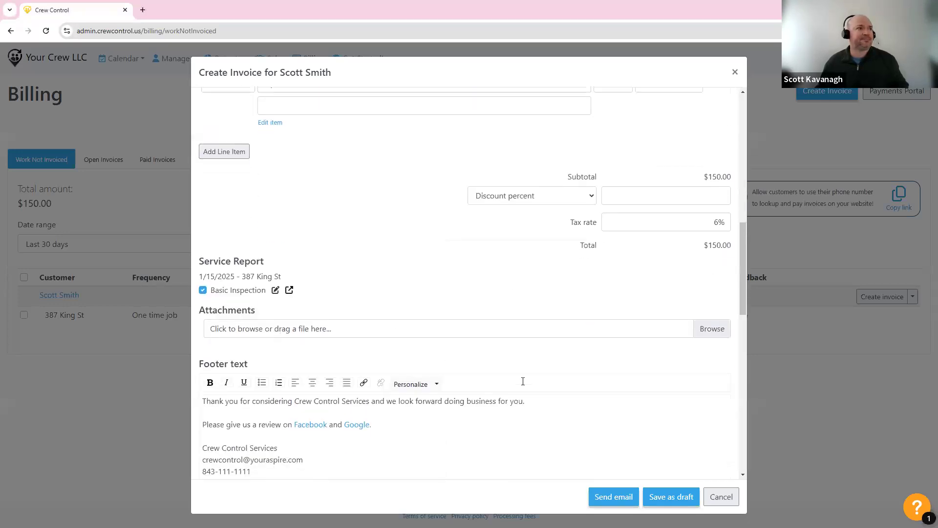
{"action": "scroll", "coordinate": [537, 404], "scroll_direction": "down", "scroll_amount": 7}
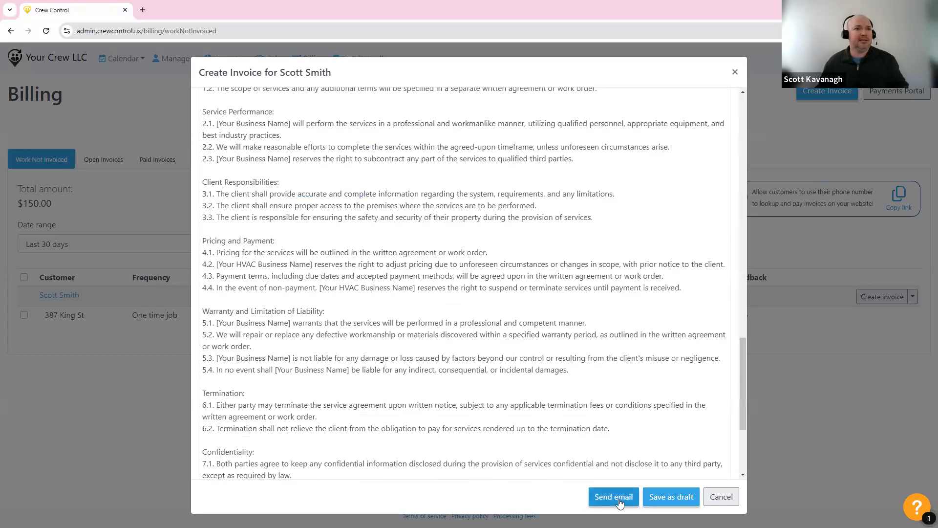
Allow credit card and ACH payments on the invoice and send it by email
{"action": "left_click", "coordinate": [615, 499]}
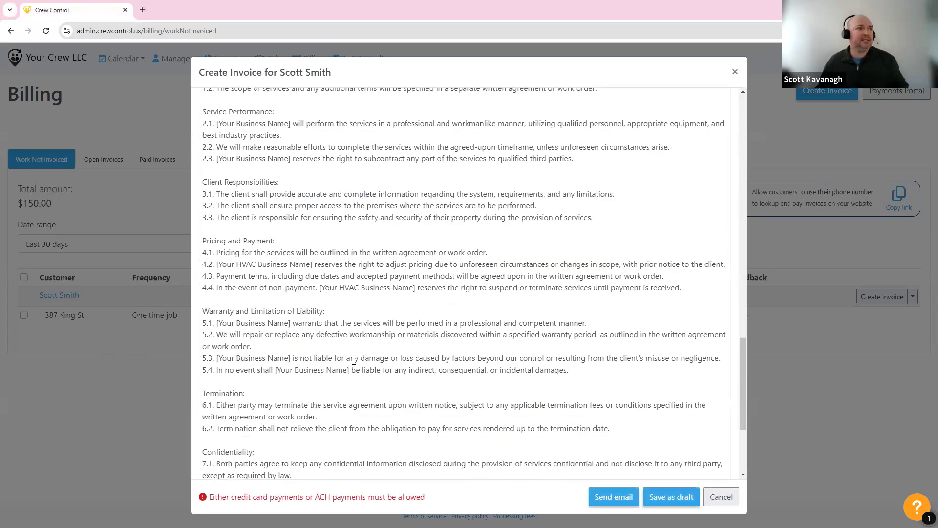
{"action": "scroll", "coordinate": [340, 330], "scroll_direction": "up", "scroll_amount": 20}
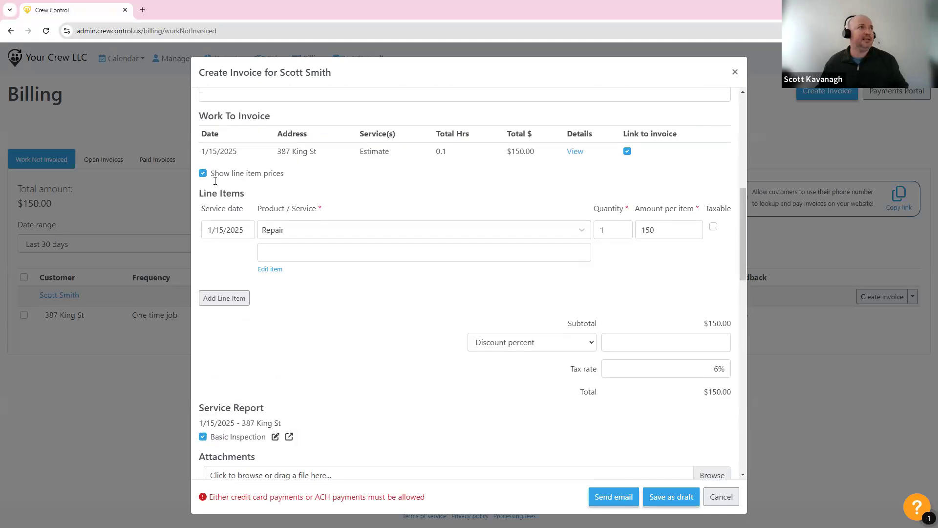
{"action": "scroll", "coordinate": [227, 202], "scroll_direction": "up", "scroll_amount": 3}
{"action": "left_click", "coordinate": [238, 233]}
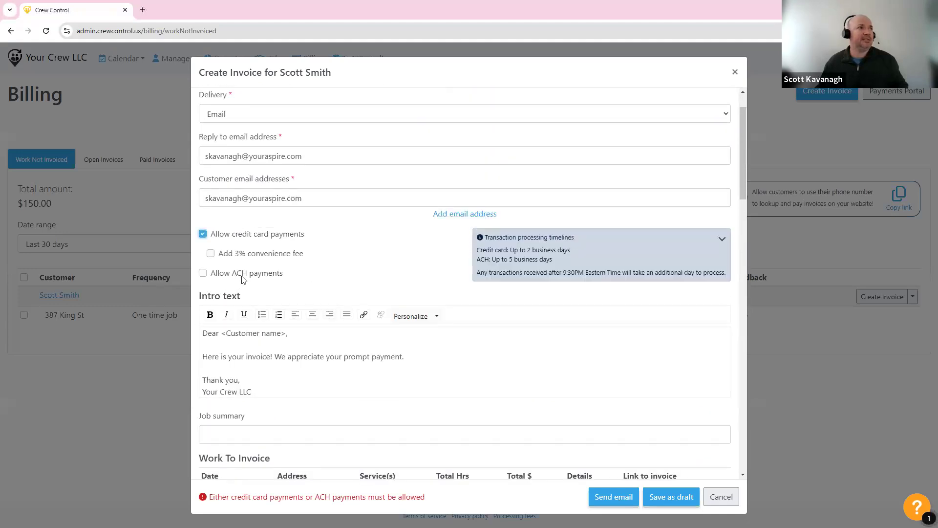
{"action": "left_click", "coordinate": [242, 275]}
{"action": "left_click", "coordinate": [590, 490]}
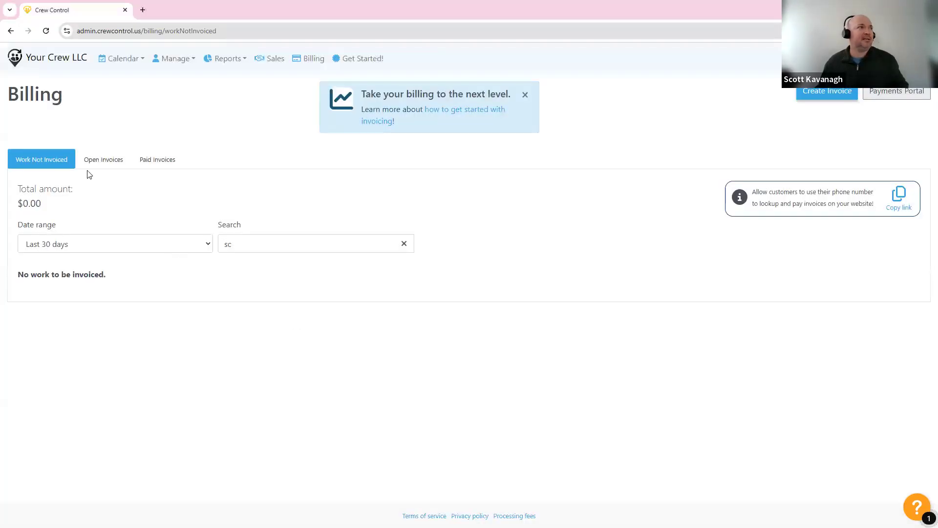
Search the open invoices for "s" and open the customer-facing view of the 01/15/2025 invoice
{"action": "left_click", "coordinate": [103, 159]}
{"action": "left_click", "coordinate": [267, 243]}
{"action": "type", "text": "s"}
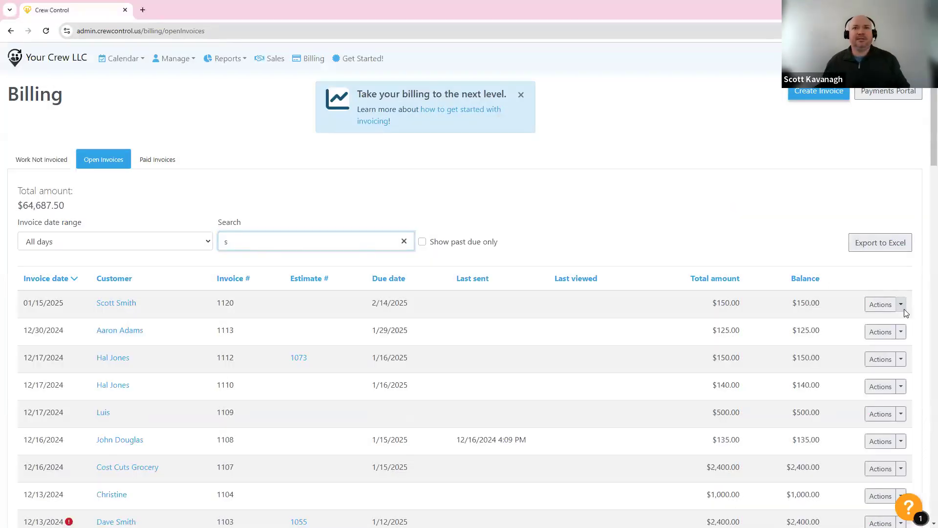
{"action": "left_click", "coordinate": [901, 305]}
{"action": "left_click", "coordinate": [870, 372]}
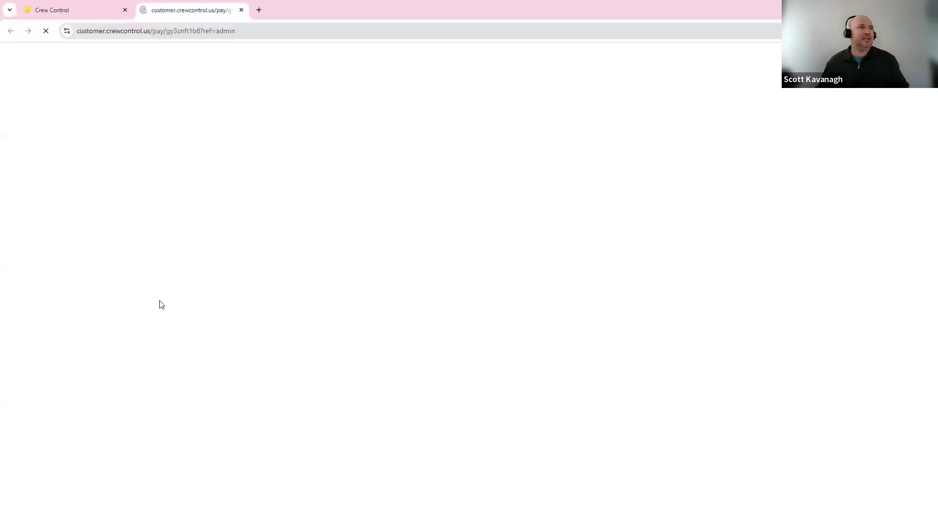
View the Basic Inspection worksheet linked in the invoice's service report, and return to the invoice page
{"action": "scroll", "coordinate": [246, 288], "scroll_direction": "down", "scroll_amount": 7}
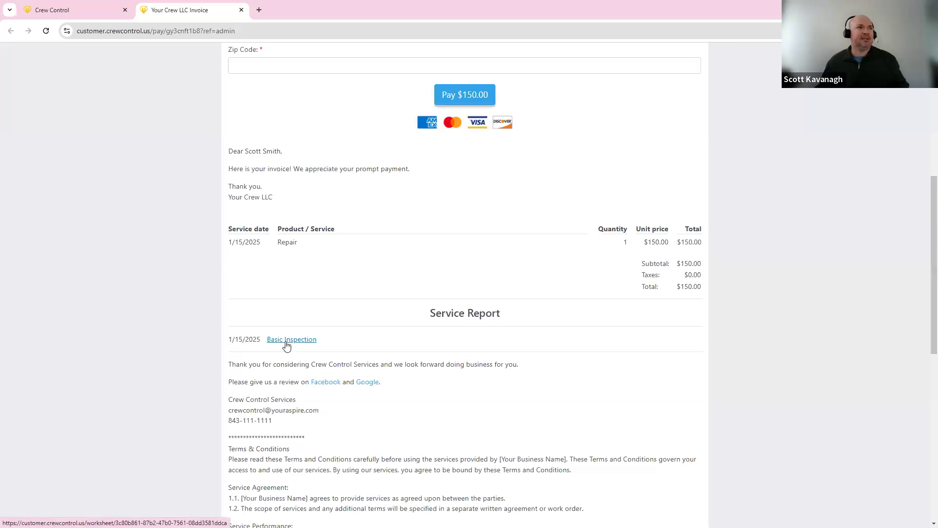
{"action": "left_click", "coordinate": [286, 340]}
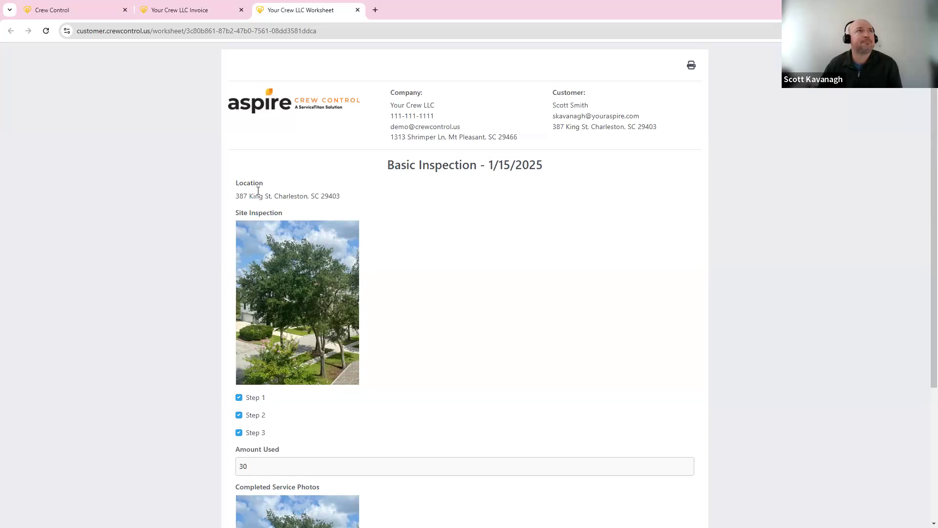
{"action": "left_click", "coordinate": [181, 11]}
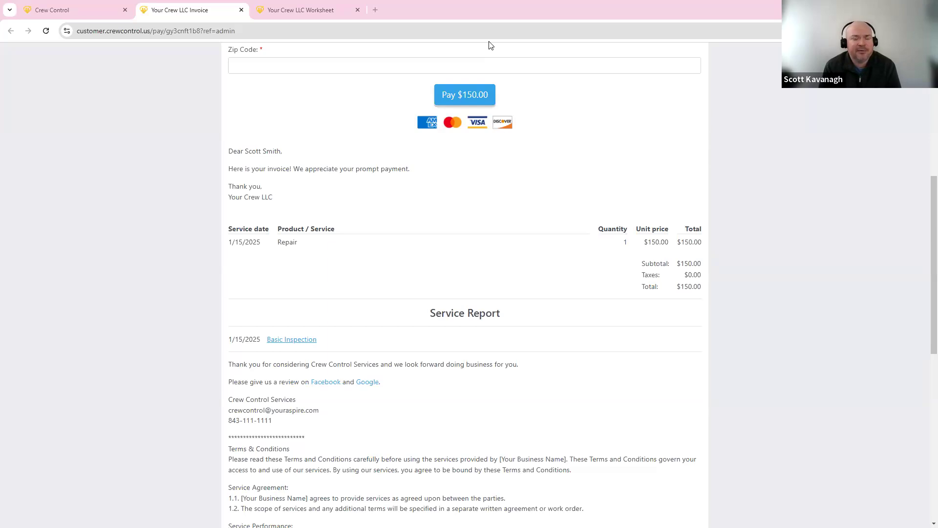
Go to the admin site's sales board, view the customer-facing proposal of estimate 1047, and close it
{"action": "left_click", "coordinate": [77, 11]}
{"action": "left_click", "coordinate": [273, 59]}
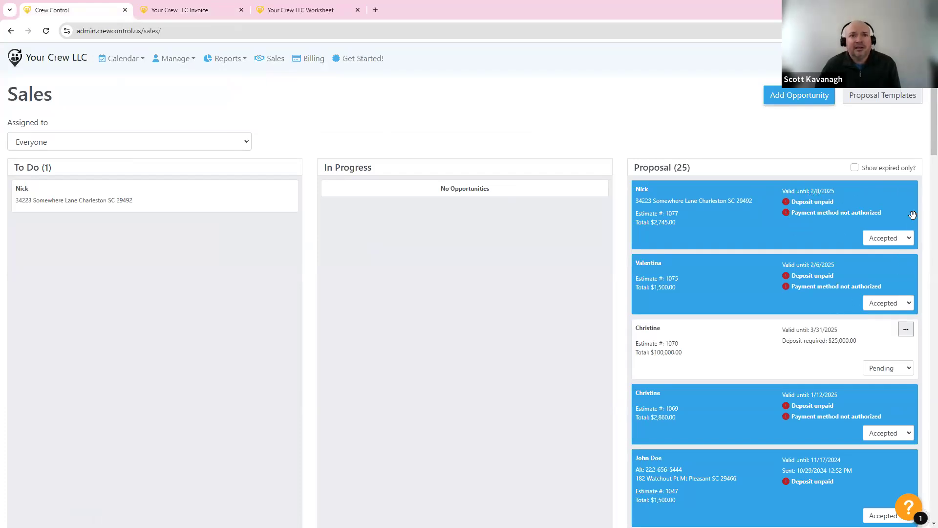
{"action": "scroll", "coordinate": [801, 434], "scroll_direction": "down", "scroll_amount": 2}
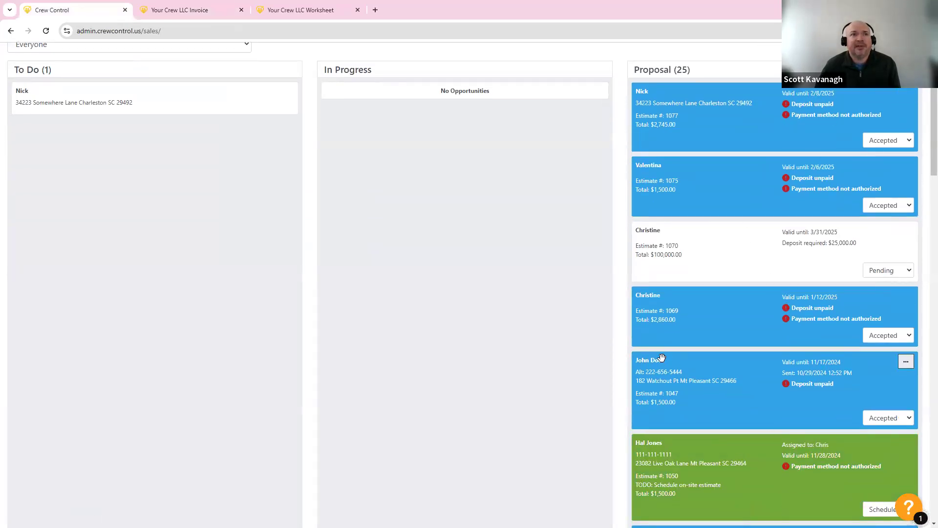
{"action": "left_click", "coordinate": [906, 362]}
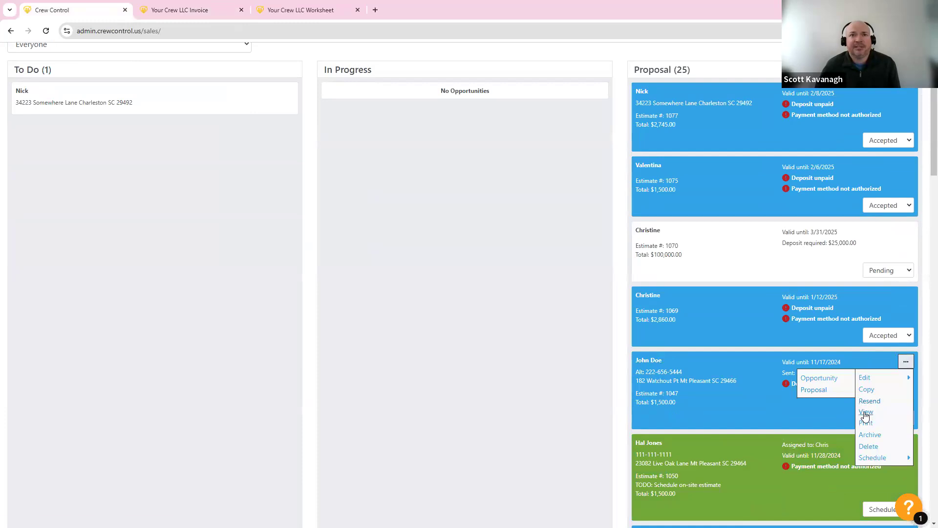
{"action": "left_click", "coordinate": [866, 412]}
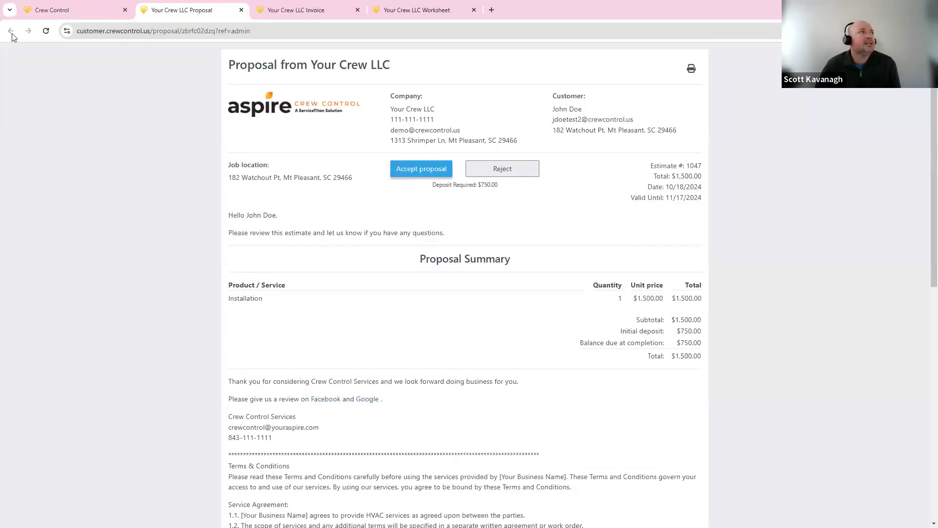
{"action": "left_click", "coordinate": [242, 10]}
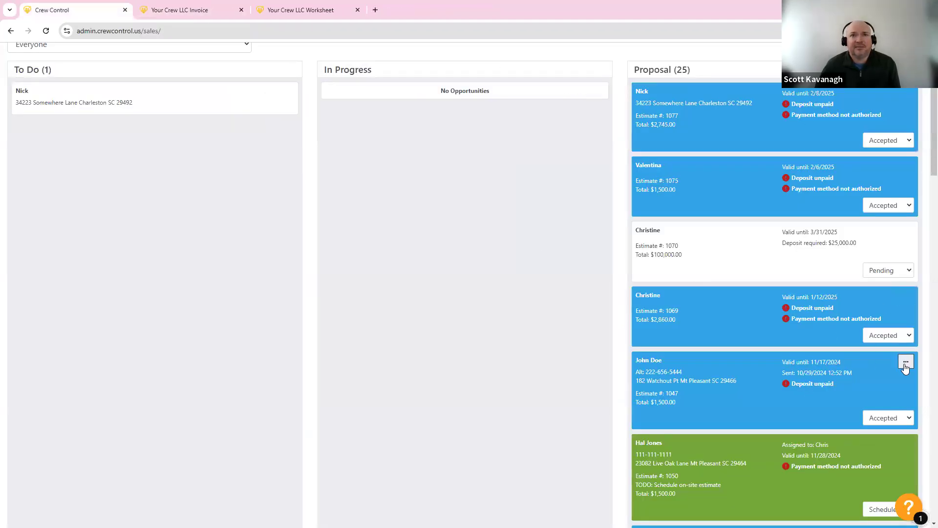
Set the valid-until date of the proposal for estimate 1047 to 2/28/2025 and save it
{"action": "left_click", "coordinate": [906, 361]}
{"action": "mouse_move", "coordinate": [888, 381]}
{"action": "left_click", "coordinate": [825, 394]}
{"action": "left_click", "coordinate": [545, 123]}
{"action": "double_click", "coordinate": [581, 143]}
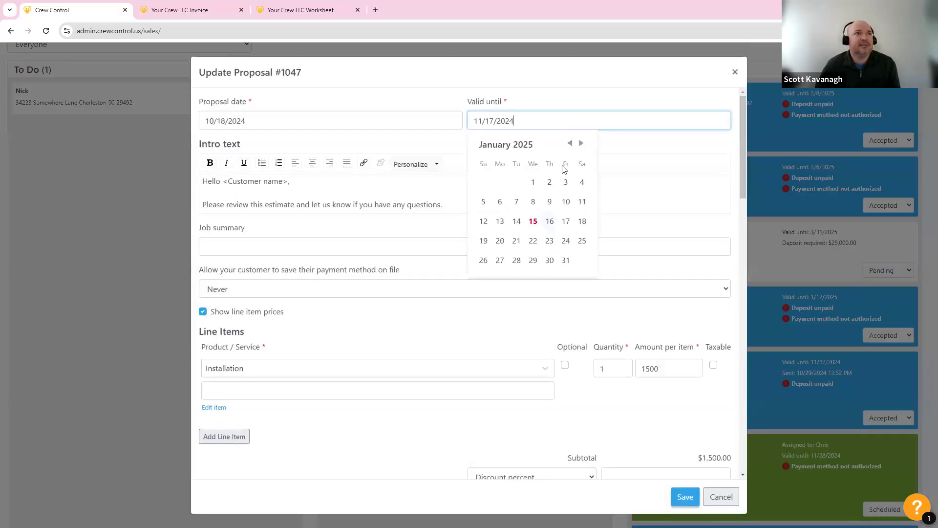
{"action": "left_click", "coordinate": [583, 143]}
{"action": "left_click", "coordinate": [565, 260]}
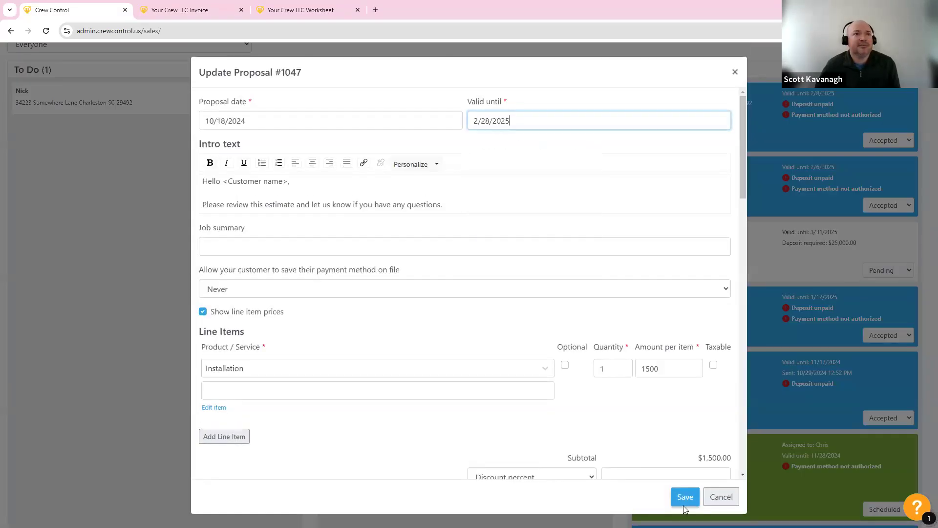
{"action": "left_click", "coordinate": [685, 497]}
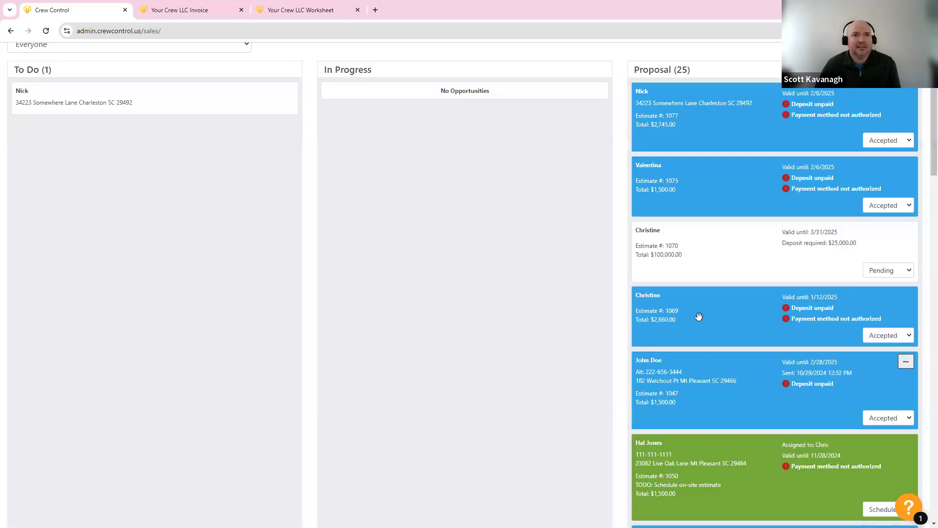
Open the customer-facing proposal of estimate 1047, accept it, and look over the deposit payment form
{"action": "left_click", "coordinate": [906, 361]}
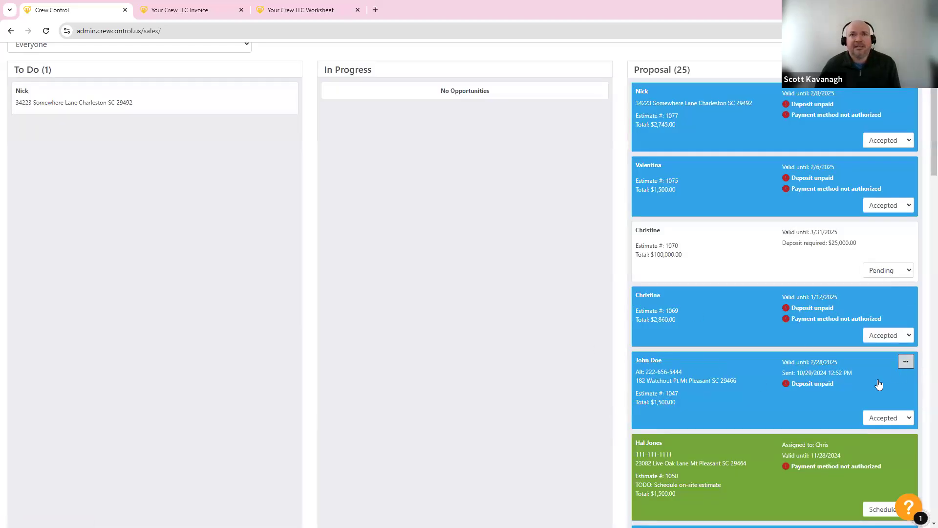
{"action": "left_click", "coordinate": [871, 413]}
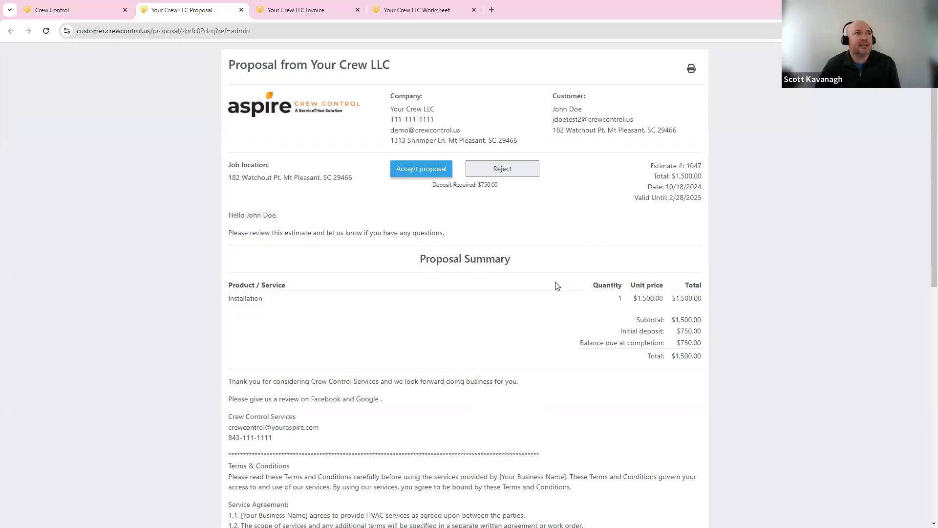
{"action": "left_click", "coordinate": [410, 179]}
{"action": "left_click", "coordinate": [462, 169]}
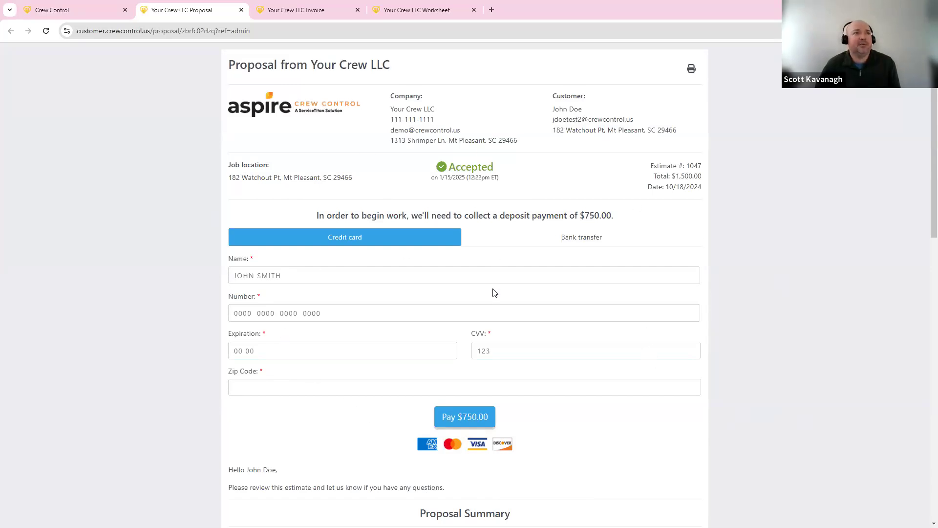
{"action": "scroll", "coordinate": [491, 295], "scroll_direction": "down", "scroll_amount": 2}
{"action": "scroll", "coordinate": [489, 317], "scroll_direction": "up", "scroll_amount": 3}
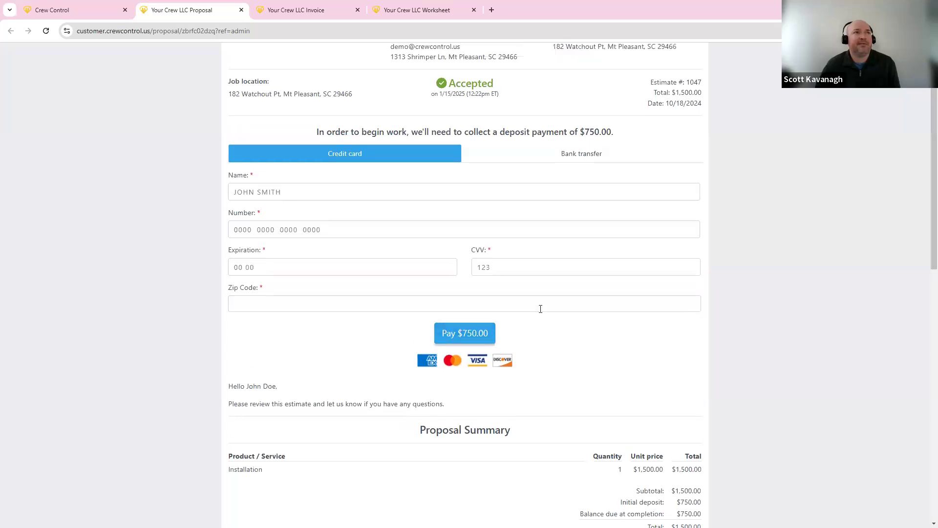
Open the admin site's list of open invoices and compare it with the deposit request on the accepted proposal
{"action": "left_click", "coordinate": [69, 11]}
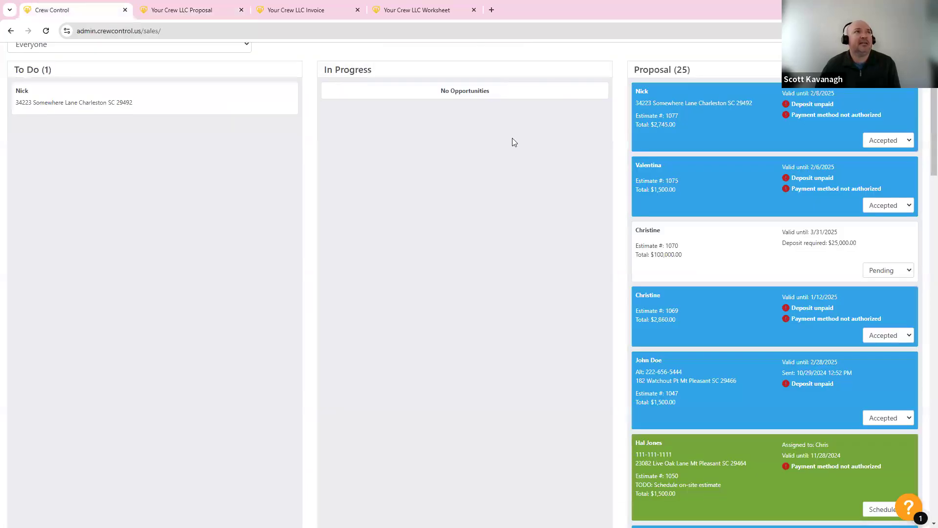
{"action": "scroll", "coordinate": [511, 142], "scroll_direction": "up", "scroll_amount": 2}
{"action": "left_click", "coordinate": [308, 58]}
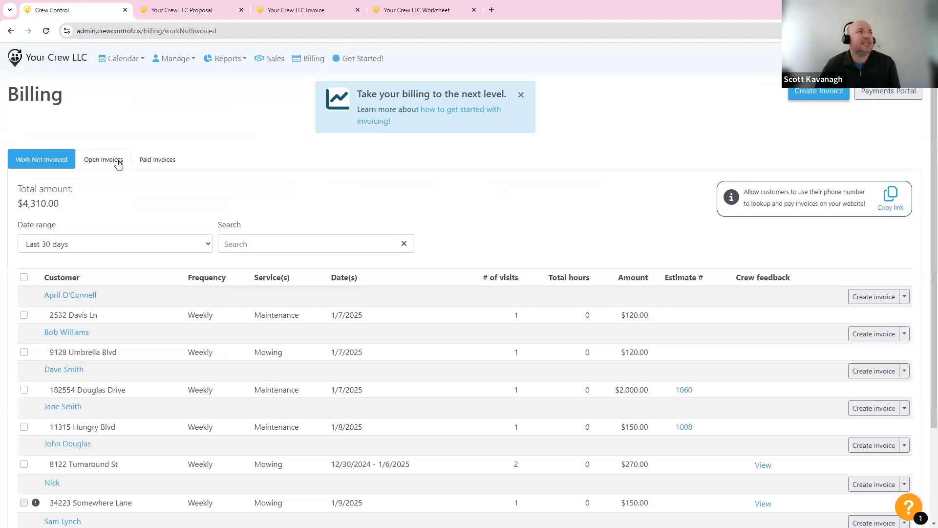
{"action": "left_click", "coordinate": [115, 160]}
{"action": "left_click", "coordinate": [196, 10]}
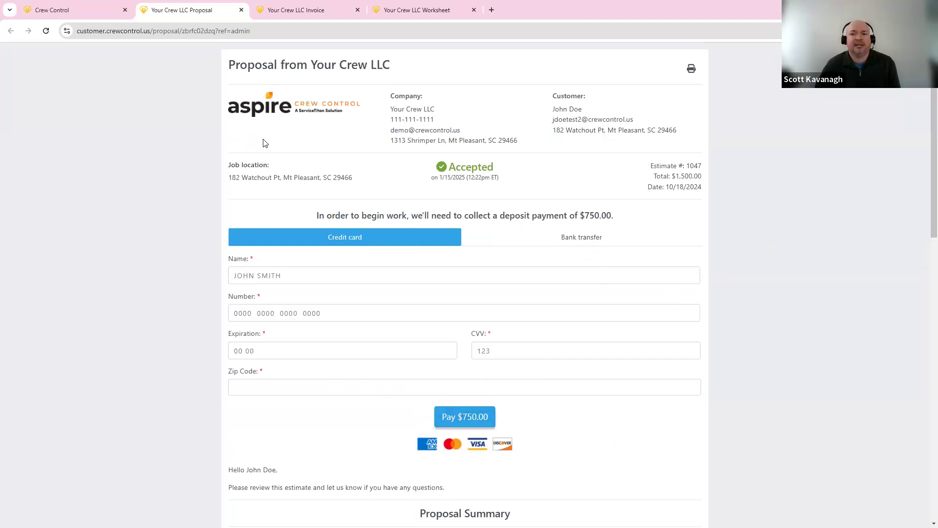
{"action": "left_click", "coordinate": [51, 10]}
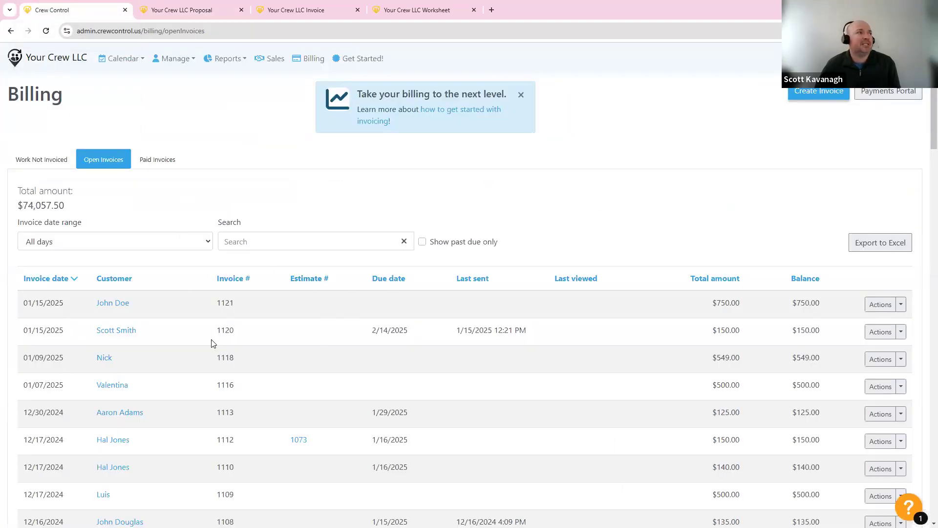
View the customer-facing page of the 01/15/2025 deposit invoice for $750.00, check its line item, and close it
{"action": "left_click", "coordinate": [900, 304]}
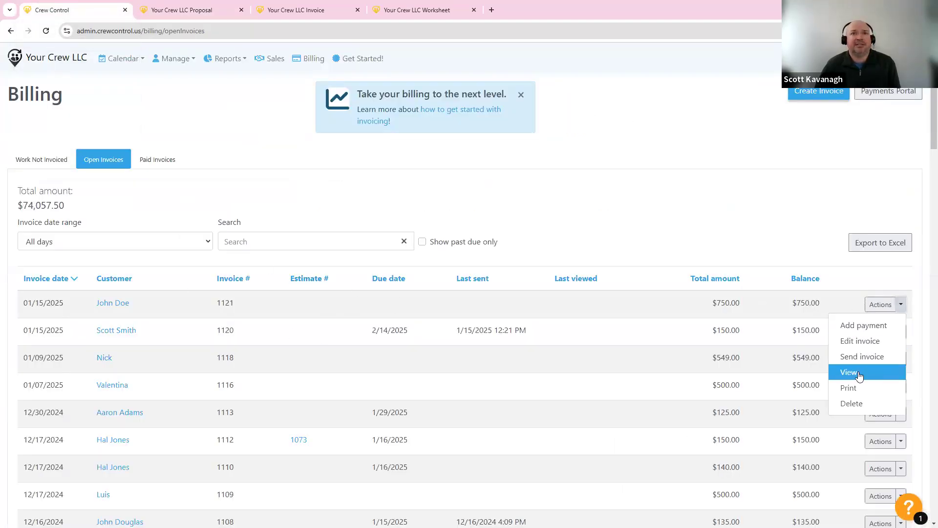
{"action": "left_click", "coordinate": [859, 372]}
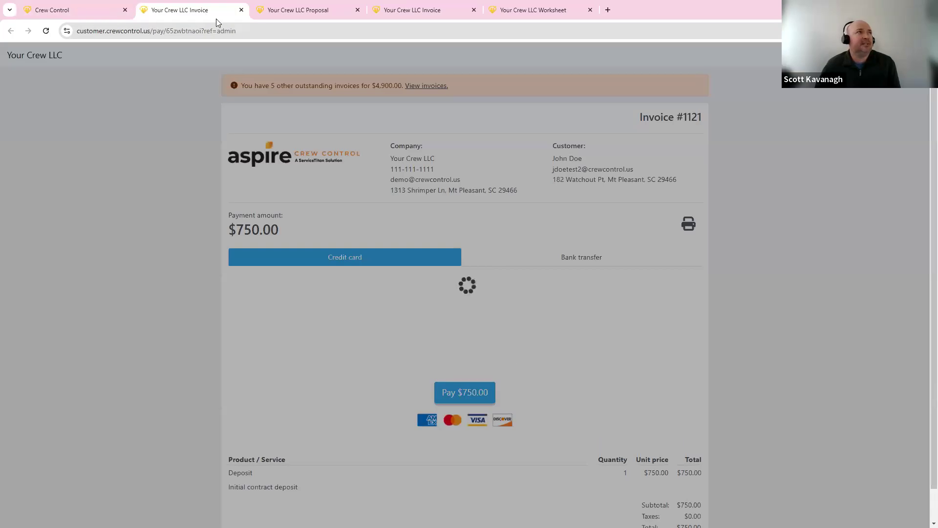
{"action": "scroll", "coordinate": [251, 461], "scroll_direction": "down", "scroll_amount": 2}
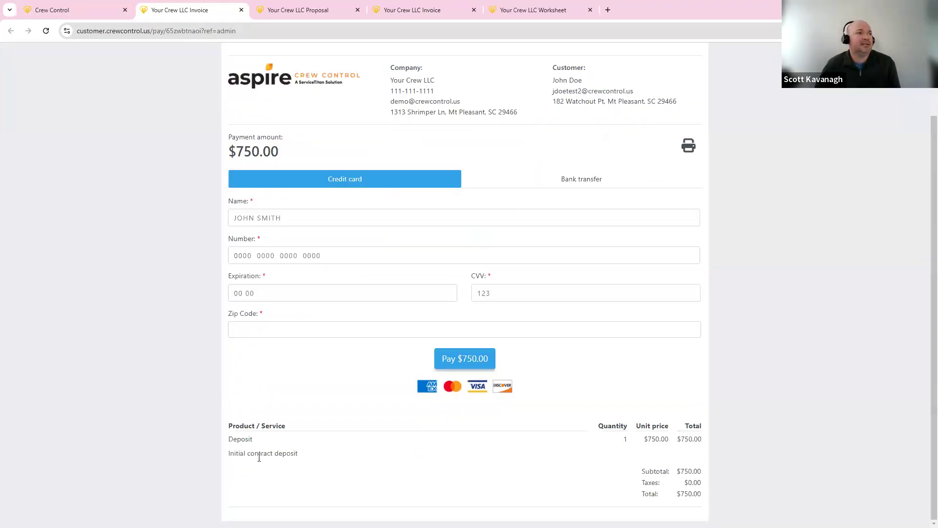
{"action": "left_click", "coordinate": [242, 11]}
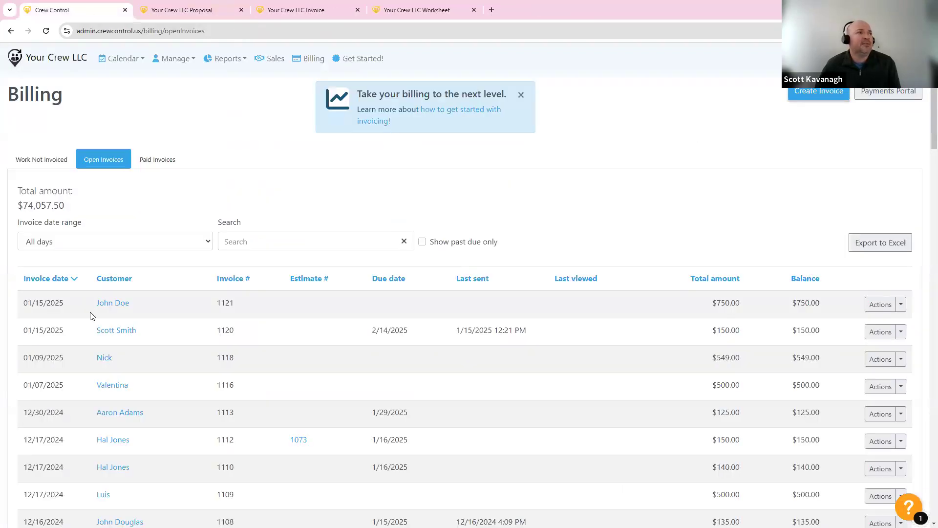
Open the add-payment form of the $750.00 deposit invoice and close it without saving
{"action": "left_click", "coordinate": [903, 306]}
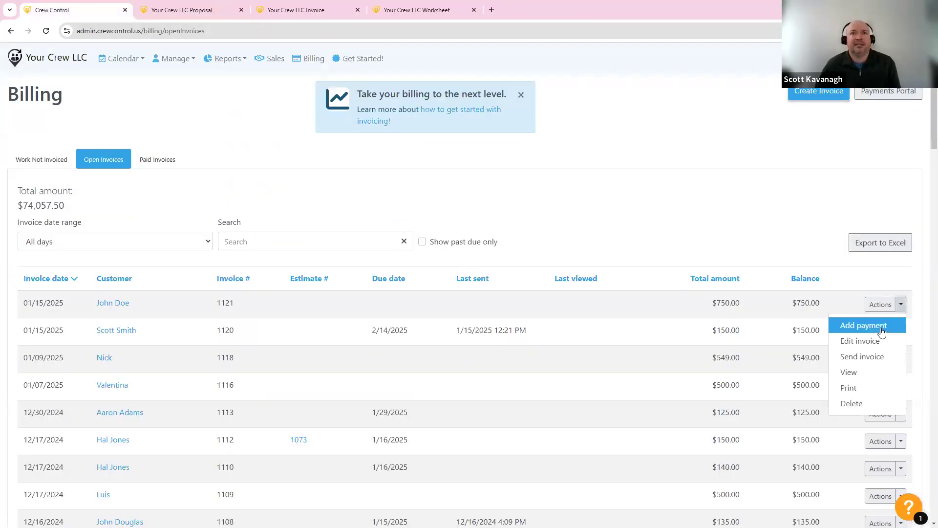
{"action": "left_click", "coordinate": [881, 326]}
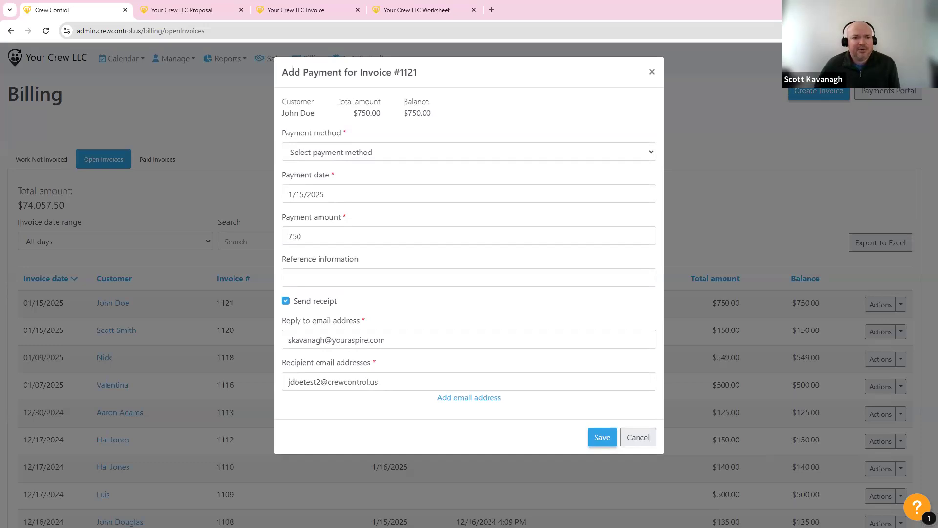
{"action": "left_click", "coordinate": [627, 441]}
Open Crew 1's weekly schedule for Jan 12 - Jan 18 and check the edit options of Wednesday's first job
{"action": "left_click", "coordinate": [122, 58]}
{"action": "left_click", "coordinate": [117, 96]}
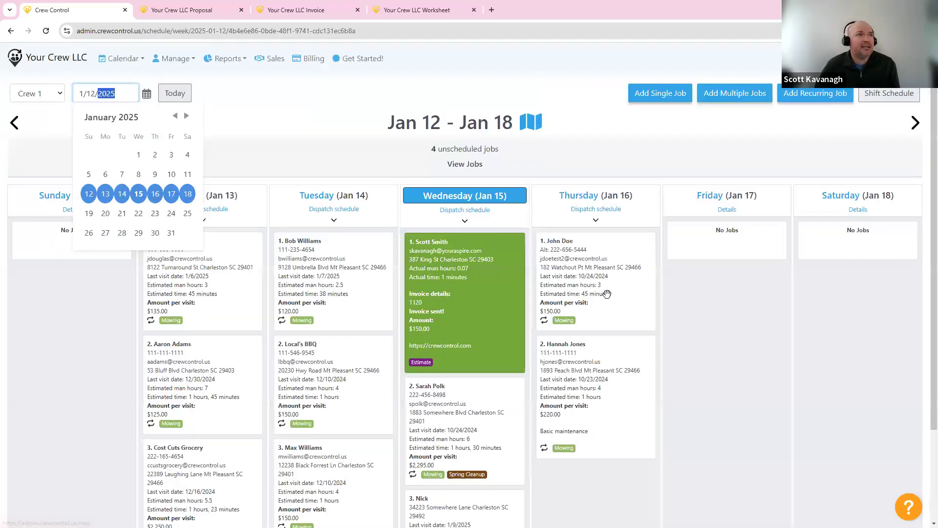
{"action": "left_click", "coordinate": [512, 243]}
{"action": "mouse_move", "coordinate": [494, 260]}
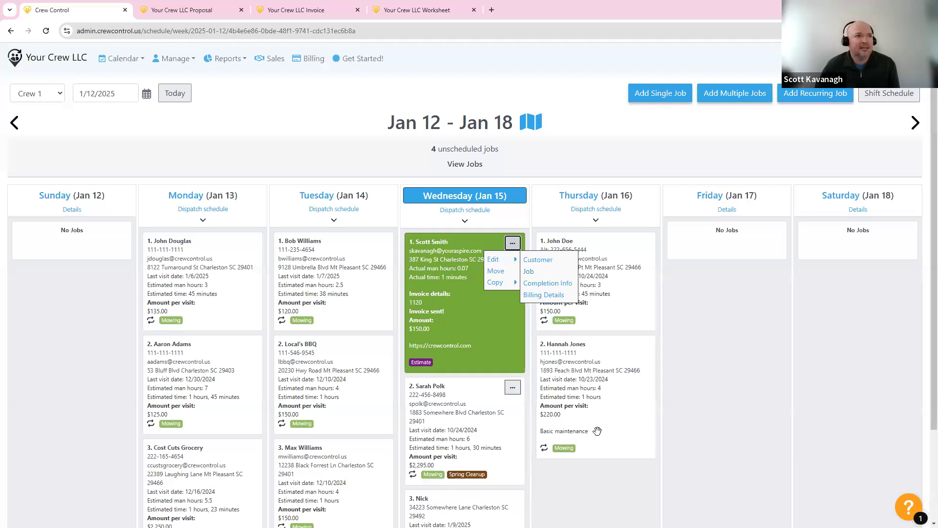
{"action": "scroll", "coordinate": [484, 303], "scroll_direction": "down", "scroll_amount": 2}
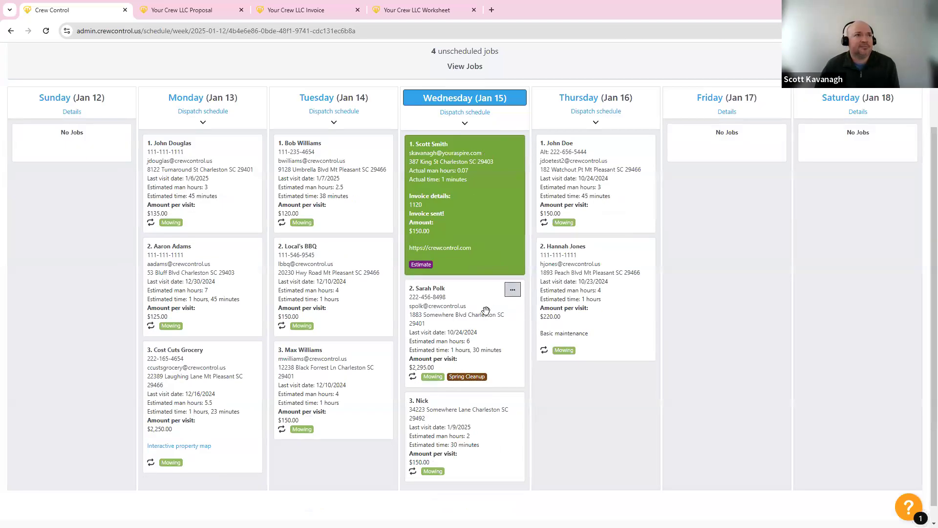
Set the start time of Wednesday's second visit to 08:00 AM in its completion information and save
{"action": "left_click", "coordinate": [482, 292]}
{"action": "left_click", "coordinate": [513, 289]}
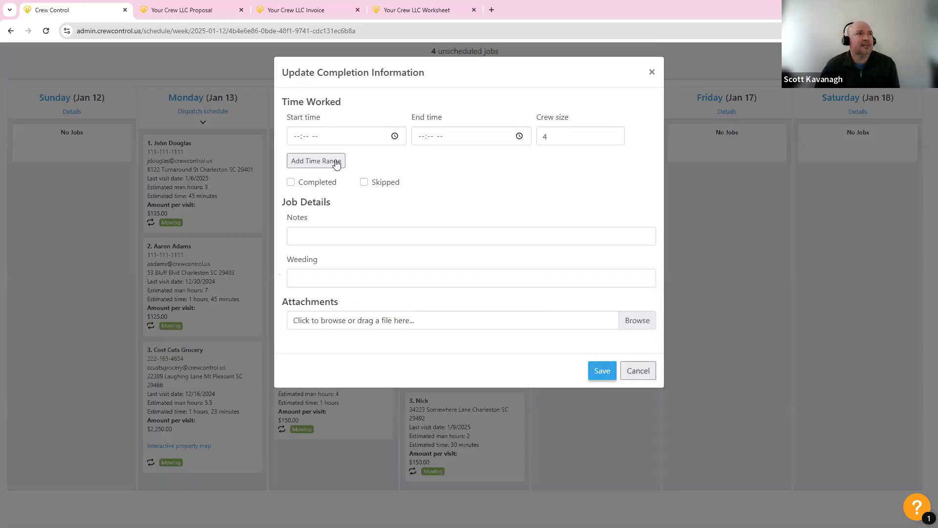
{"action": "left_click", "coordinate": [294, 137]}
{"action": "type", "text": "080"}
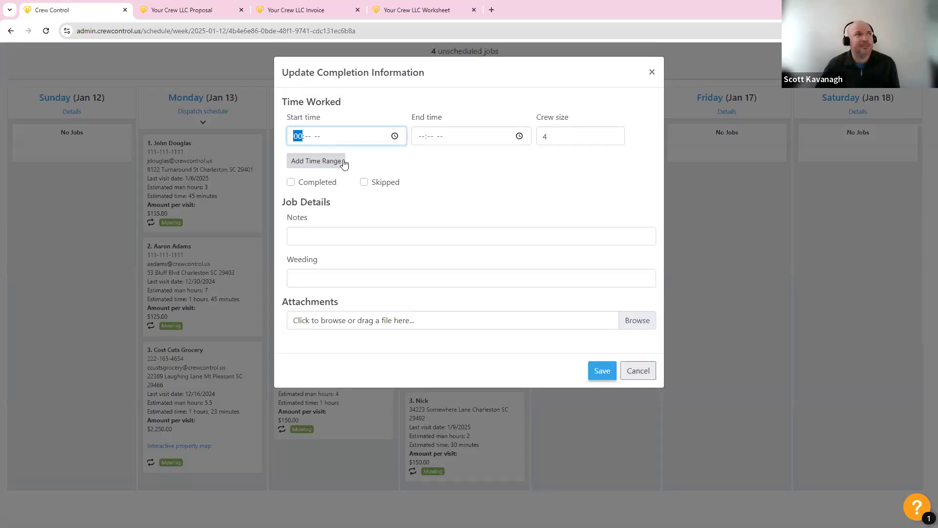
{"action": "type", "text": "0a"}
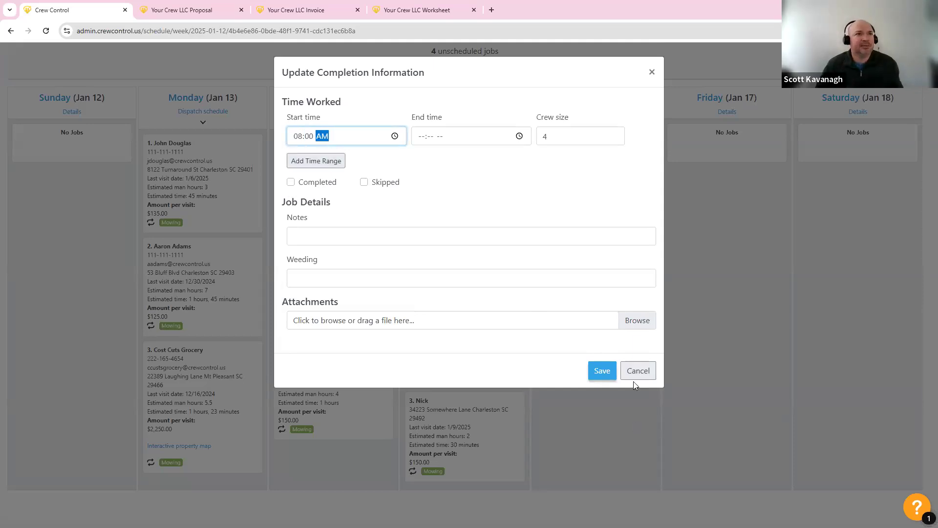
{"action": "left_click", "coordinate": [600, 367]}
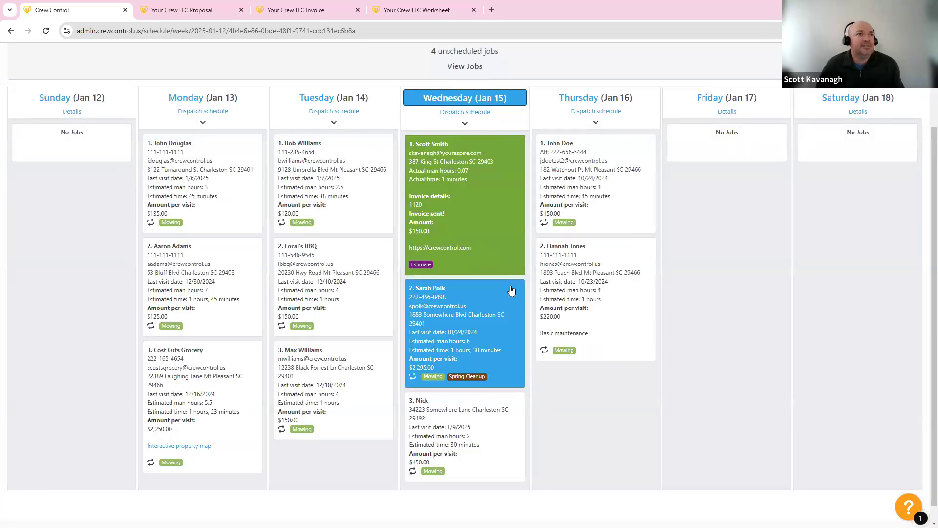
Add the Basic Inspection worksheet to the recurring job behind Wednesday's second visit and save the job
{"action": "left_click", "coordinate": [512, 290]}
{"action": "mouse_move", "coordinate": [510, 306]}
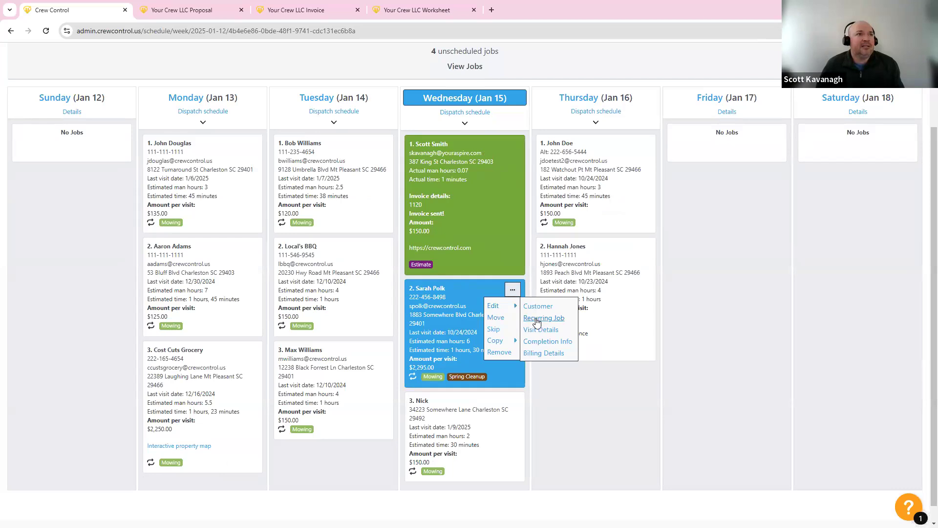
{"action": "left_click", "coordinate": [538, 318]}
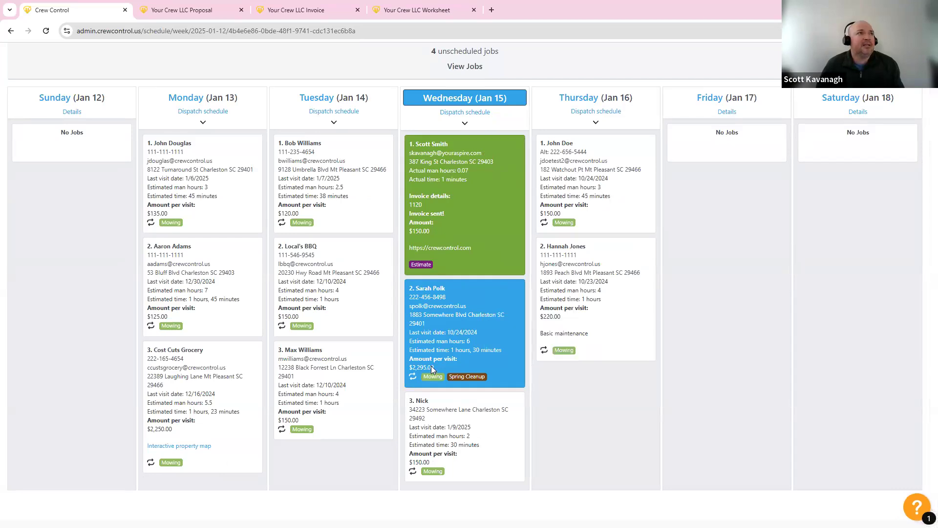
{"action": "scroll", "coordinate": [370, 392], "scroll_direction": "down", "scroll_amount": 4}
{"action": "scroll", "coordinate": [369, 392], "scroll_direction": "down", "scroll_amount": 7}
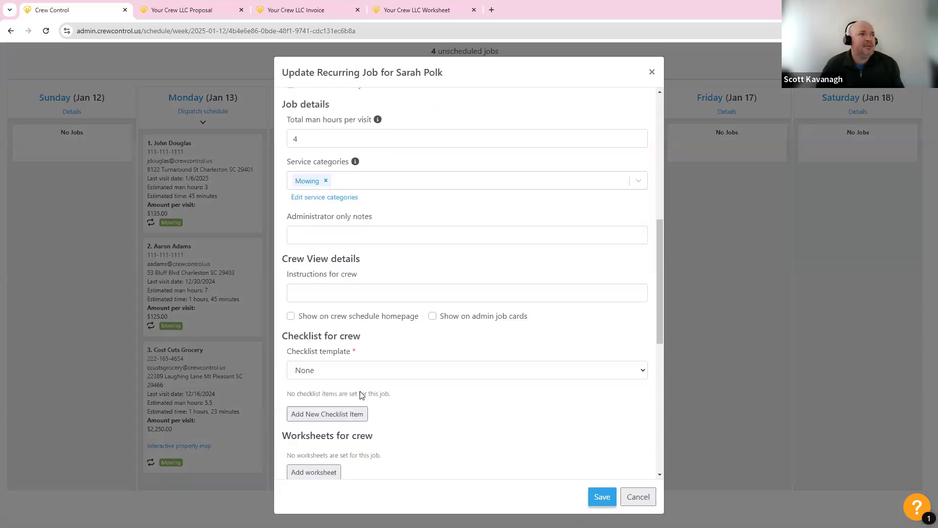
{"action": "left_click", "coordinate": [313, 325]}
{"action": "left_click", "coordinate": [386, 121]}
{"action": "left_click", "coordinate": [384, 164]}
{"action": "left_click", "coordinate": [521, 205]}
{"action": "left_click", "coordinate": [601, 496]}
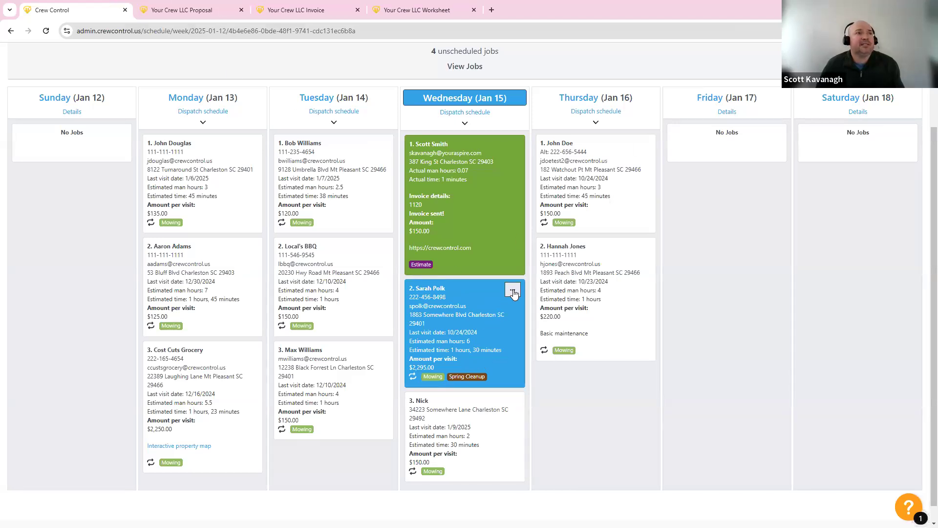
Reopen the recurring job of Wednesday's second visit, review its crew worksheets, and cancel without changes
{"action": "left_click", "coordinate": [512, 290]}
{"action": "mouse_move", "coordinate": [495, 305]}
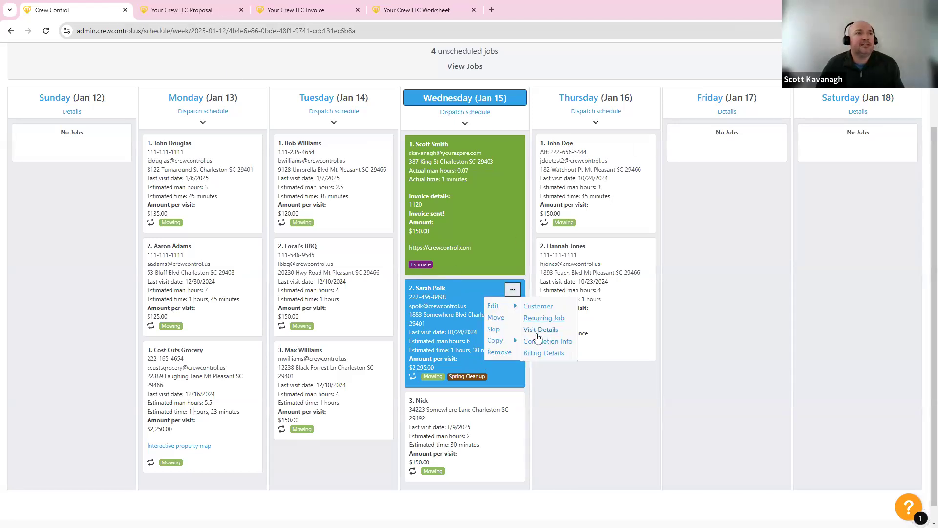
{"action": "left_click", "coordinate": [540, 331]}
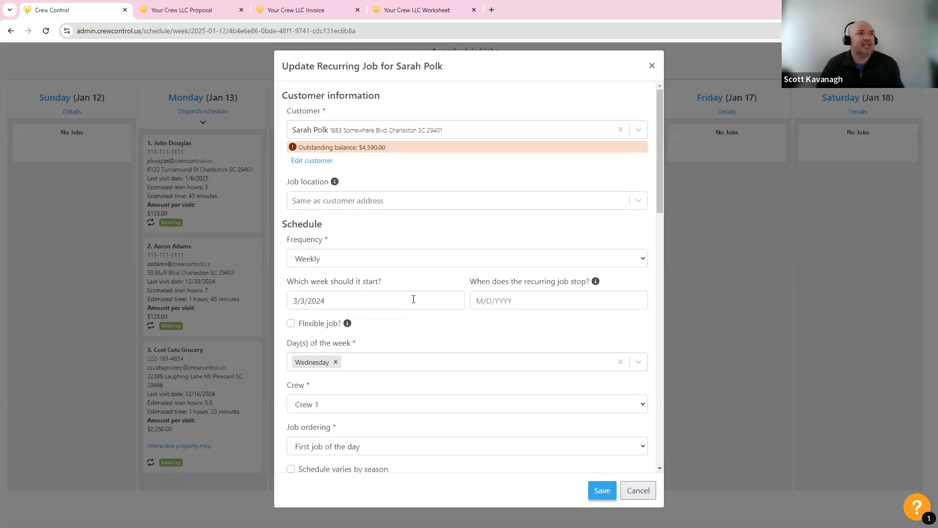
{"action": "scroll", "coordinate": [412, 300], "scroll_direction": "down", "scroll_amount": 8}
{"action": "scroll", "coordinate": [380, 334], "scroll_direction": "down", "scroll_amount": 3}
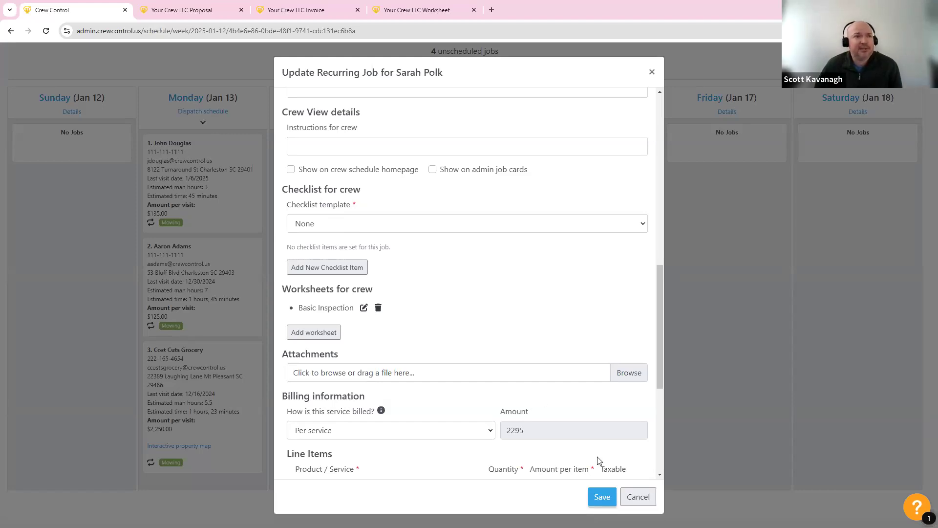
{"action": "left_click", "coordinate": [638, 496]}
{"action": "scroll", "coordinate": [585, 383], "scroll_direction": "up", "scroll_amount": 2}
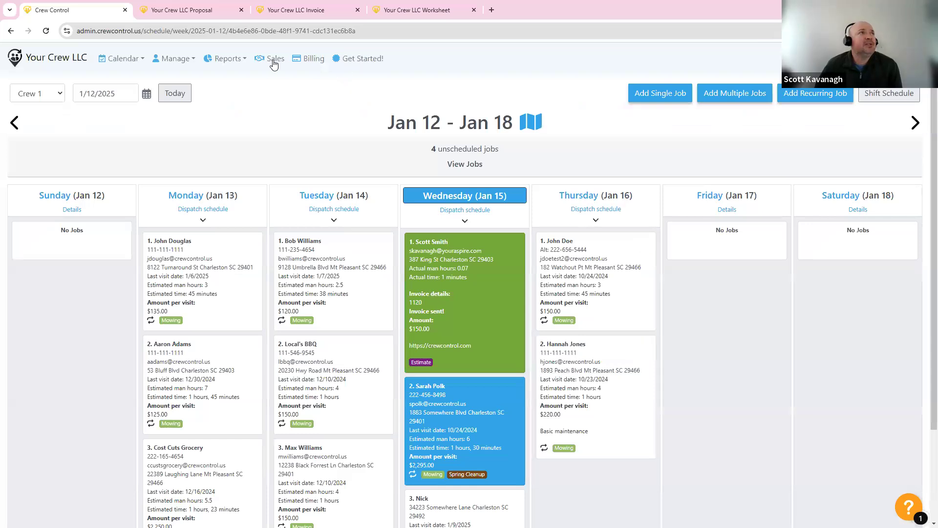
Open the open invoices in Billing, review the edit form of the $150 invoice dated 01/15/2025, and cancel without changes
{"action": "left_click", "coordinate": [308, 59]}
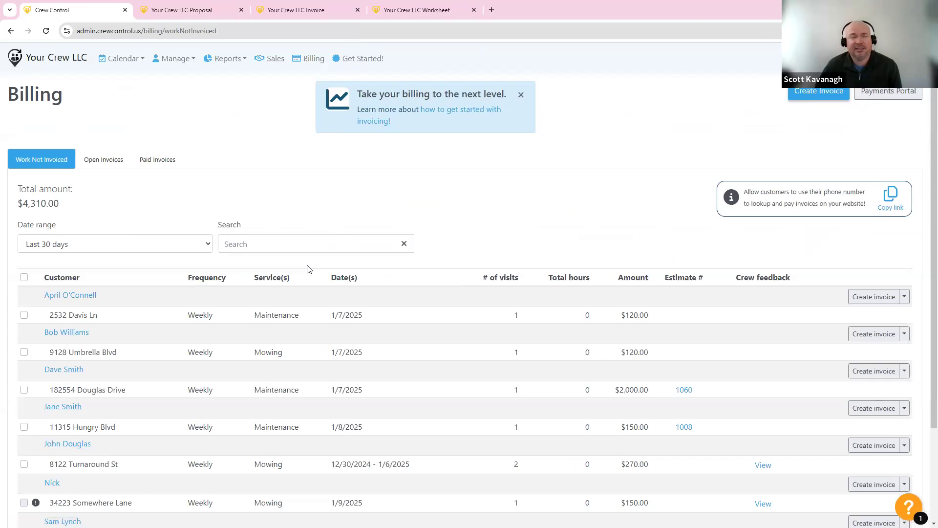
{"action": "left_click", "coordinate": [110, 165]}
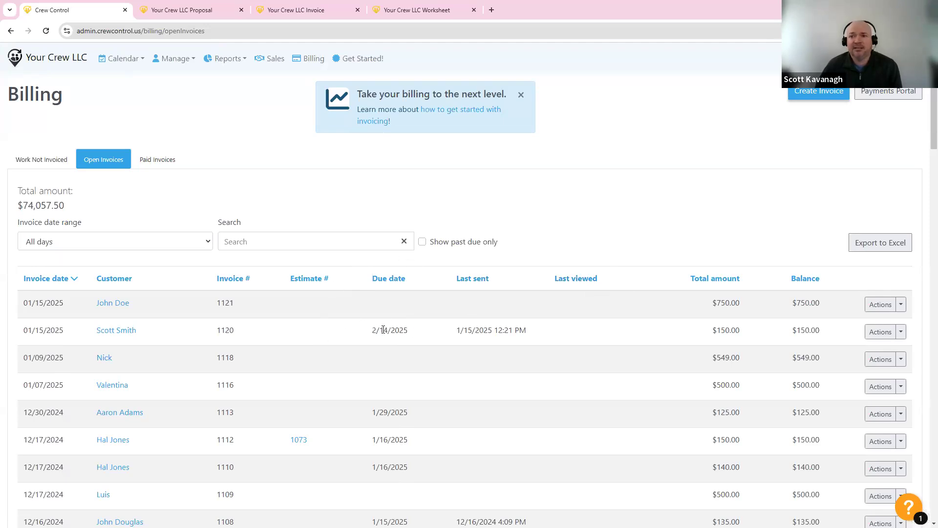
{"action": "left_click", "coordinate": [900, 332]}
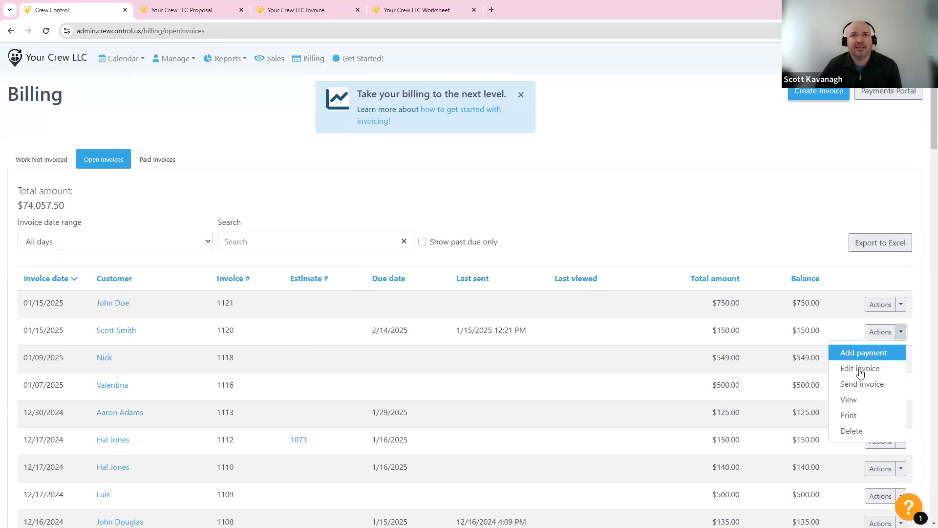
{"action": "left_click", "coordinate": [859, 368]}
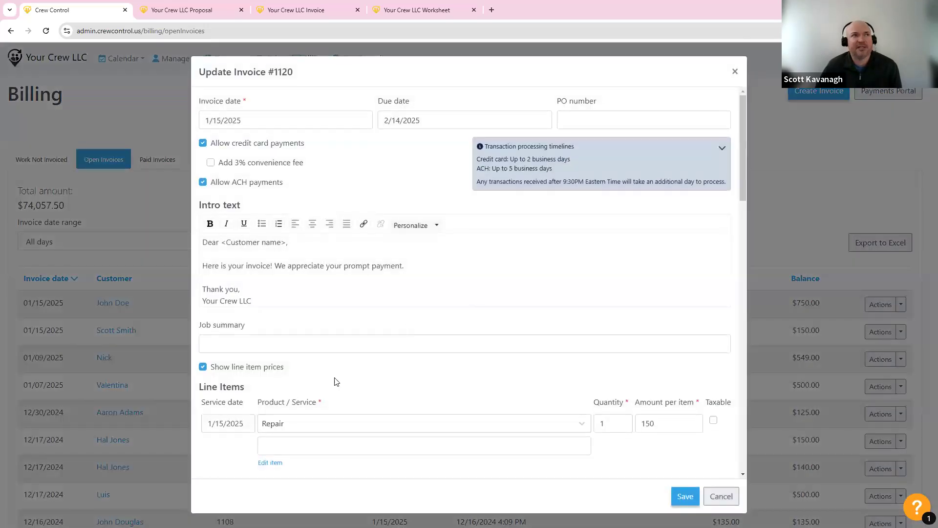
{"action": "scroll", "coordinate": [702, 444], "scroll_direction": "down", "scroll_amount": 1}
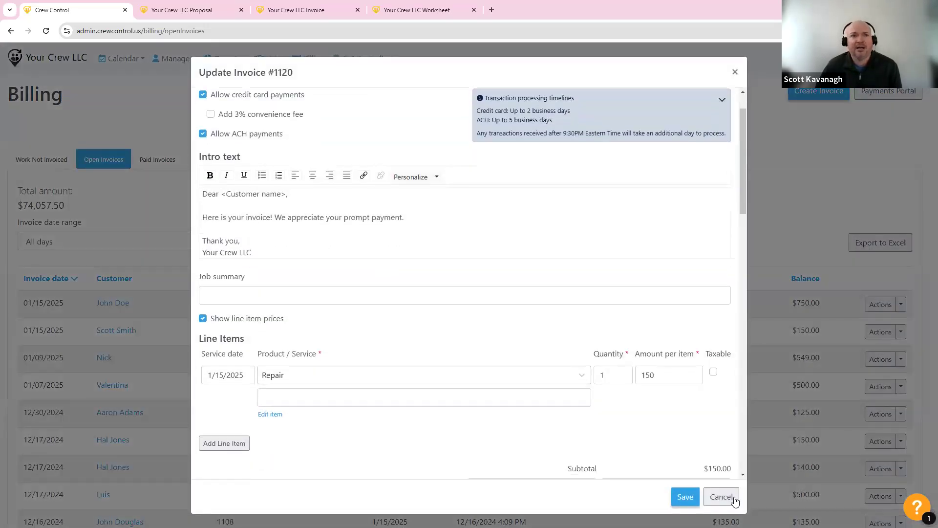
{"action": "left_click", "coordinate": [721, 496]}
Open the Customer Communication settings to review the proposal email, visit notification and sales and billing reminder options
{"action": "left_click", "coordinate": [867, 58]}
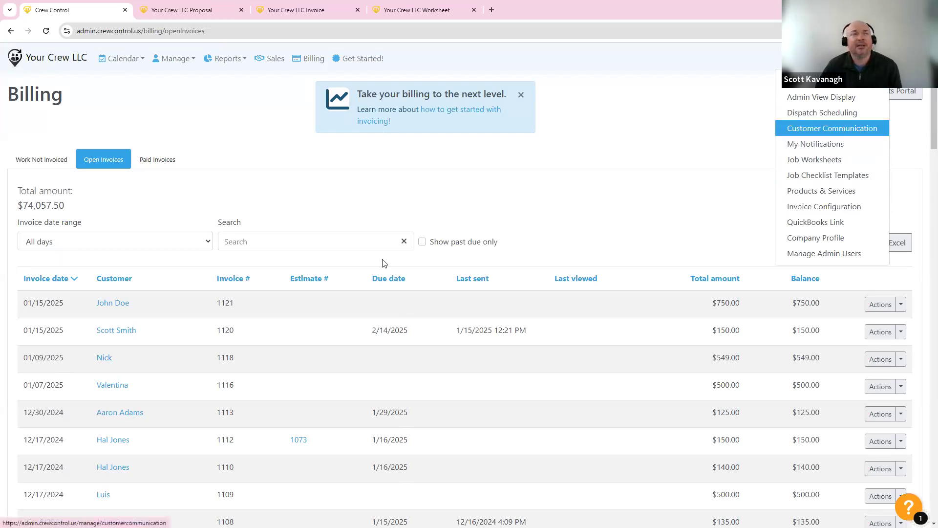
{"action": "left_click", "coordinate": [841, 128]}
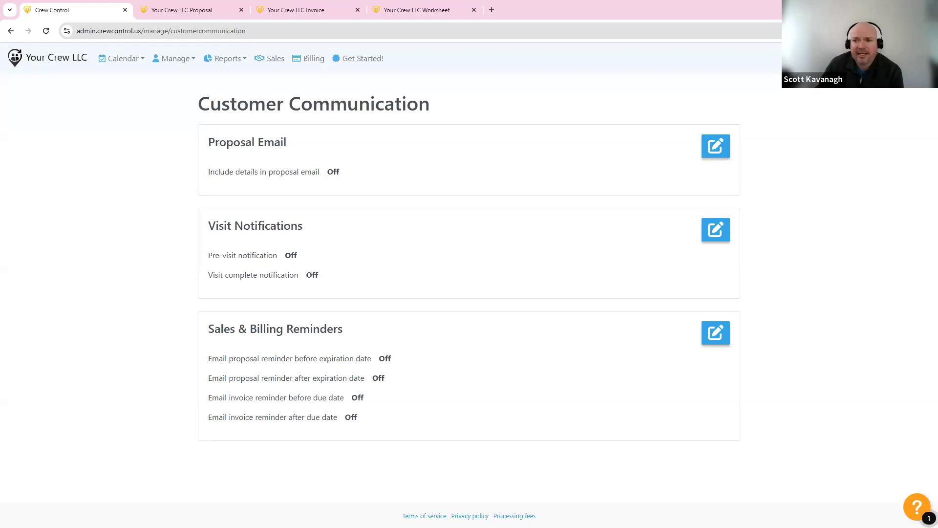
Return to the sales board and check the available actions for the accepted $1,500 proposal valid until 2/28/2025
{"action": "left_click", "coordinate": [266, 59]}
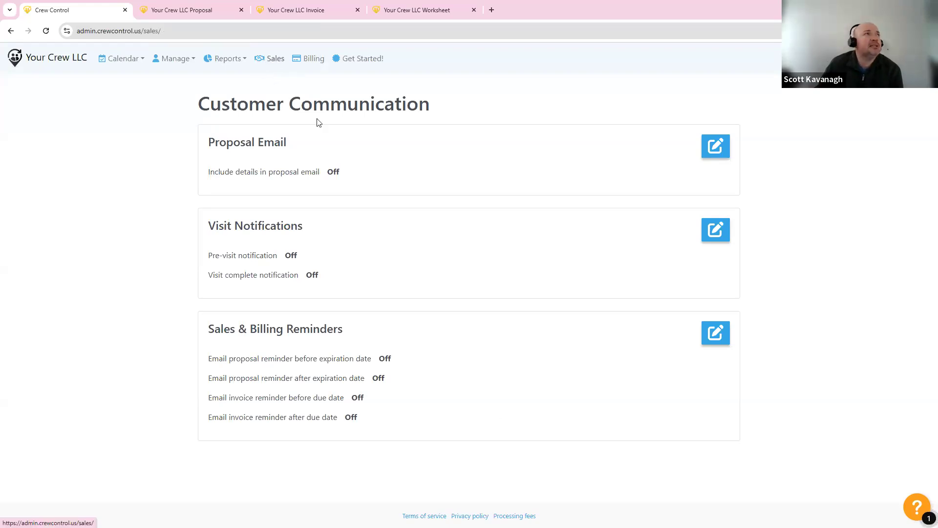
{"action": "scroll", "coordinate": [615, 342], "scroll_direction": "down", "scroll_amount": 3}
{"action": "scroll", "coordinate": [645, 352], "scroll_direction": "down", "scroll_amount": 1}
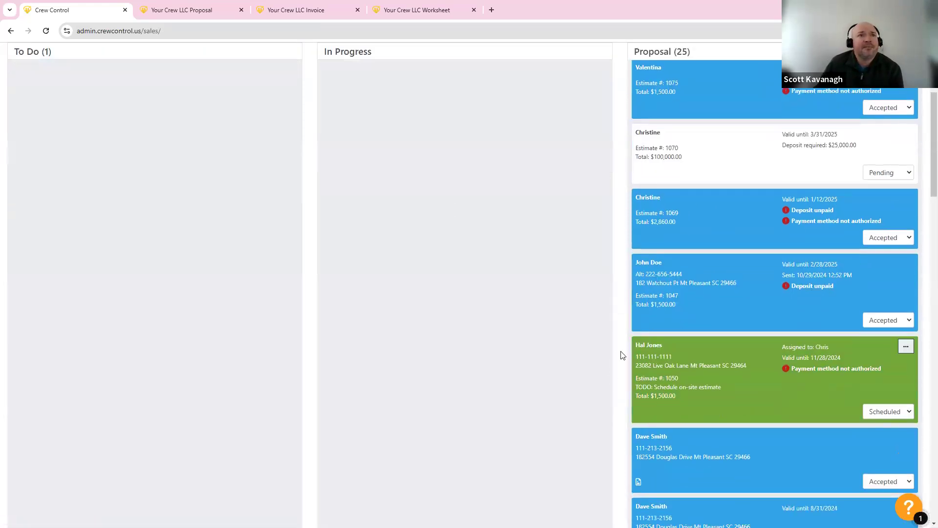
{"action": "left_click", "coordinate": [905, 265]}
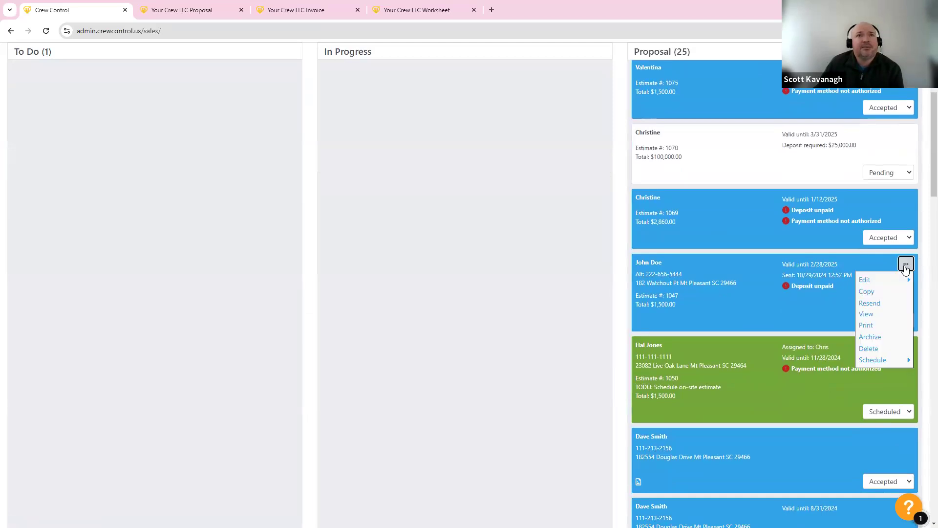
{"action": "scroll", "coordinate": [489, 322], "scroll_direction": "up", "scroll_amount": 3}
{"action": "left_click", "coordinate": [502, 324]}
{"action": "scroll", "coordinate": [502, 324], "scroll_direction": "up", "scroll_amount": 1}
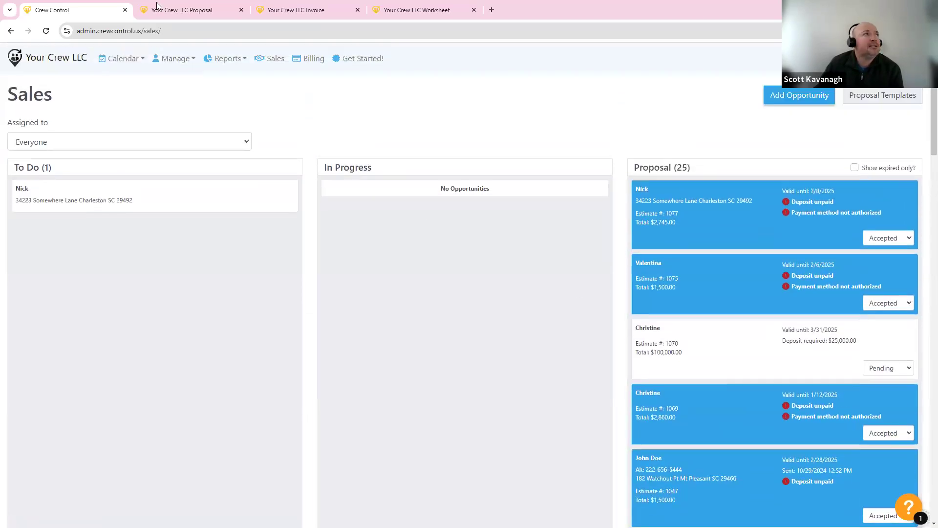
Record a $750 check payment dated 1/15/2025 on the $750 open deposit invoice from 01/15/2025 and save it
{"action": "left_click", "coordinate": [303, 68]}
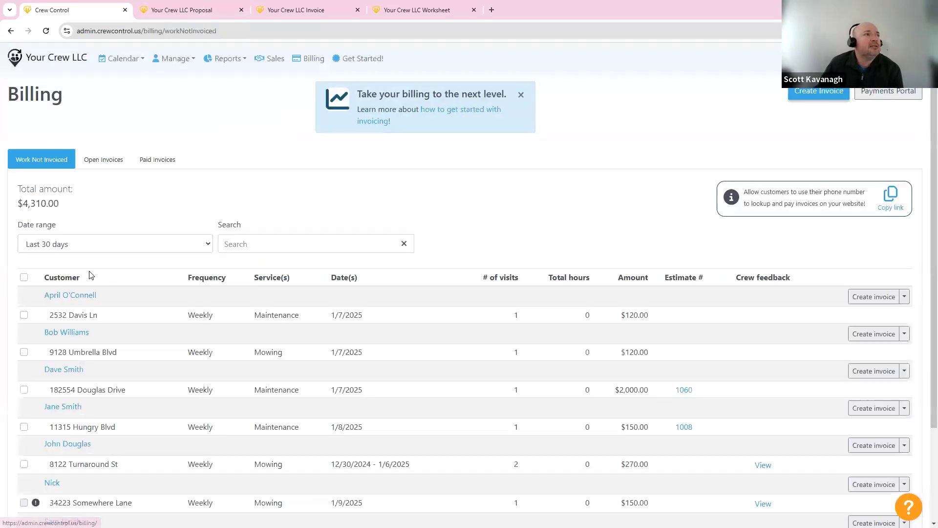
{"action": "left_click", "coordinate": [101, 162]}
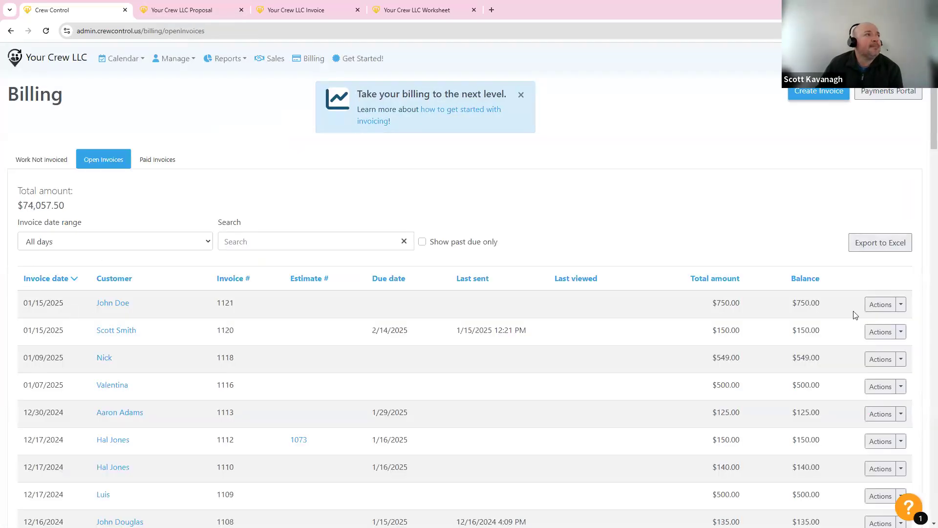
{"action": "left_click", "coordinate": [901, 304]}
{"action": "left_click", "coordinate": [884, 325]}
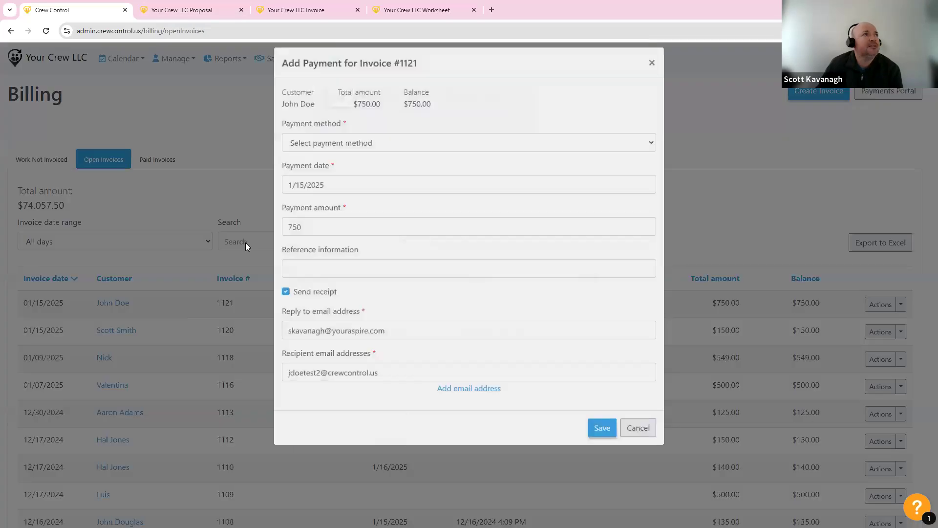
{"action": "left_click", "coordinate": [329, 155]}
{"action": "left_click", "coordinate": [347, 260]}
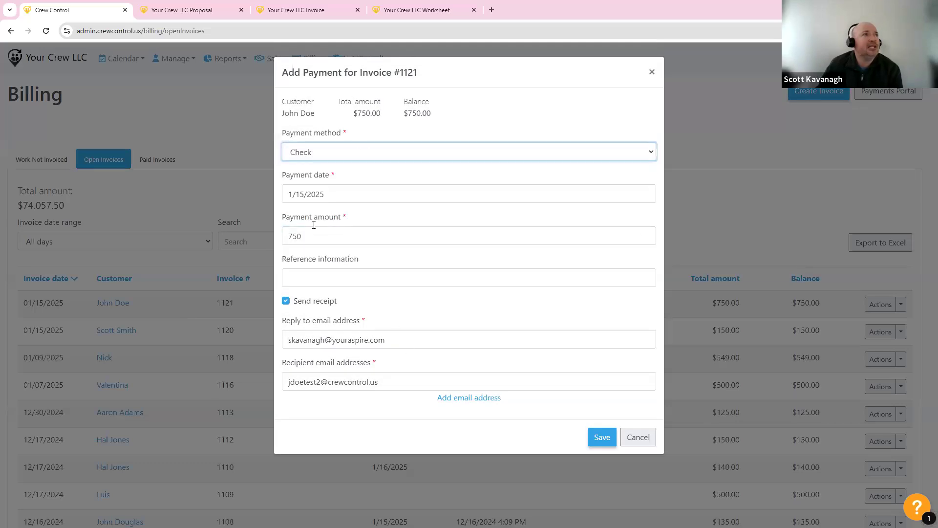
{"action": "left_click", "coordinate": [599, 442]}
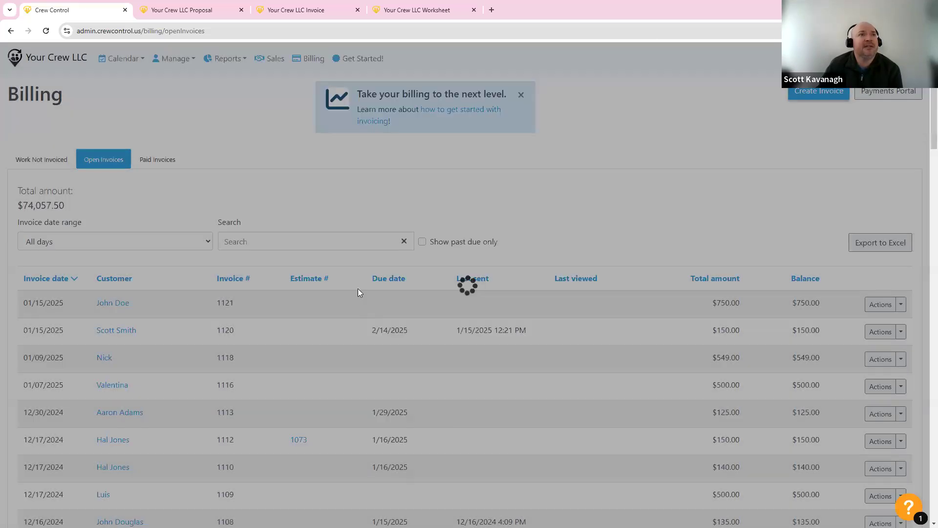
Start scheduling a single job from the accepted $1,500 proposal valid until 2/28/2025 on the sales board
{"action": "left_click", "coordinate": [274, 58]}
{"action": "scroll", "coordinate": [743, 373], "scroll_direction": "down", "scroll_amount": 3}
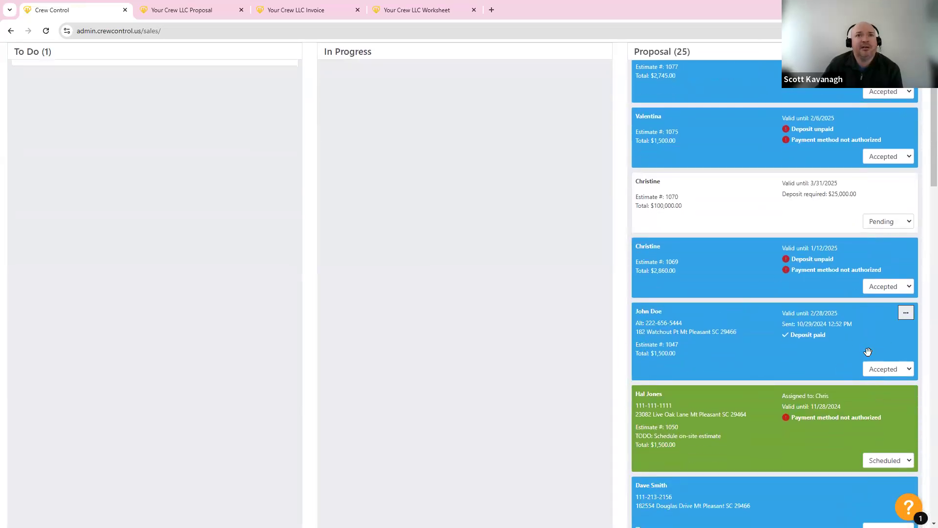
{"action": "left_click", "coordinate": [909, 316]}
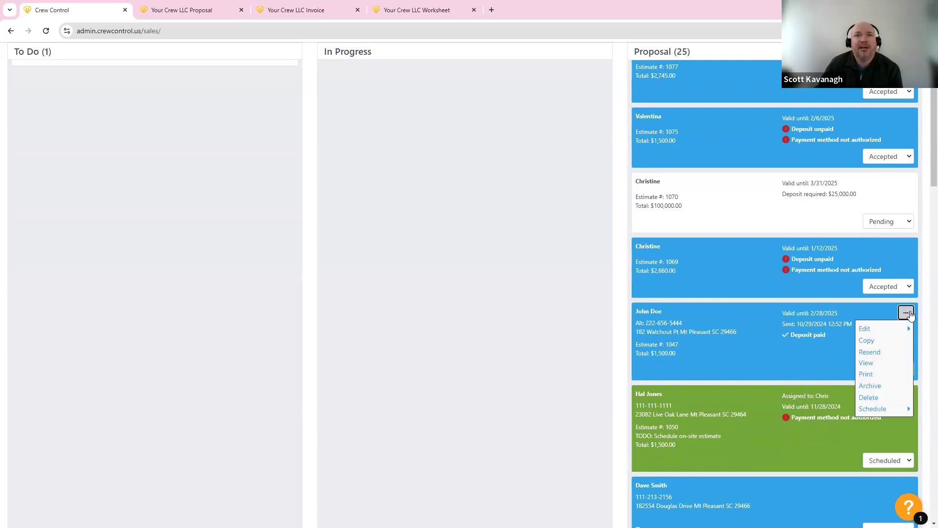
{"action": "mouse_move", "coordinate": [872, 409]}
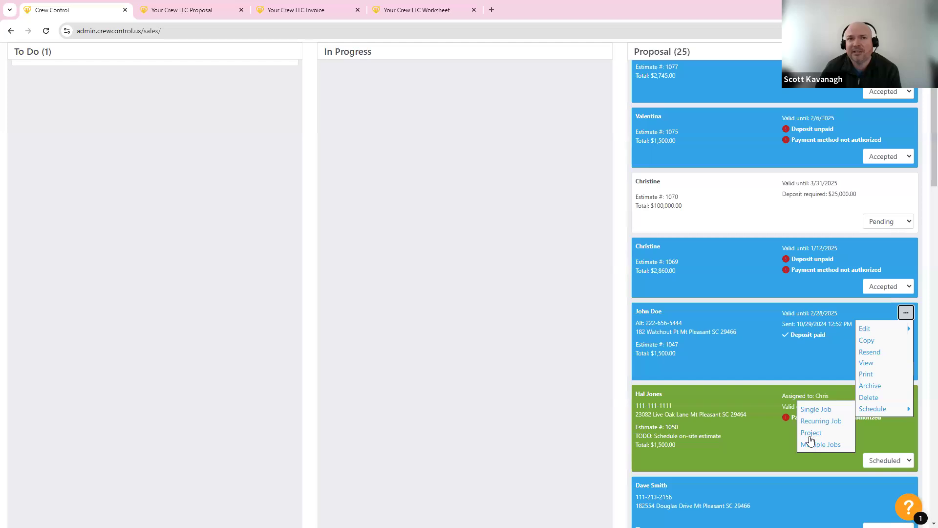
{"action": "left_click", "coordinate": [823, 412]}
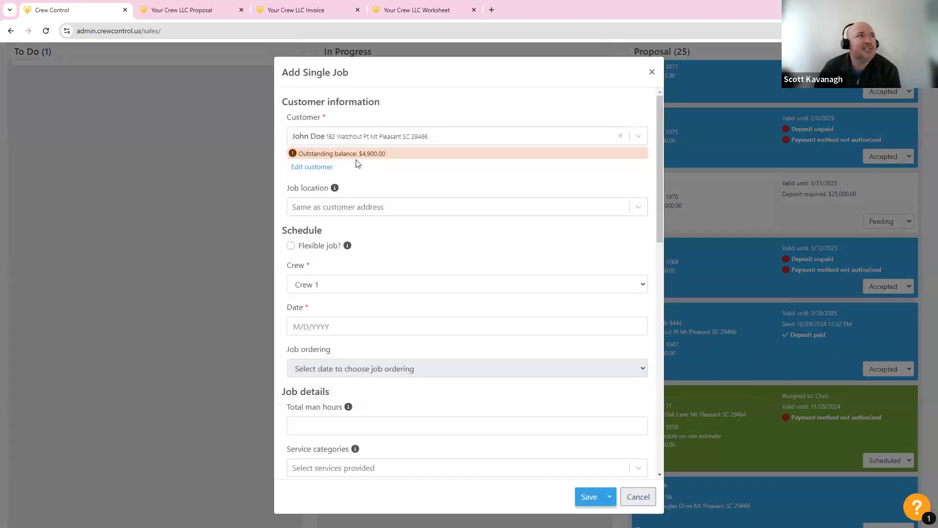
Set the single job's date to 1/15/2025, review its line items, save the job, and decline archiving the proposal
{"action": "left_click", "coordinate": [325, 329]}
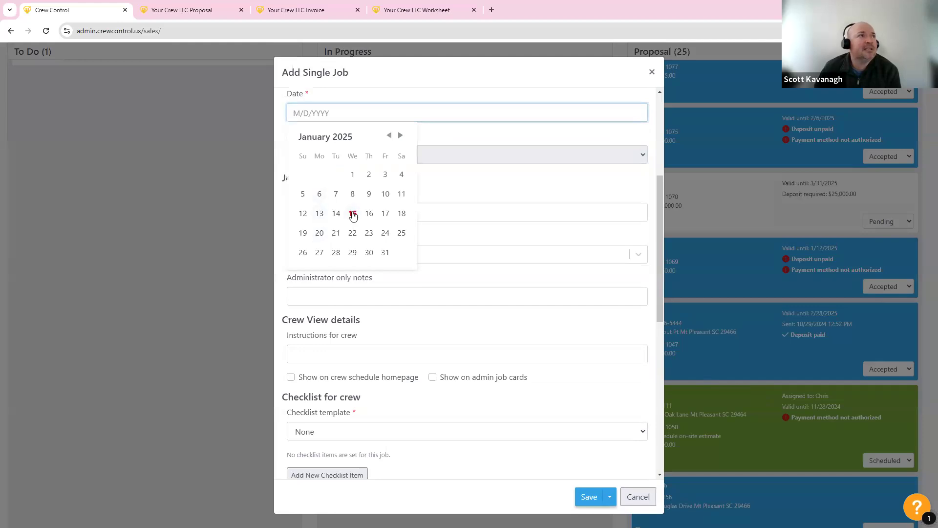
{"action": "left_click", "coordinate": [352, 213]}
{"action": "scroll", "coordinate": [341, 230], "scroll_direction": "up", "scroll_amount": 3}
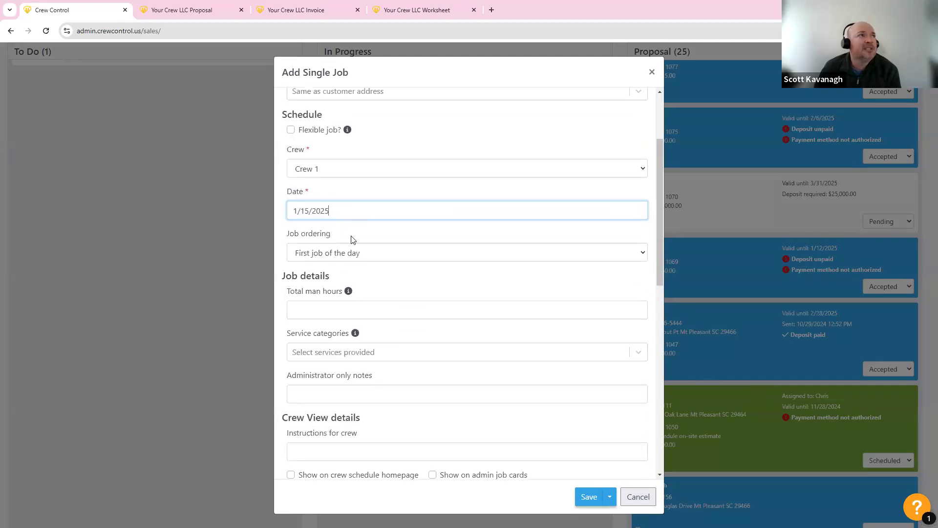
{"action": "scroll", "coordinate": [371, 255], "scroll_direction": "up", "scroll_amount": 1}
{"action": "scroll", "coordinate": [379, 295], "scroll_direction": "down", "scroll_amount": 10}
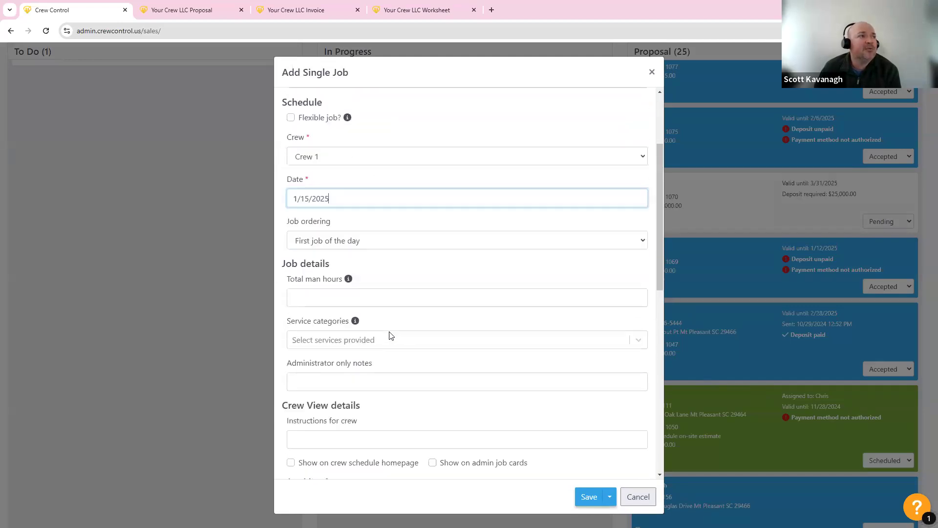
{"action": "scroll", "coordinate": [369, 409], "scroll_direction": "down", "scroll_amount": 2}
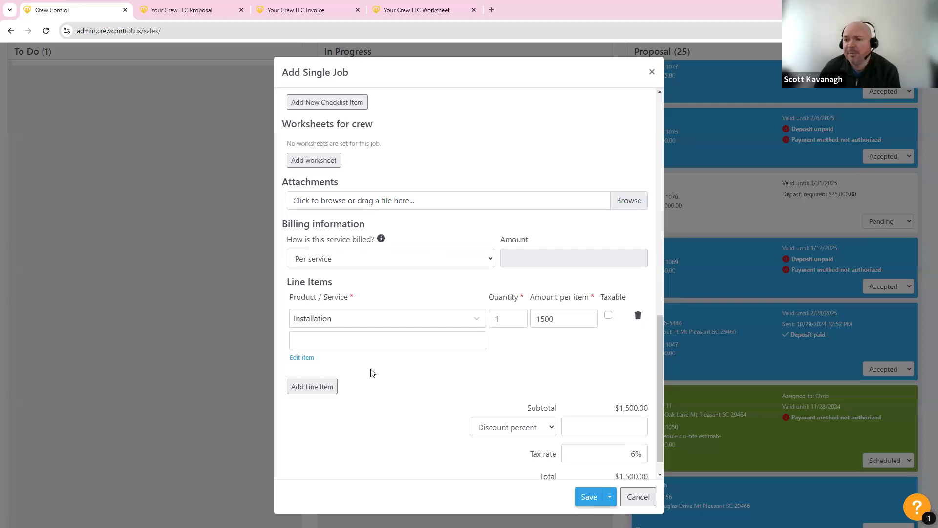
{"action": "left_click", "coordinate": [588, 496]}
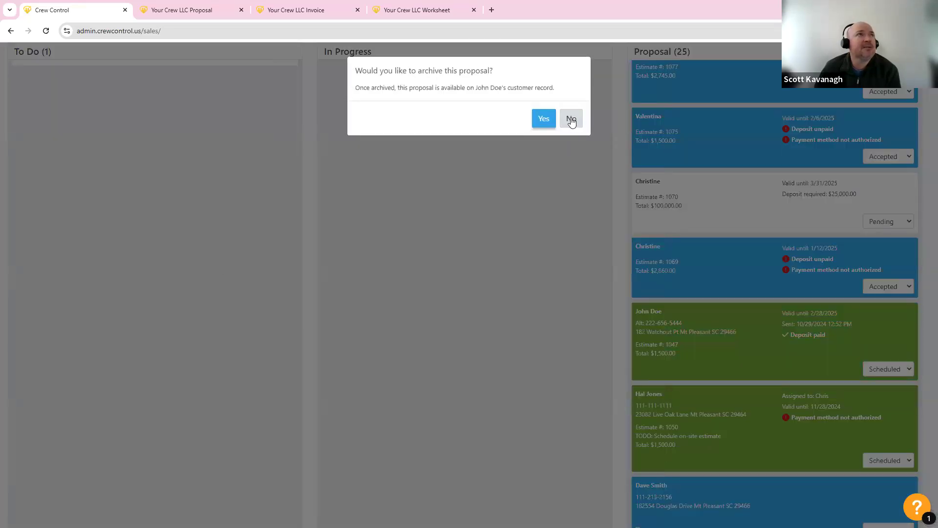
{"action": "left_click", "coordinate": [571, 121]}
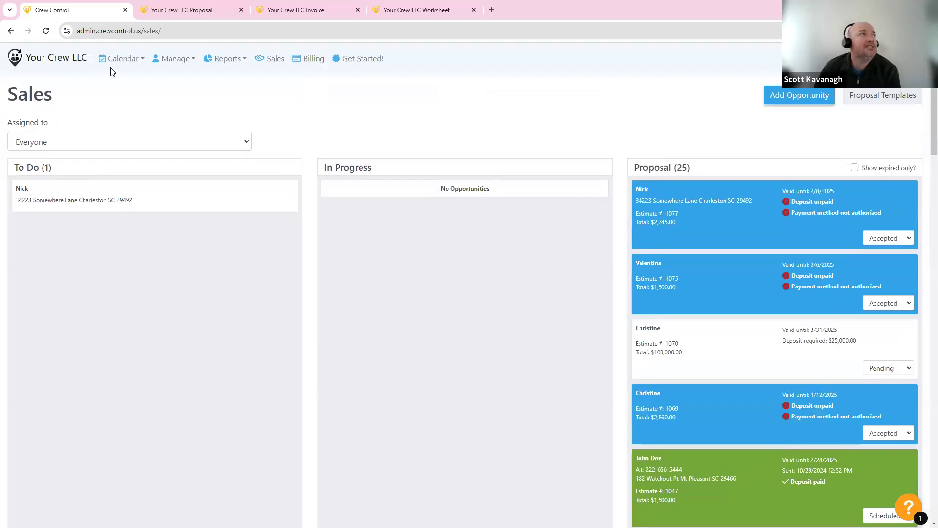
Open the weekly schedule and mark Wednesday's first job, the $1,500 one, as complete
{"action": "left_click", "coordinate": [123, 58]}
{"action": "left_click", "coordinate": [129, 94]}
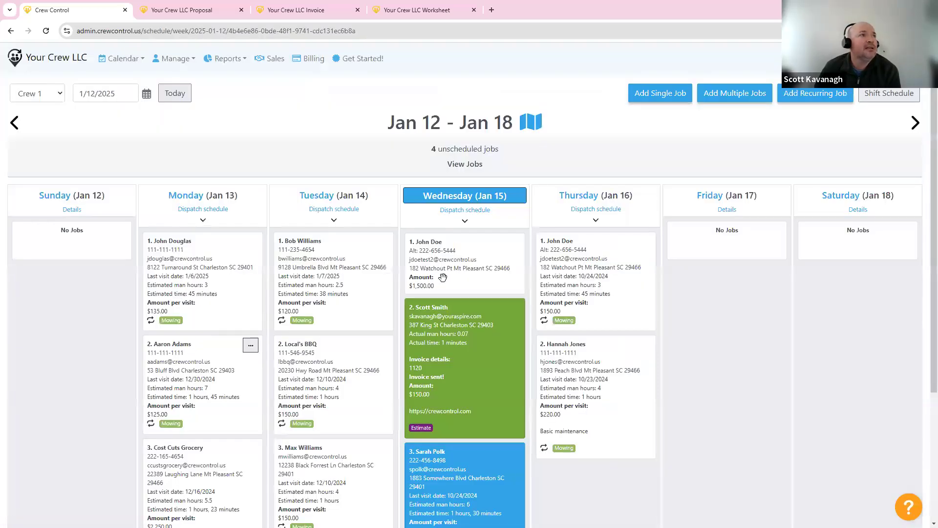
{"action": "left_click", "coordinate": [483, 279]}
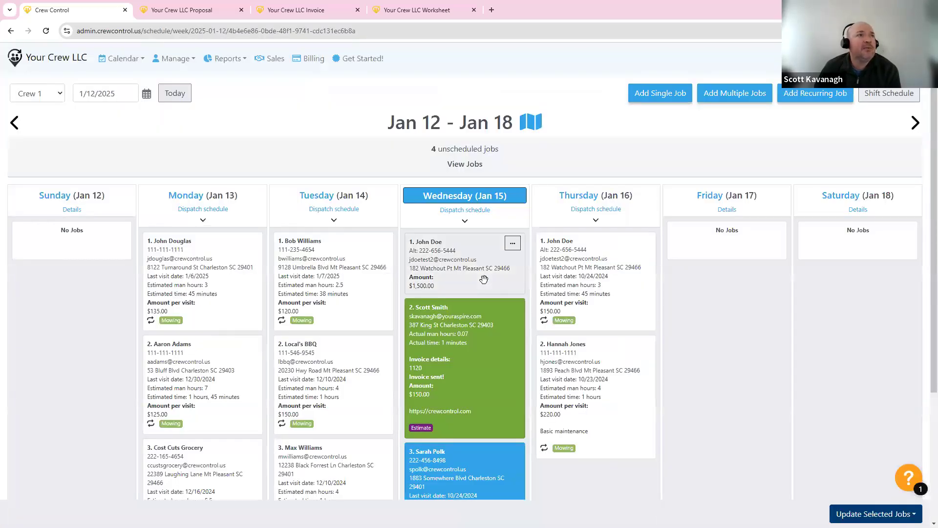
{"action": "left_click", "coordinate": [855, 511]}
{"action": "left_click", "coordinate": [855, 459]}
{"action": "left_click", "coordinate": [510, 102]}
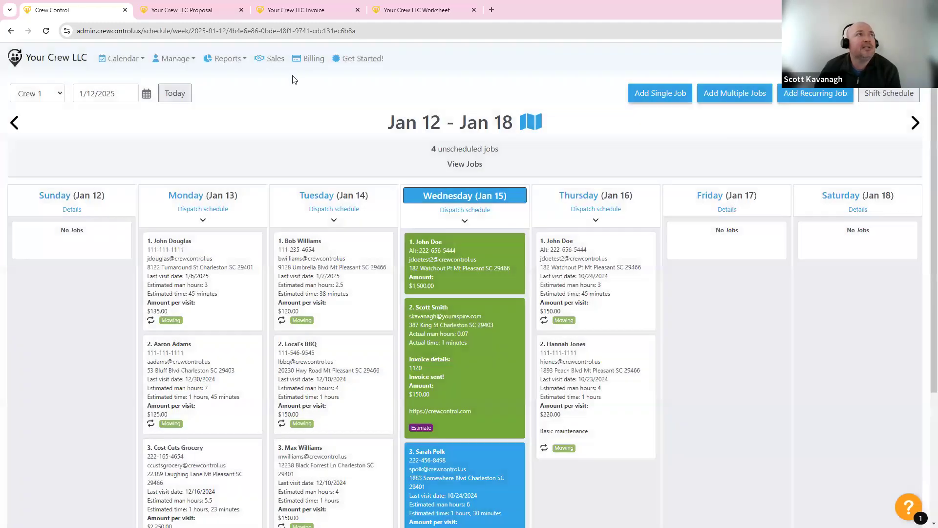
Filter the uninvoiced work by the customer's name and start an invoice for the $1,500 one-time job dated 1/15/2025
{"action": "left_click", "coordinate": [302, 61]}
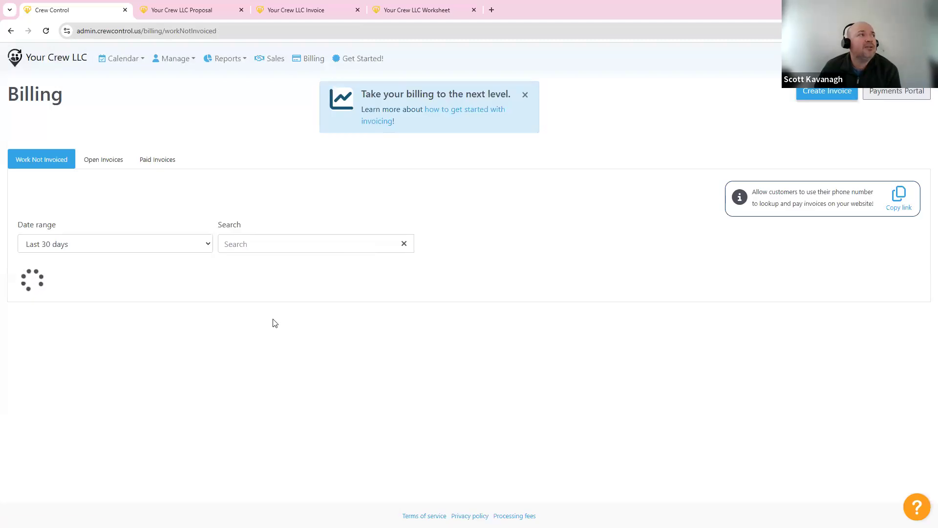
{"action": "left_click", "coordinate": [274, 244]}
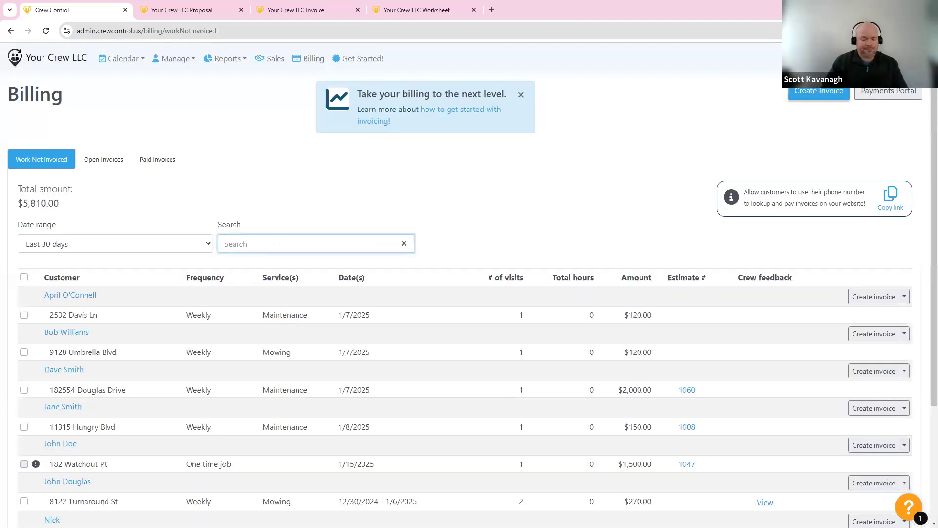
{"action": "type", "text": "jo"}
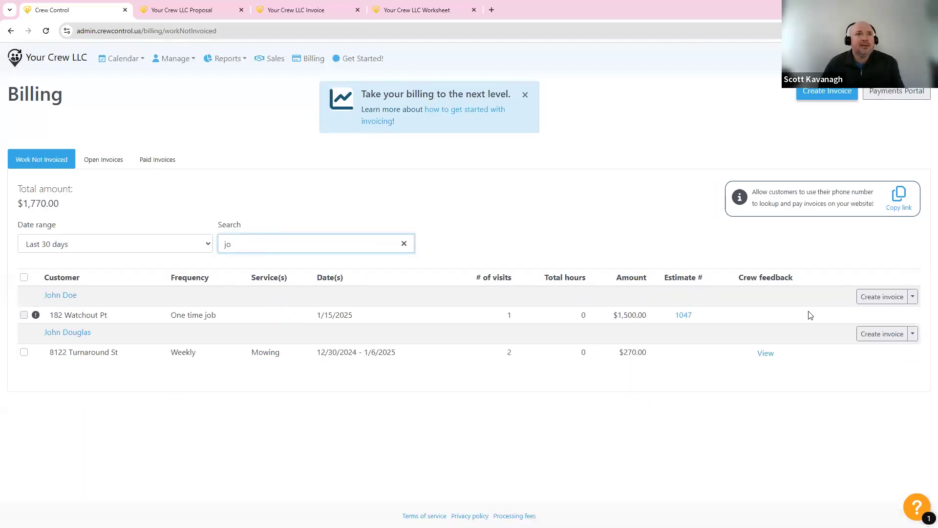
{"action": "left_click", "coordinate": [865, 297]}
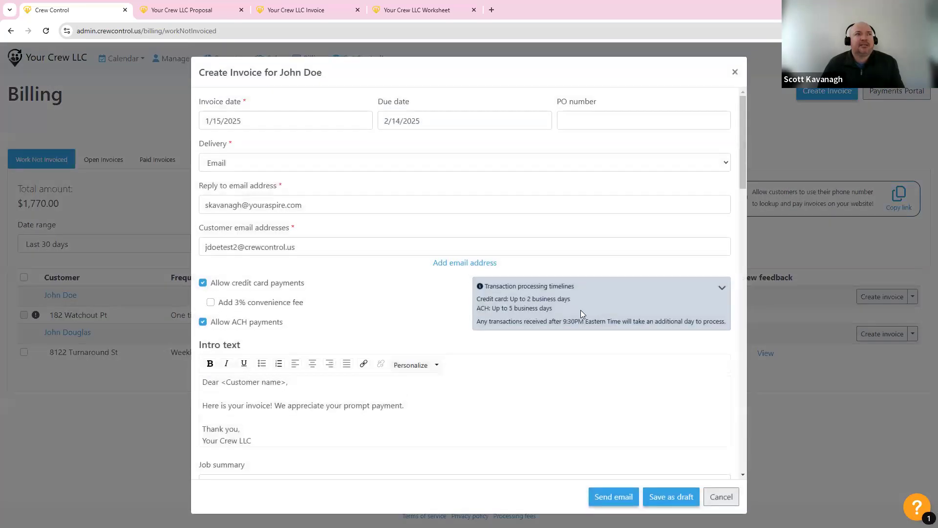
Review the new invoice's line item, prepaid deposit and balance due, and send the invoice by email
{"action": "scroll", "coordinate": [581, 333], "scroll_direction": "down", "scroll_amount": 4}
{"action": "scroll", "coordinate": [581, 341], "scroll_direction": "down", "scroll_amount": 7}
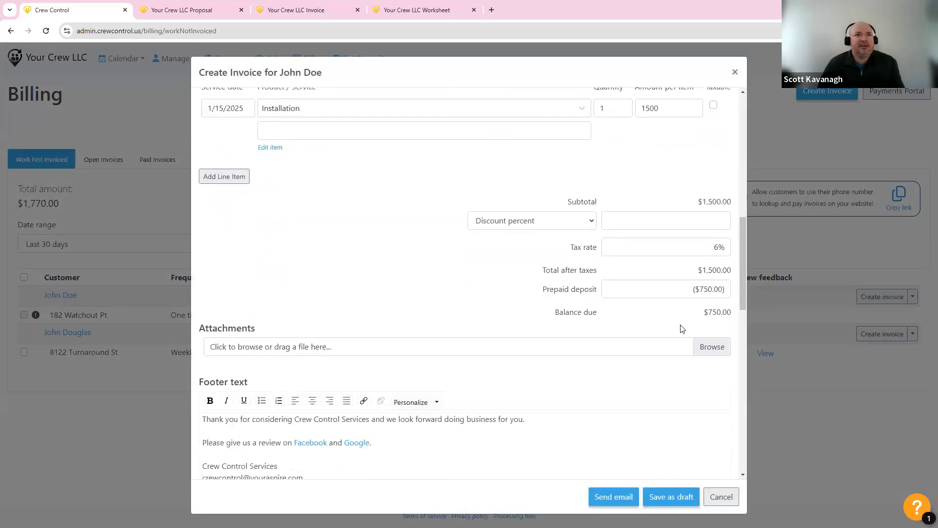
{"action": "left_click", "coordinate": [691, 266]}
{"action": "left_click", "coordinate": [555, 255]}
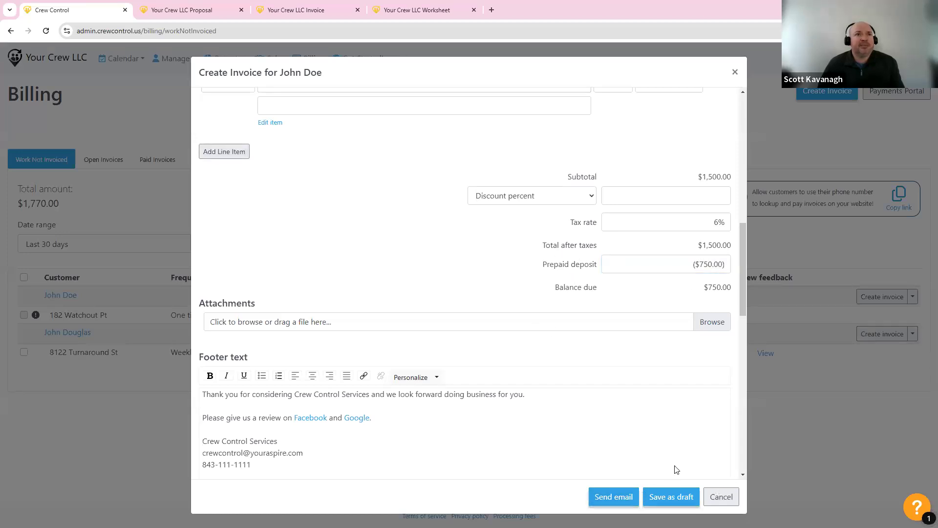
{"action": "scroll", "coordinate": [676, 471], "scroll_direction": "up", "scroll_amount": 4}
{"action": "scroll", "coordinate": [297, 209], "scroll_direction": "up", "scroll_amount": 8}
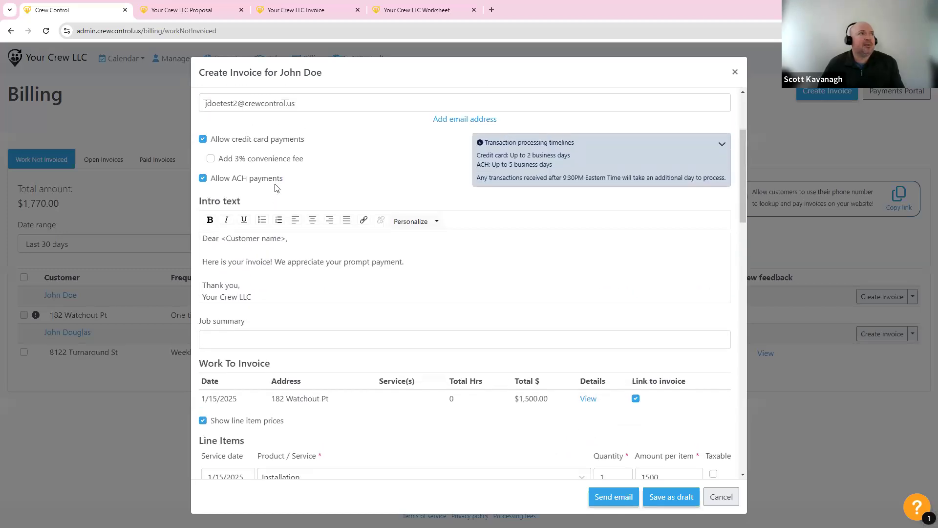
{"action": "left_click", "coordinate": [614, 497]}
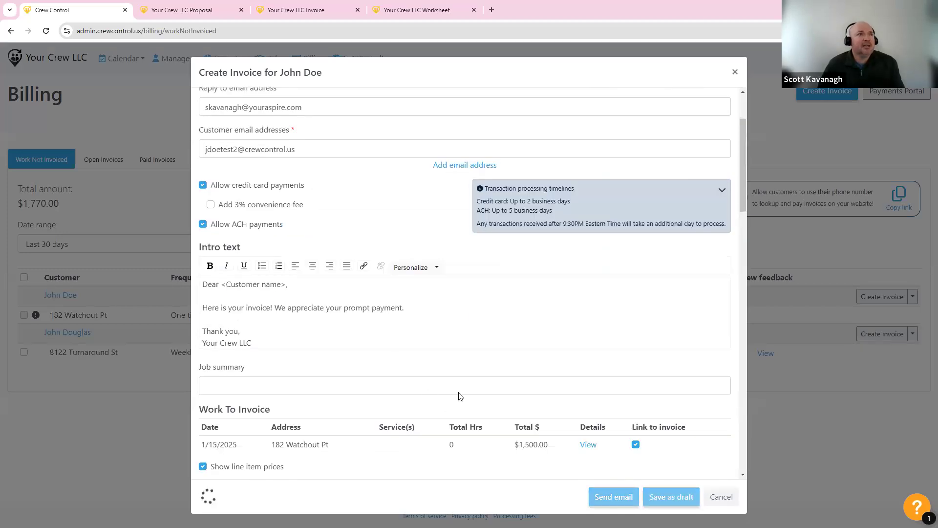
Search the open invoices by the customer's name and check the work that is still not invoiced
{"action": "left_click", "coordinate": [103, 161]}
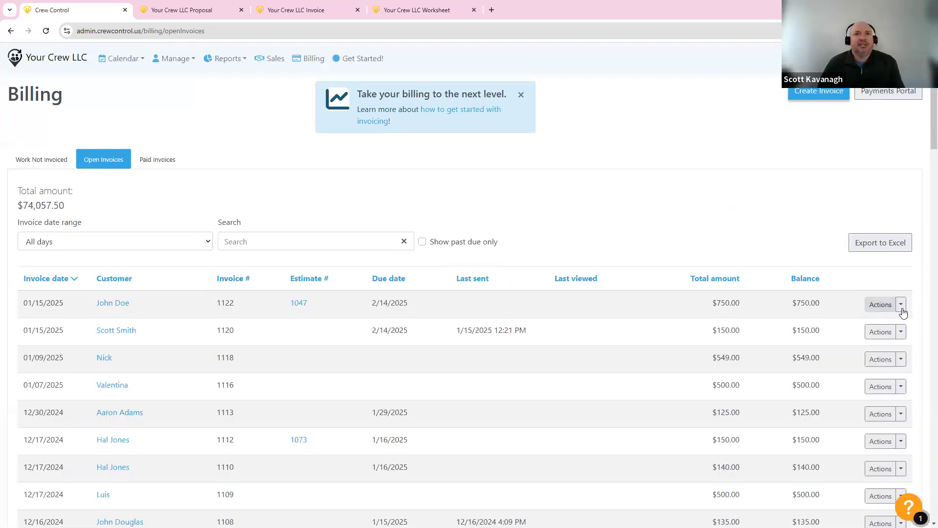
{"action": "left_click", "coordinate": [903, 334]}
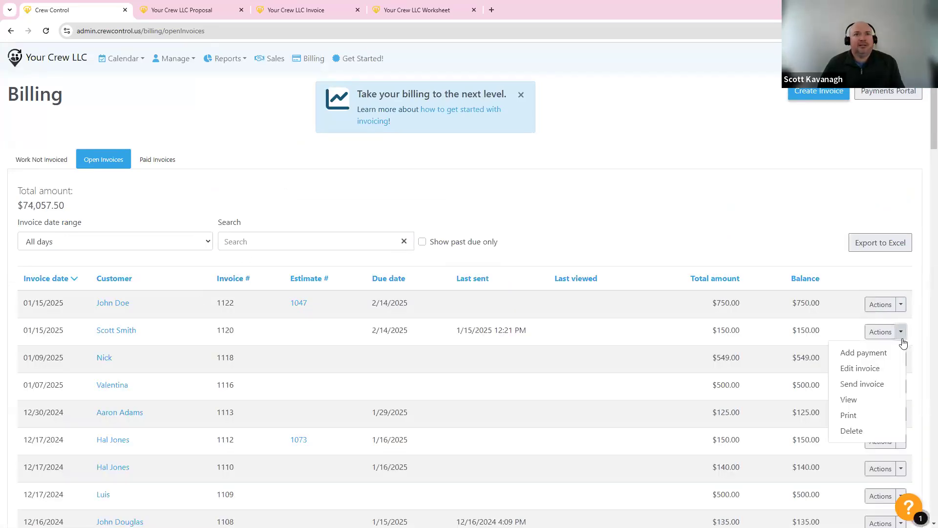
{"action": "left_click", "coordinate": [357, 314]}
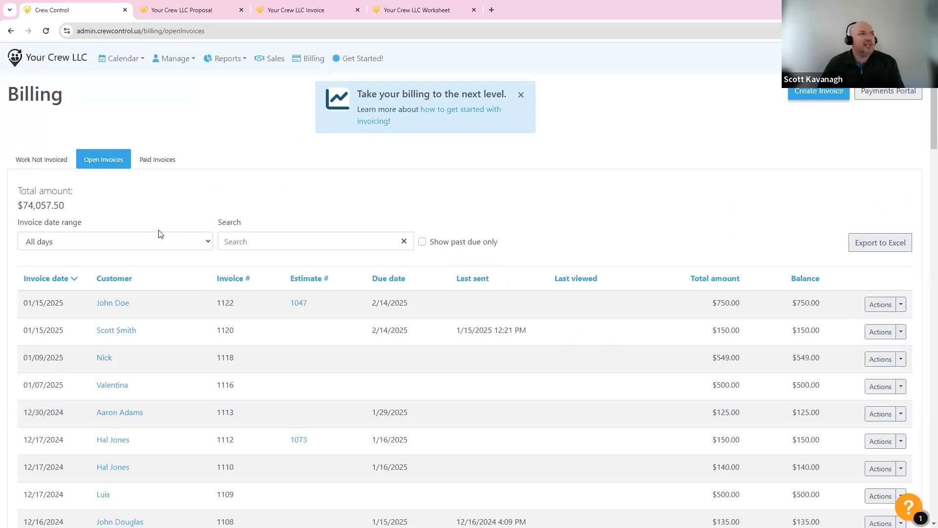
{"action": "left_click", "coordinate": [326, 239]}
{"action": "type", "text": "john doe"}
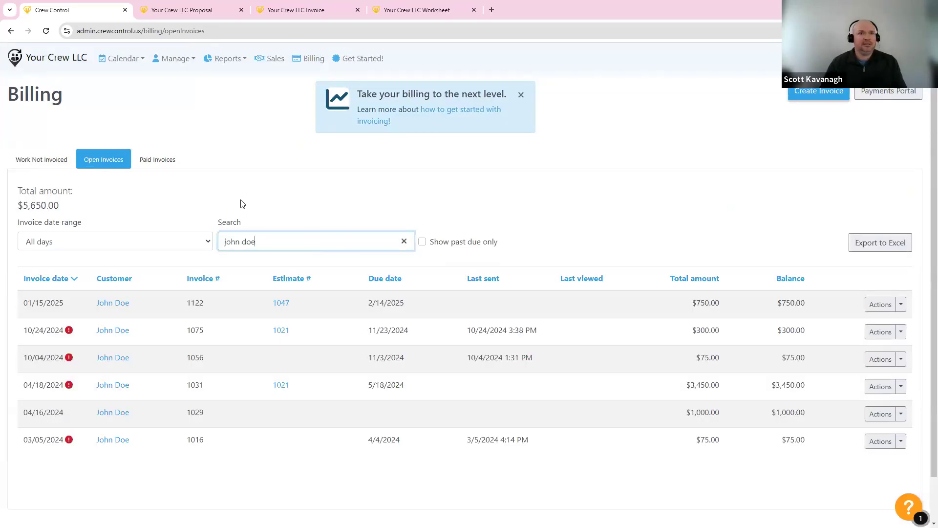
{"action": "left_click", "coordinate": [54, 158]}
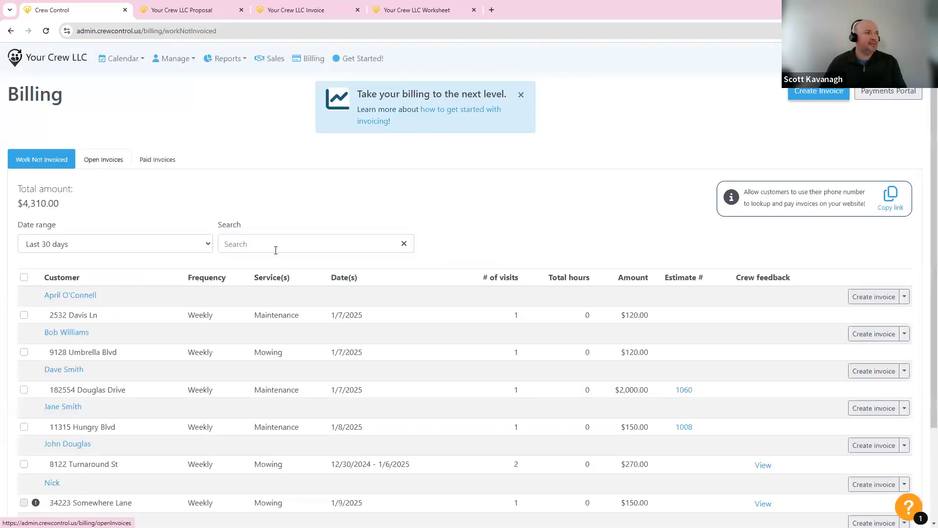
{"action": "scroll", "coordinate": [276, 250], "scroll_direction": "down", "scroll_amount": 2}
{"action": "scroll", "coordinate": [100, 181], "scroll_direction": "up", "scroll_amount": 2}
View the customer's copy of the $750 open invoice and examine its line total, prepaid deposit and balance due
{"action": "left_click", "coordinate": [105, 160]}
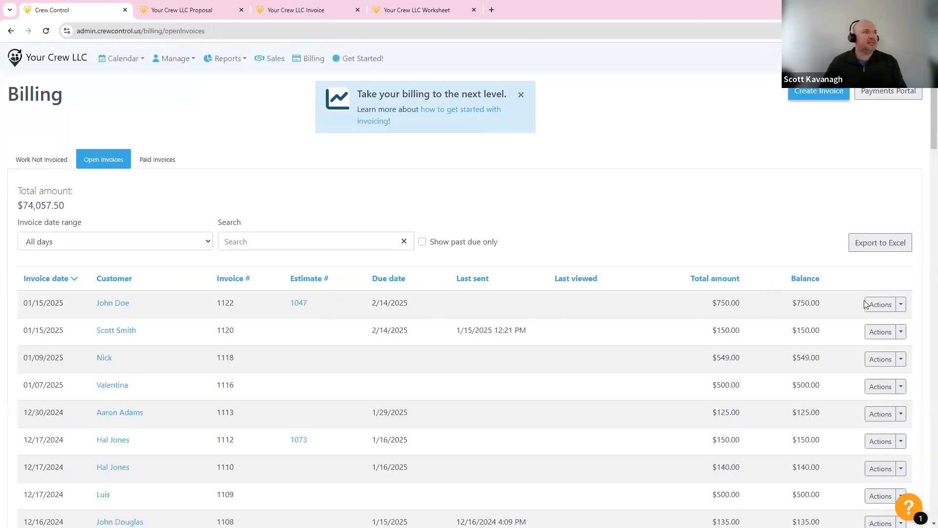
{"action": "left_click", "coordinate": [902, 303]}
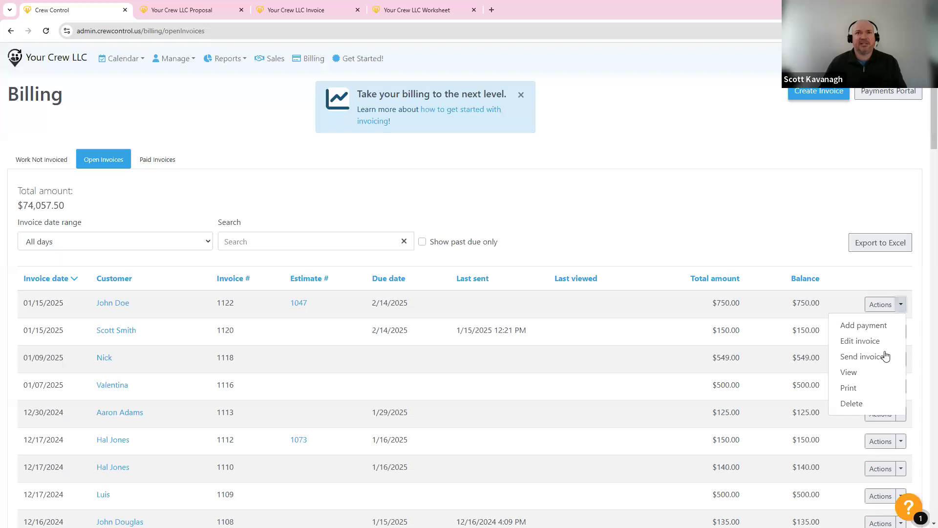
{"action": "left_click", "coordinate": [850, 373]}
{"action": "scroll", "coordinate": [735, 322], "scroll_direction": "down", "scroll_amount": 4}
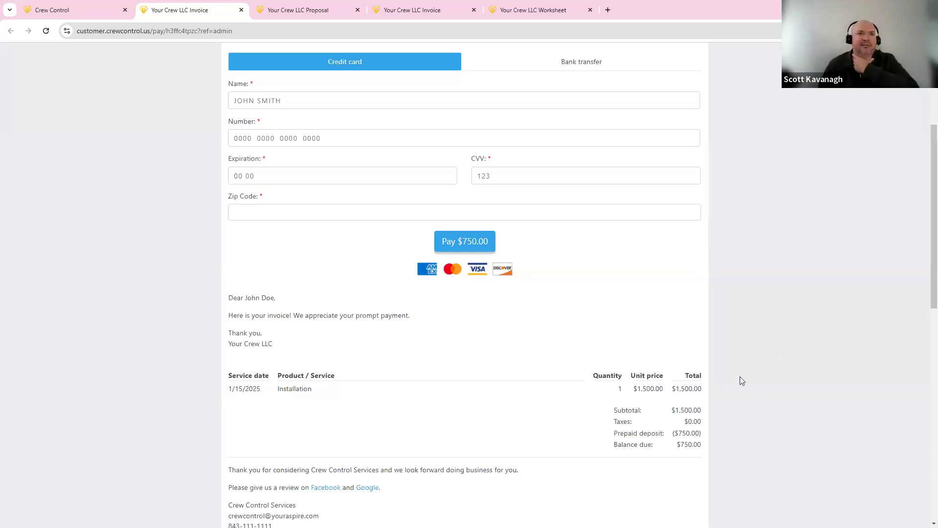
{"action": "double_click", "coordinate": [683, 388]}
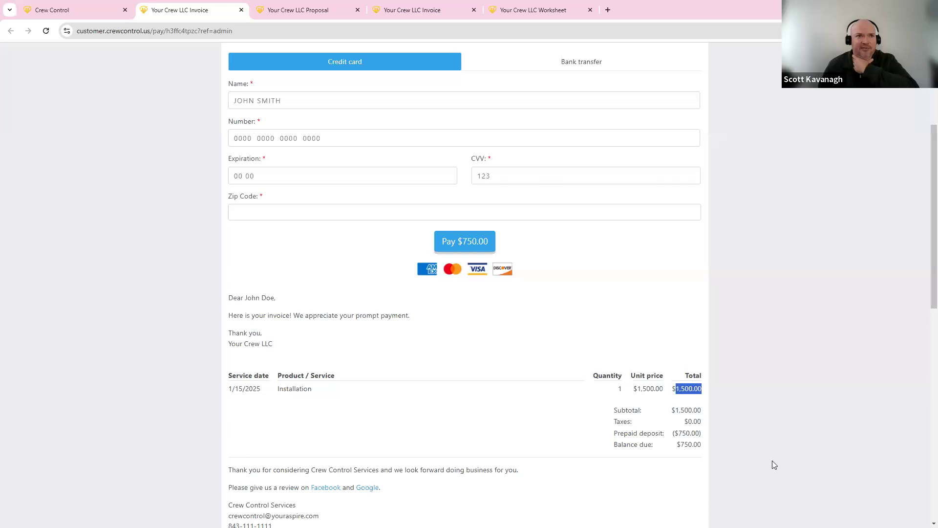
{"action": "double_click", "coordinate": [683, 433]}
{"action": "double_click", "coordinate": [688, 444]}
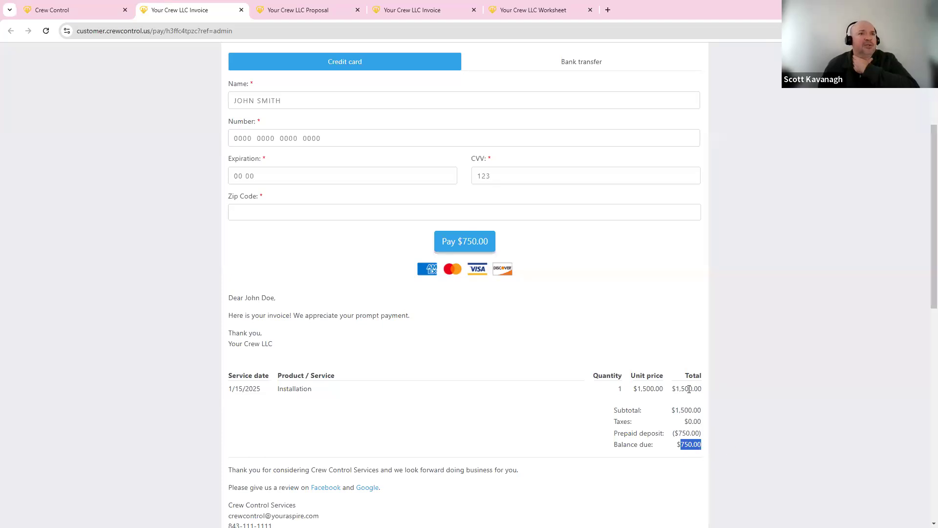
{"action": "left_click", "coordinate": [718, 409]}
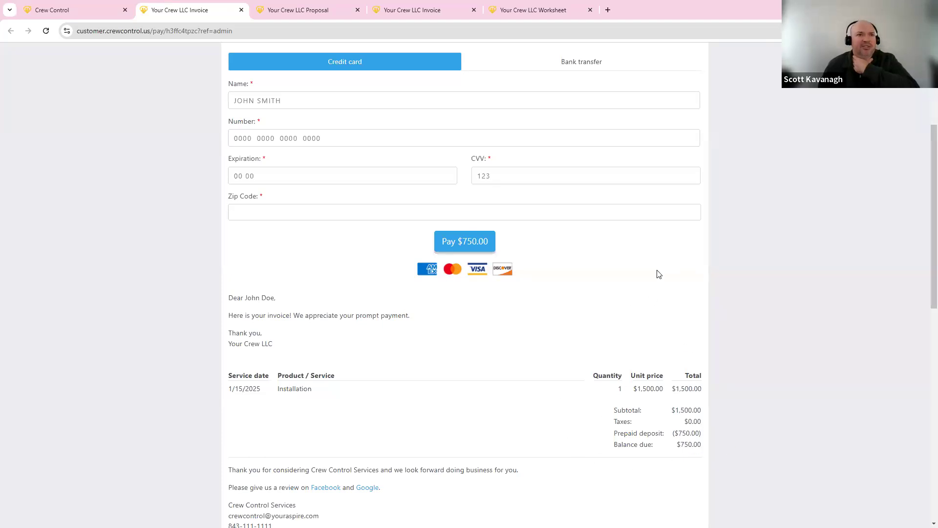
View the scheduled $1,500 proposal valid until 2/28/2025 from the sales board and examine its initial deposit and balance due at completion
{"action": "left_click", "coordinate": [52, 10]}
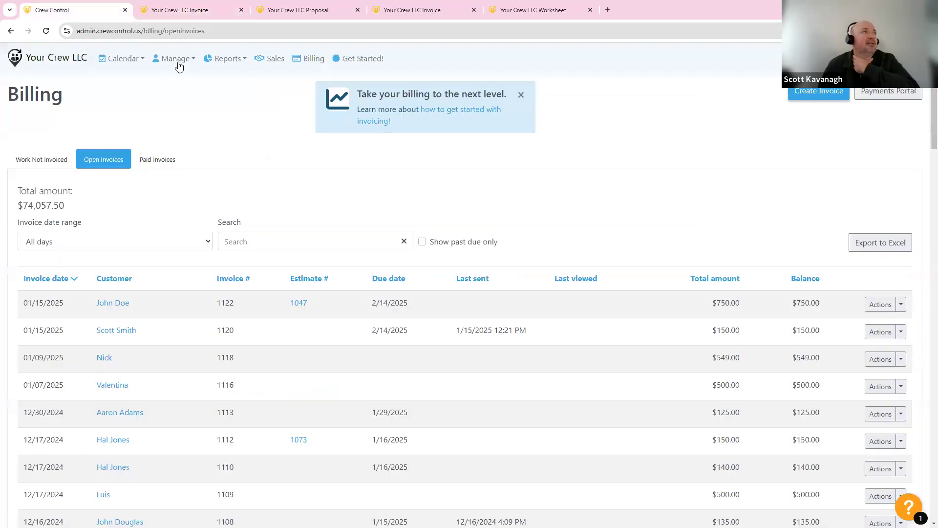
{"action": "left_click", "coordinate": [273, 59]}
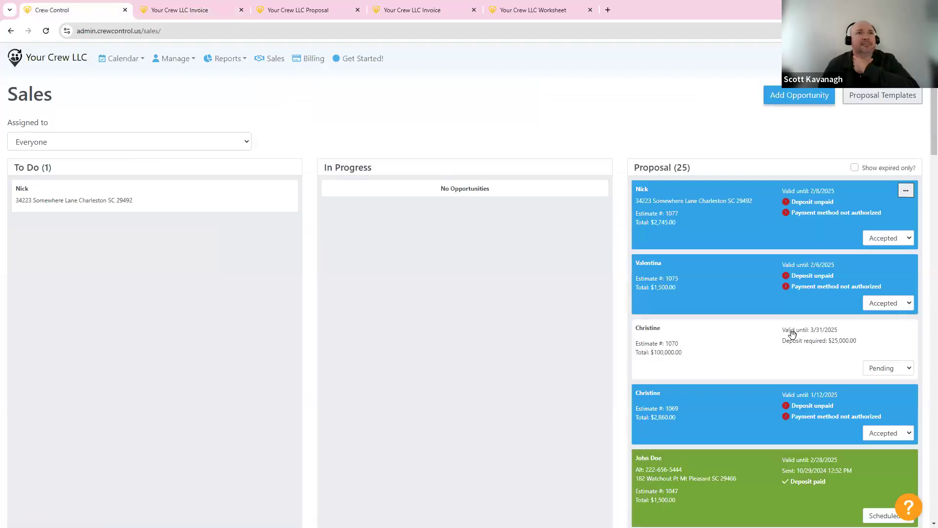
{"action": "scroll", "coordinate": [855, 337], "scroll_direction": "down", "scroll_amount": 4}
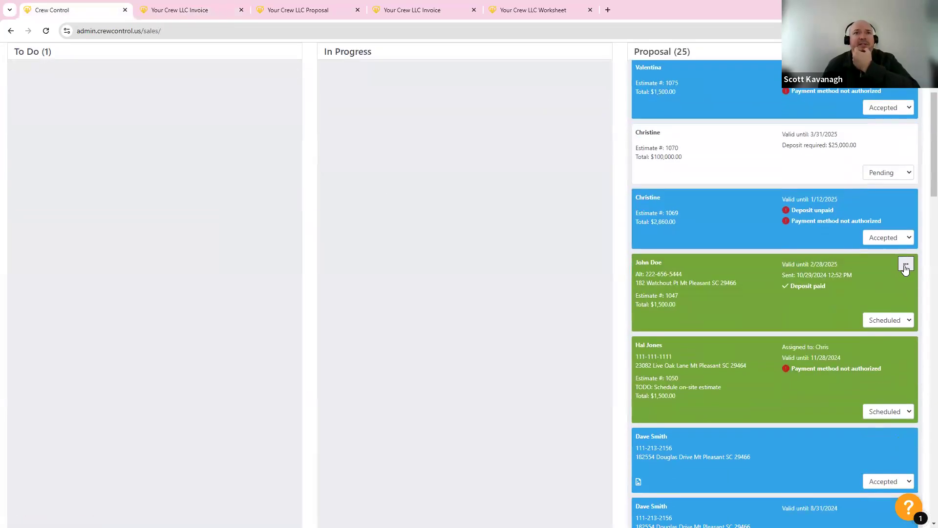
{"action": "left_click", "coordinate": [906, 264]}
{"action": "mouse_move", "coordinate": [866, 314]}
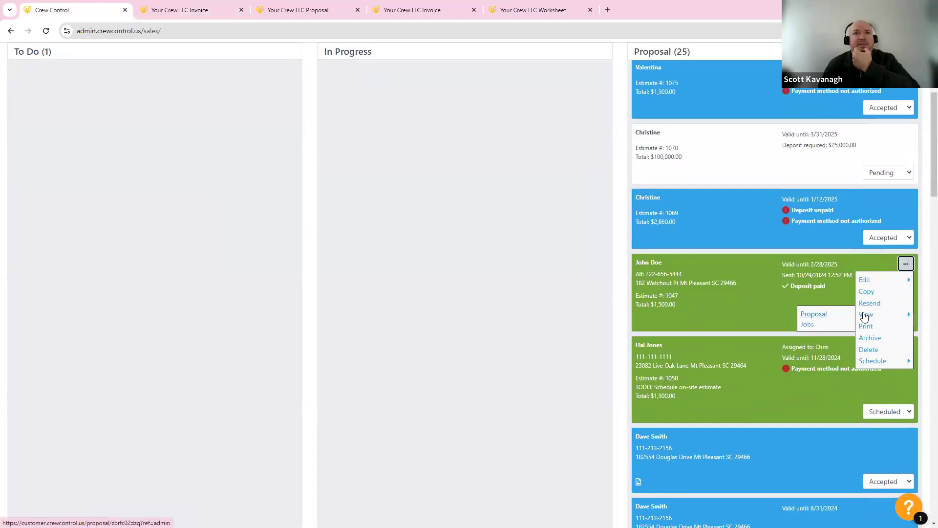
{"action": "left_click", "coordinate": [813, 314]}
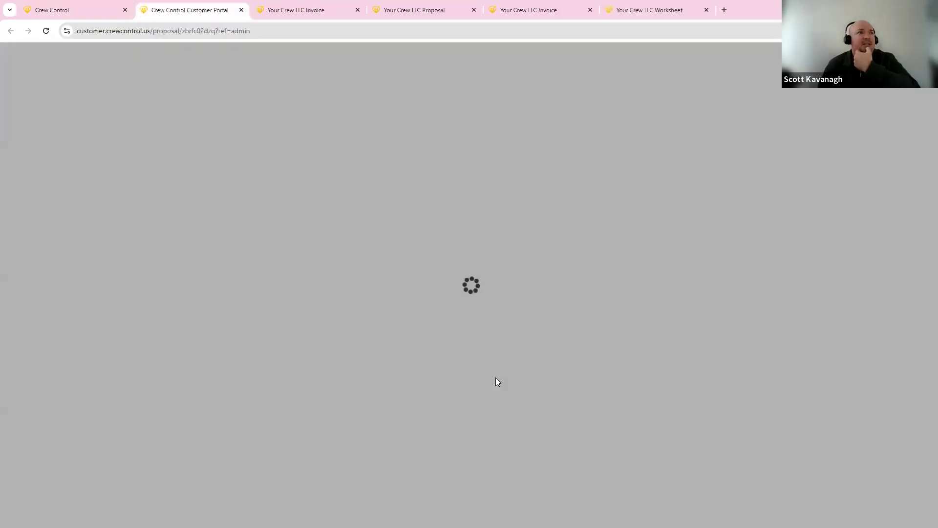
{"action": "scroll", "coordinate": [562, 278], "scroll_direction": "down", "scroll_amount": 3}
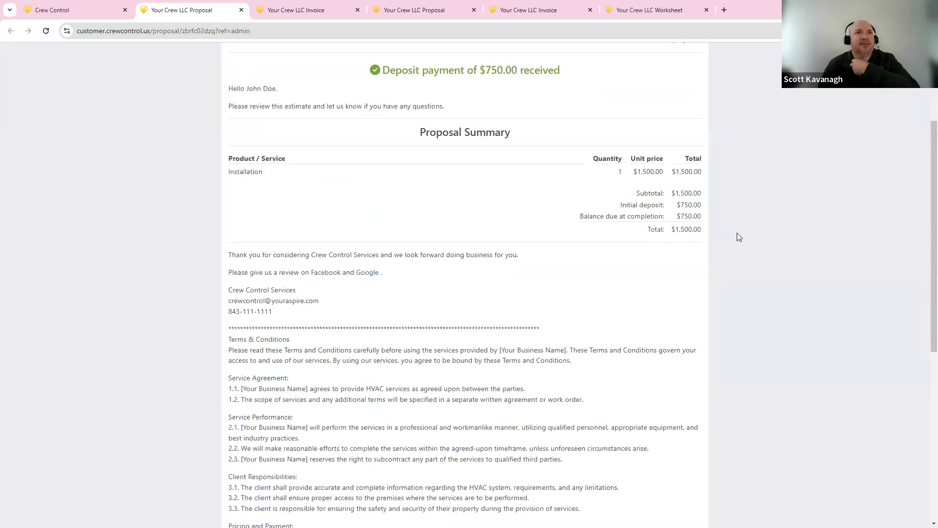
{"action": "scroll", "coordinate": [737, 236], "scroll_direction": "up", "scroll_amount": 1}
{"action": "left_click_drag", "start_coordinate": [674, 266], "coordinate": [584, 267]}
{"action": "left_click", "coordinate": [839, 369]}
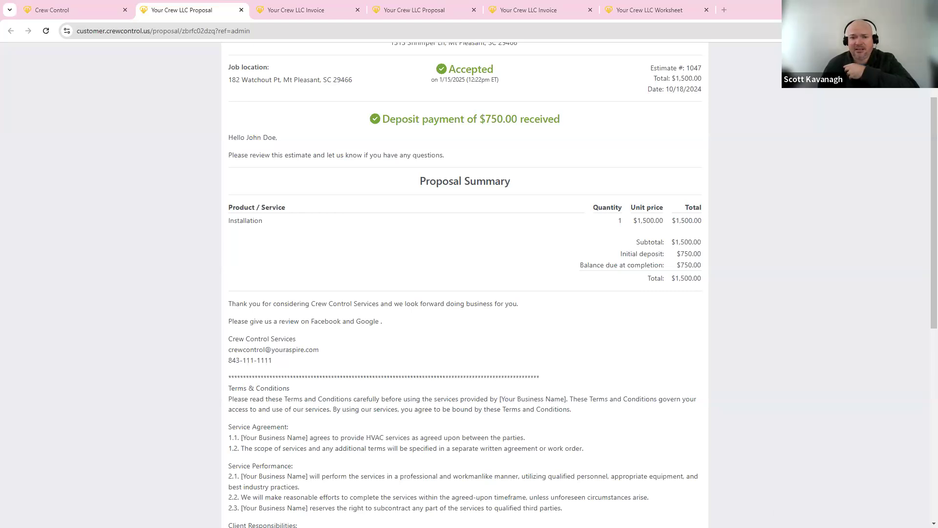
Return to the sales board and open the help Resource Center
{"action": "left_click", "coordinate": [49, 9]}
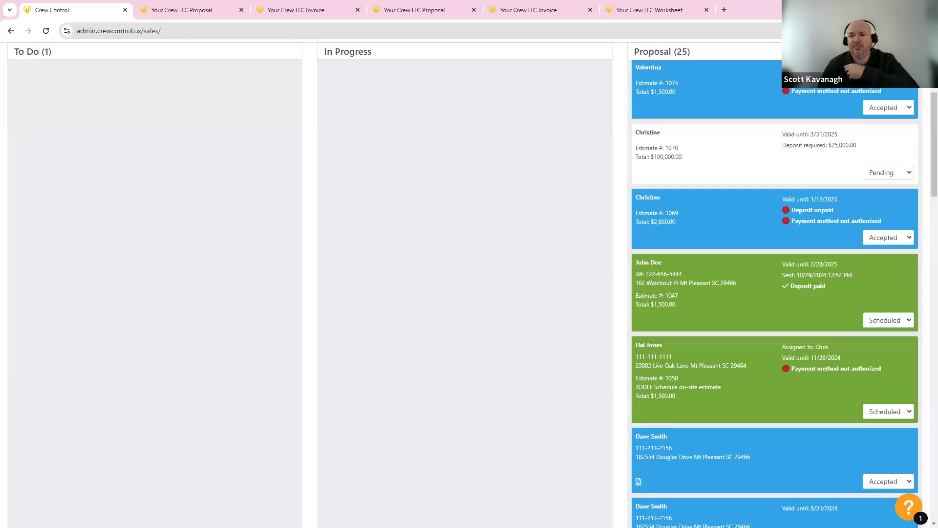
{"action": "left_click", "coordinate": [909, 508]}
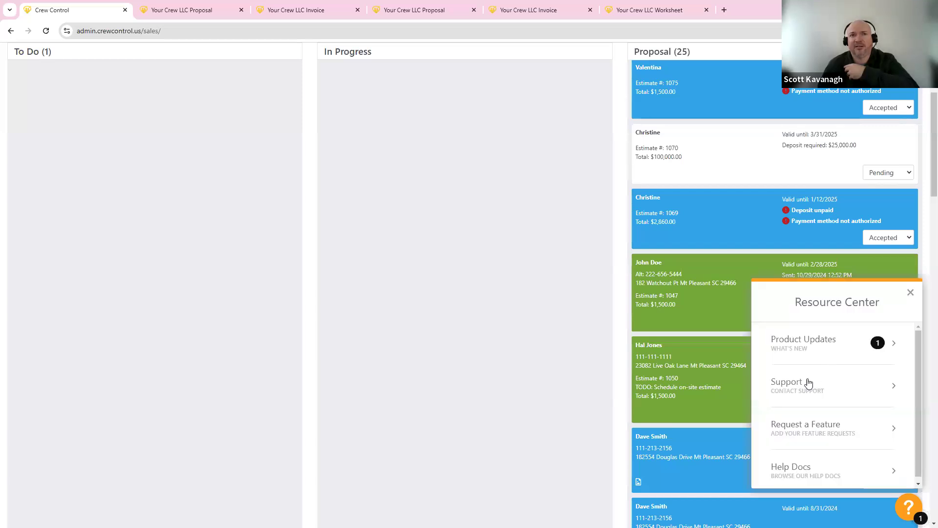